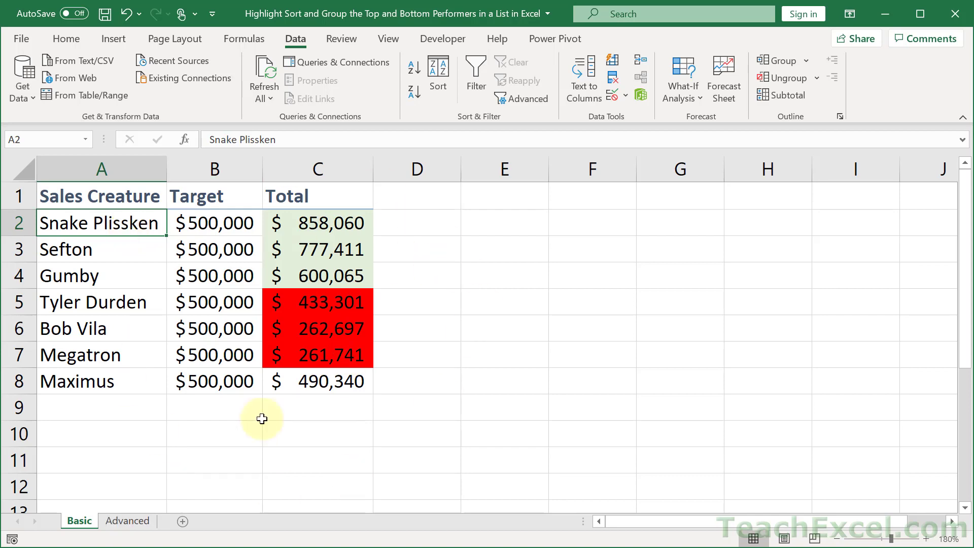
pyautogui.click(128, 523)
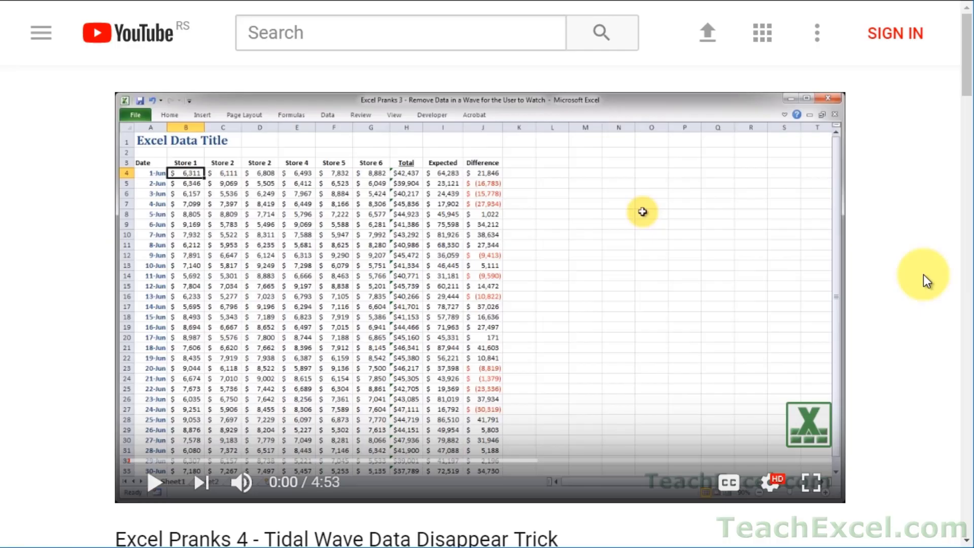
# - On YouTube, like the Excel Pranks 4 video and subscribe to the TeachExcel channel with notifications turned on
pyautogui.scroll(-8, 923, 278)
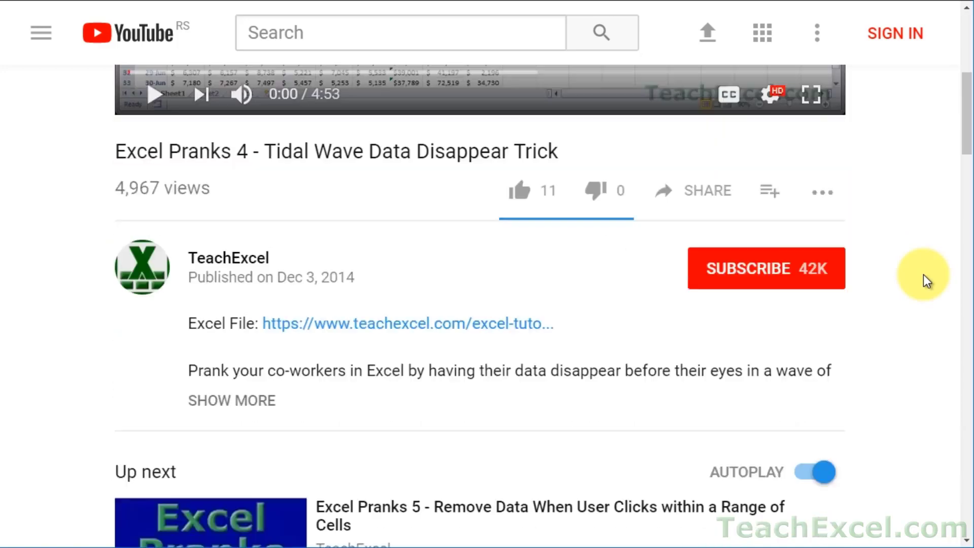
pyautogui.click(348, 296)
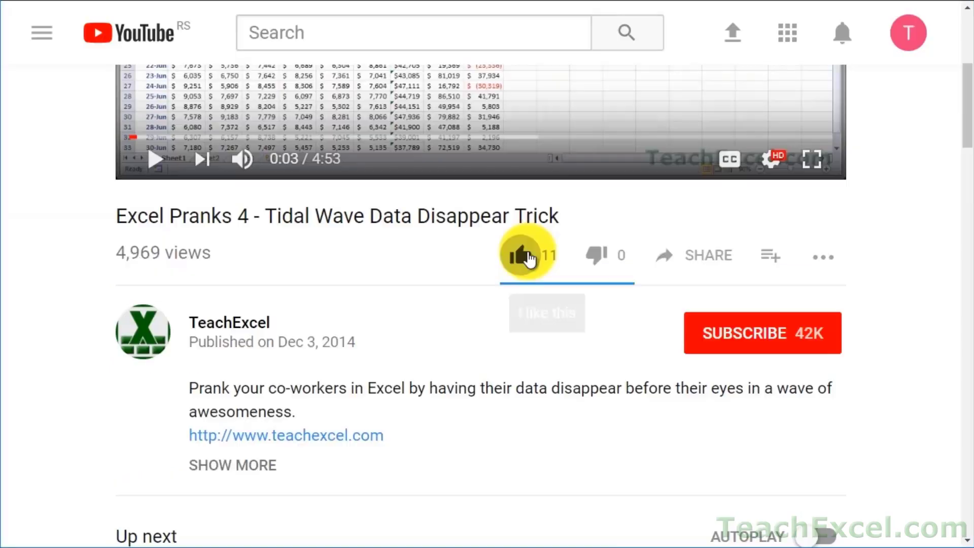
pyautogui.click(525, 256)
pyautogui.click(713, 328)
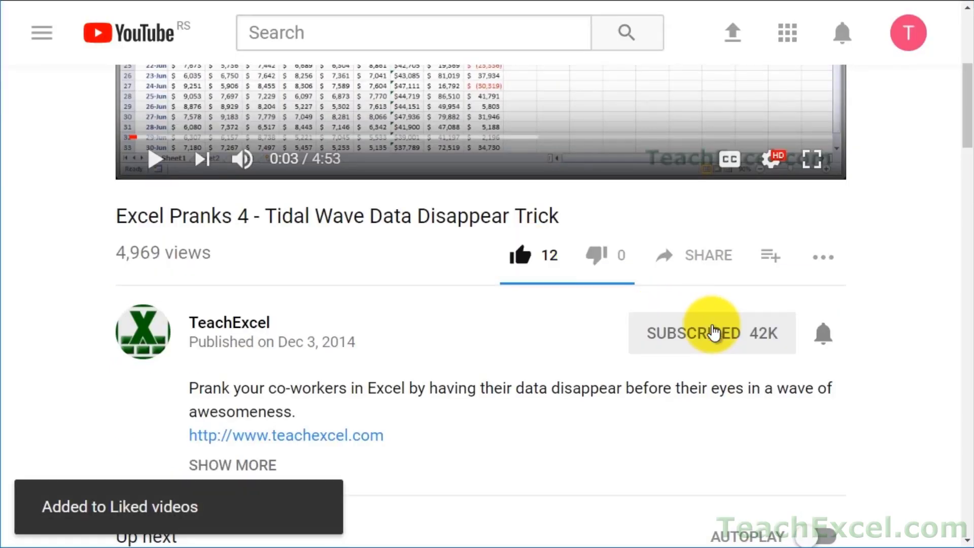
pyautogui.click(825, 336)
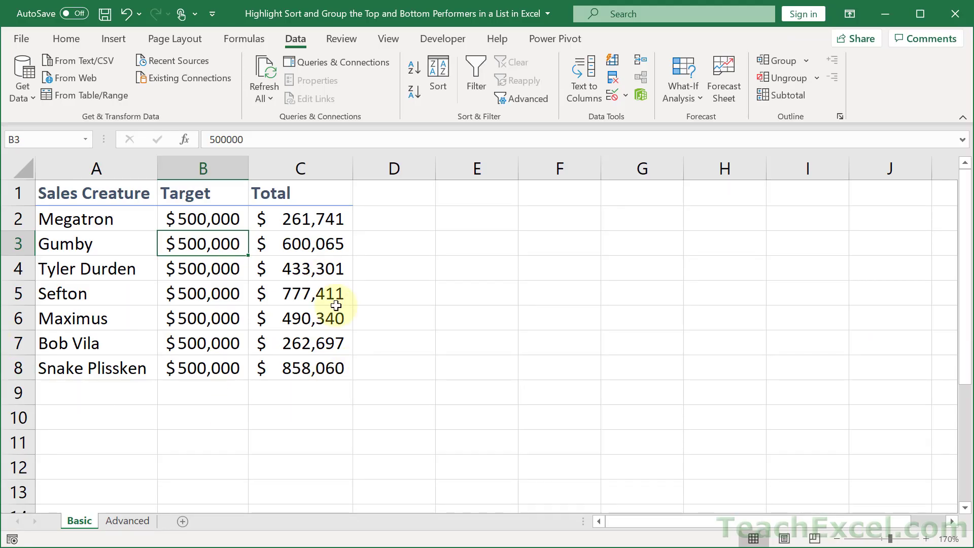
pyautogui.click(300, 253)
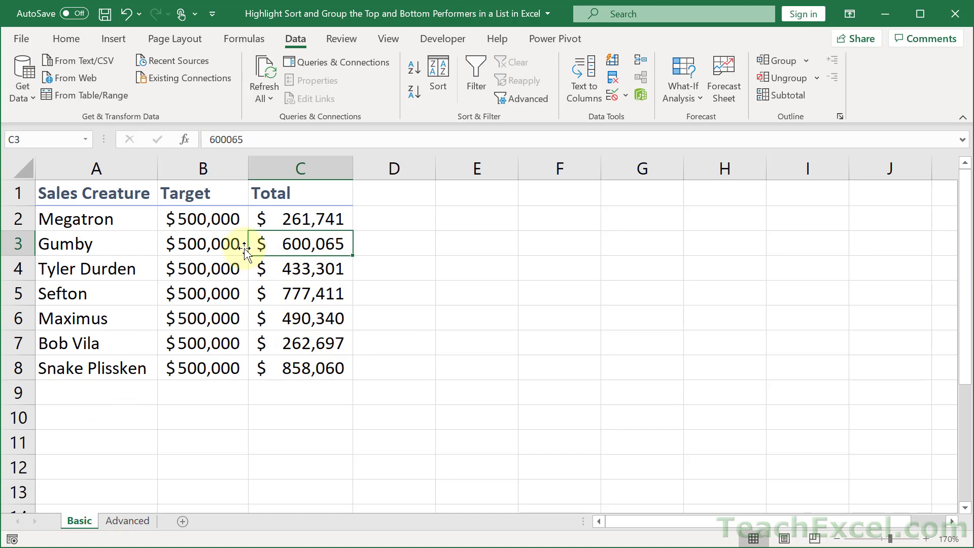
pyautogui.click(199, 240)
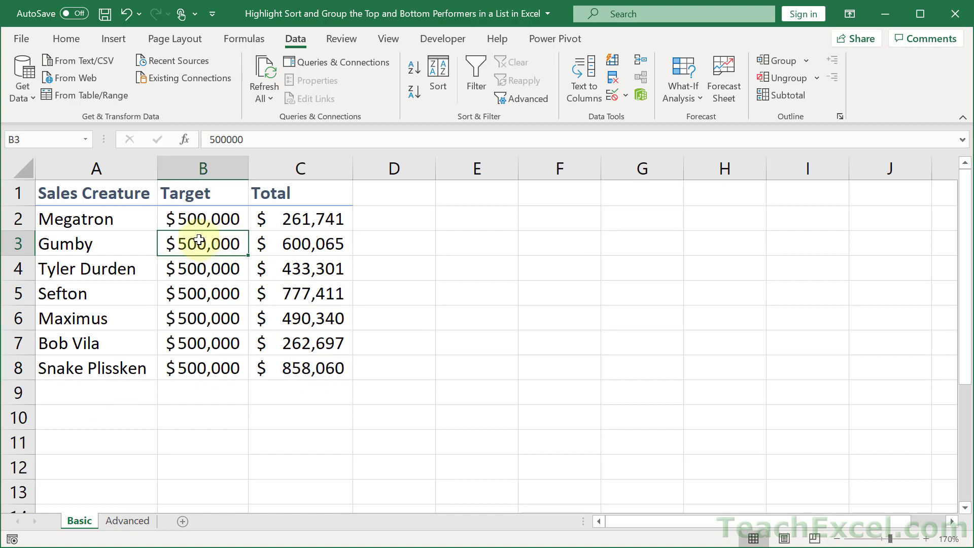
pyautogui.doubleClick(131, 241)
pyautogui.press('Escape')
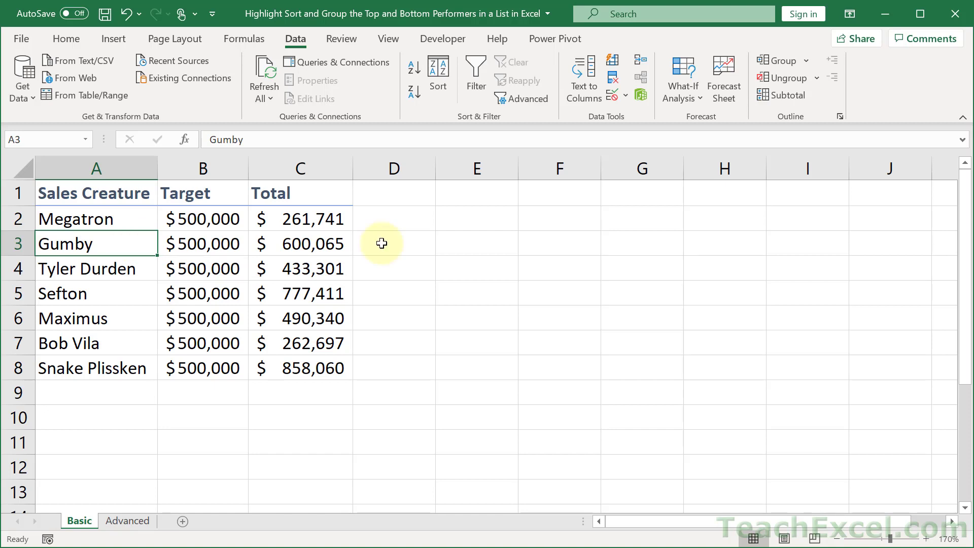
# - Create a custom top/bottom conditional formatting rule for the totals in C2:C8 that formats values ranking in the top 3
pyautogui.click(303, 217)
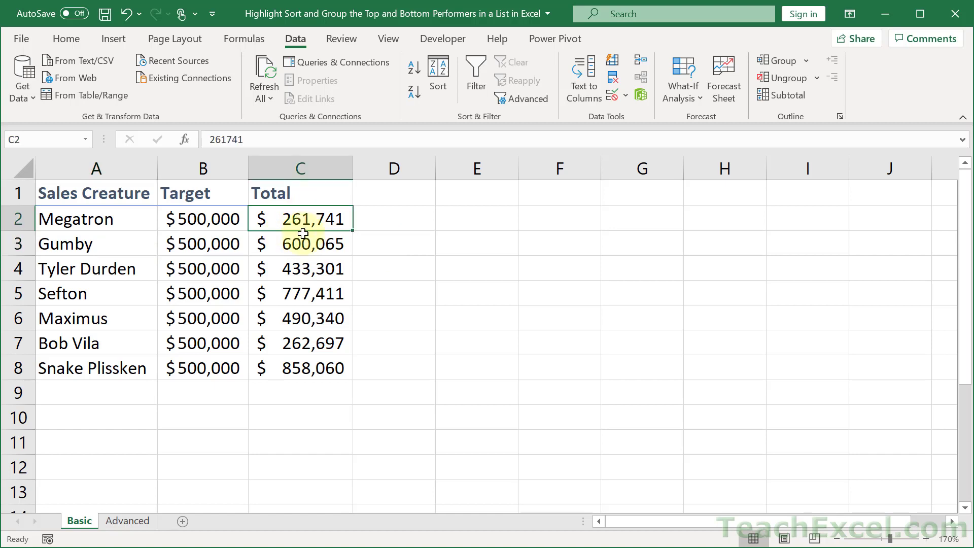
pyautogui.moveTo(303, 233); pyautogui.dragTo(322, 367)
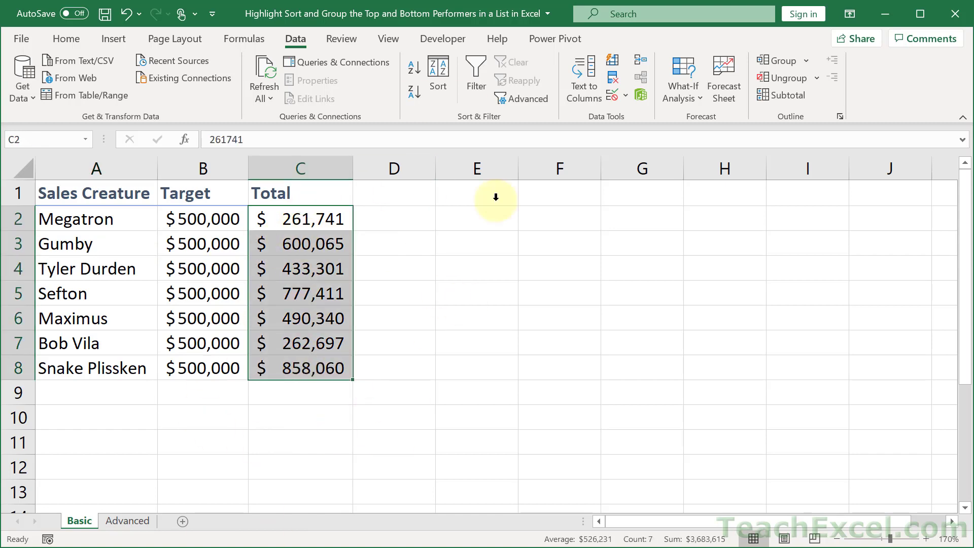
pyautogui.click(63, 36)
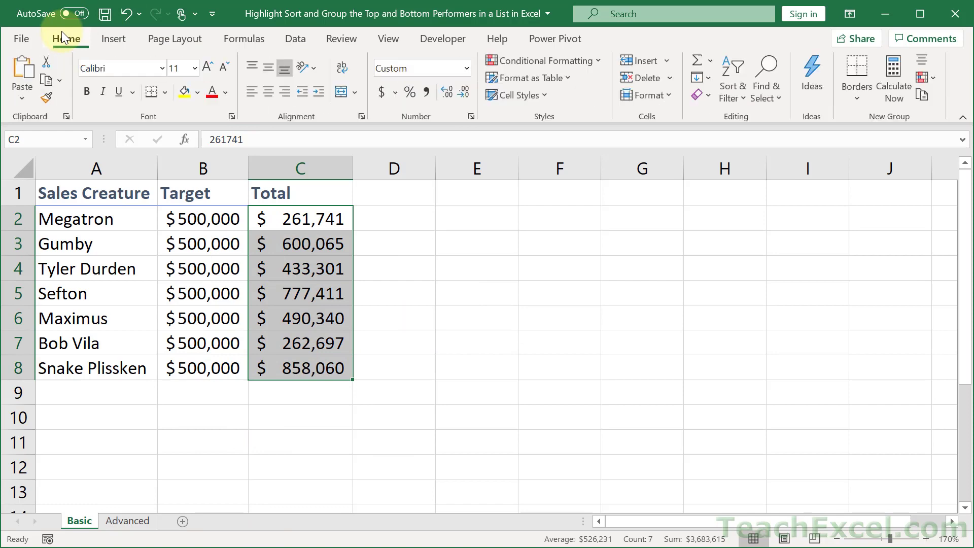
pyautogui.click(528, 62)
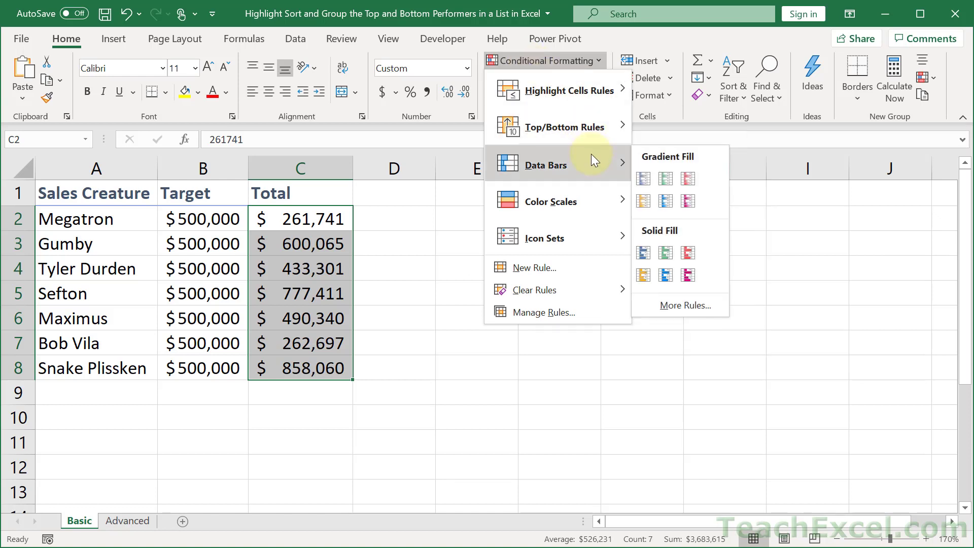
pyautogui.moveTo(595, 209)
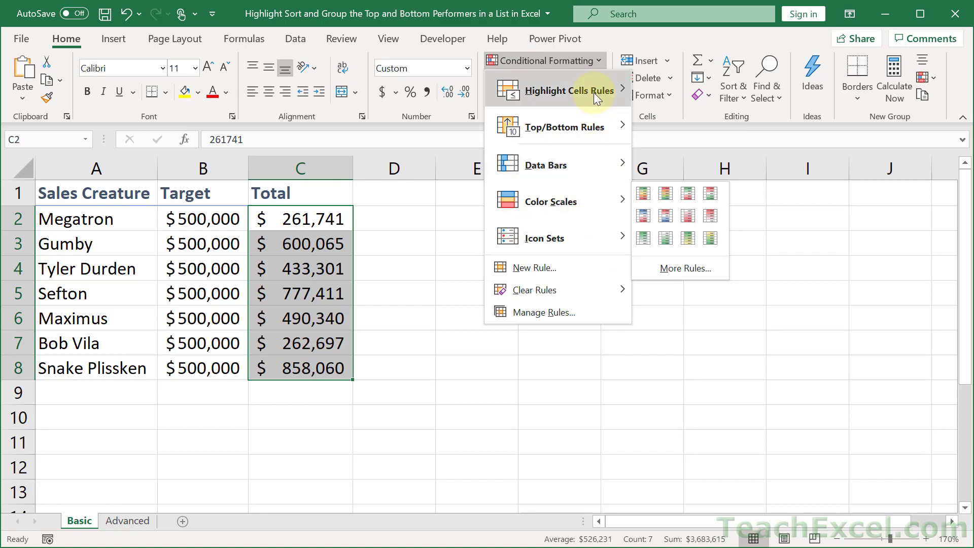
pyautogui.moveTo(589, 116)
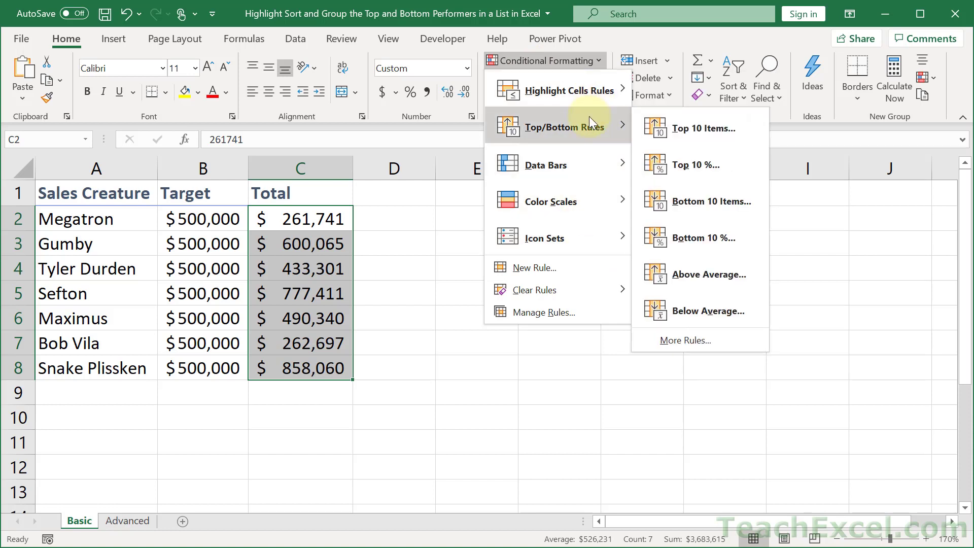
pyautogui.click(713, 333)
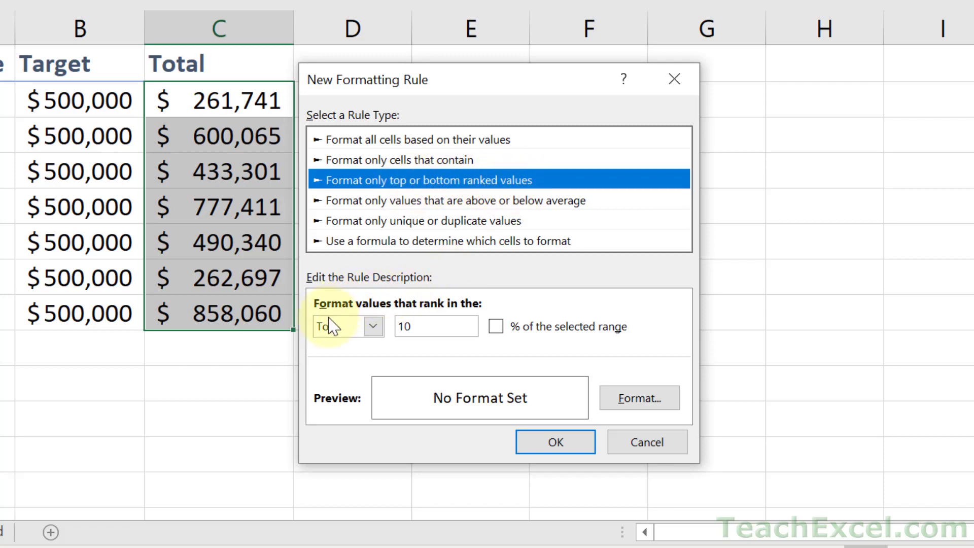
pyautogui.click(380, 325)
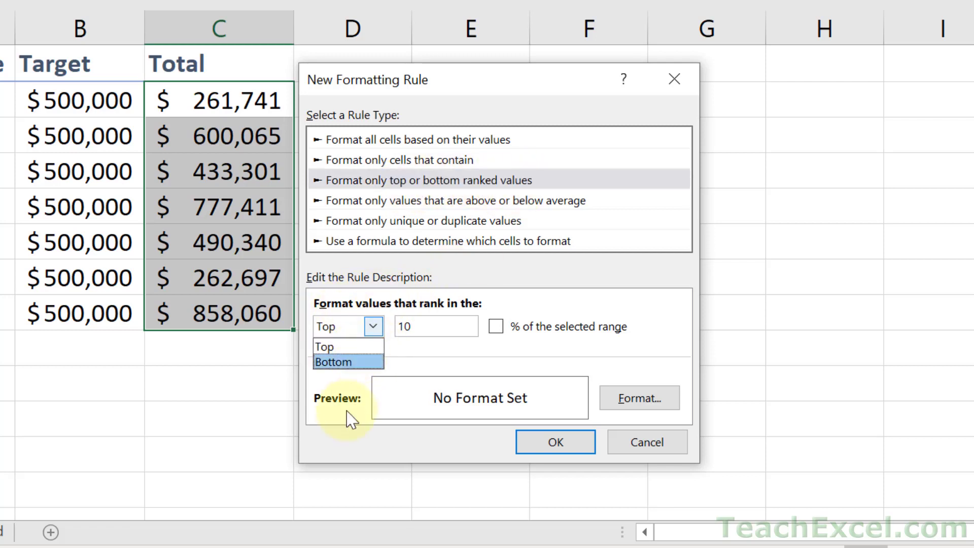
pyautogui.click(355, 349)
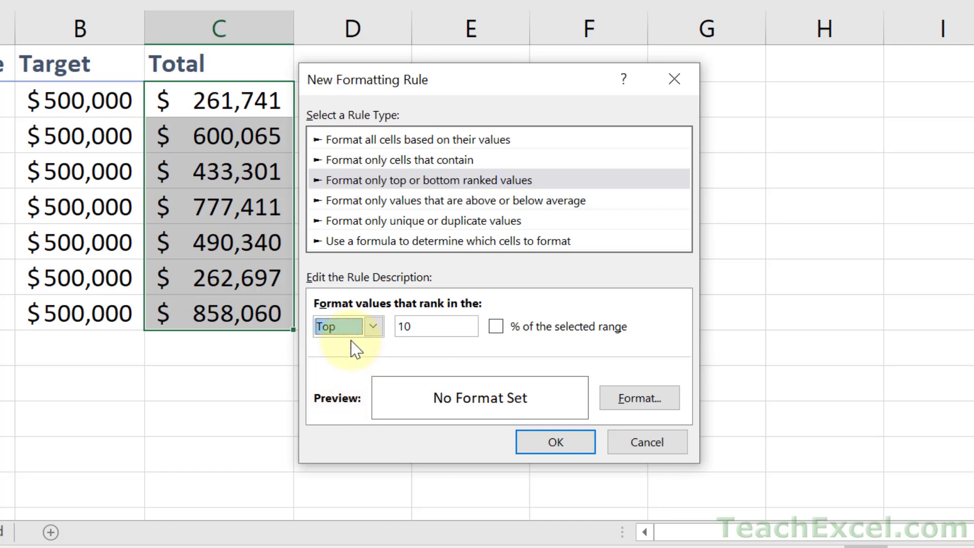
pyautogui.click(446, 333)
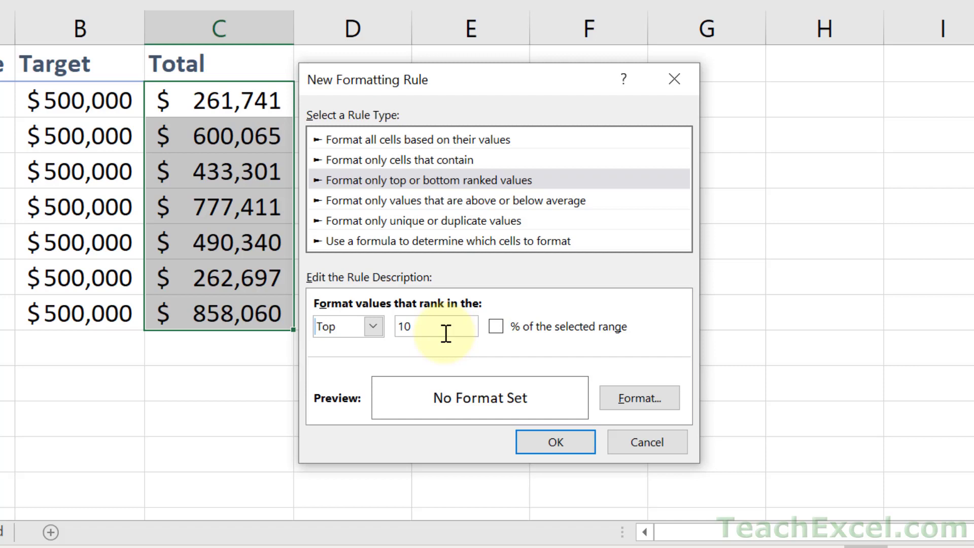
pyautogui.press('BackSpace')
pyautogui.press('BackSpace')
pyautogui.write('3')
# - Give the top 3 rule a light green background fill and apply it to the totals
pyautogui.click(678, 403)
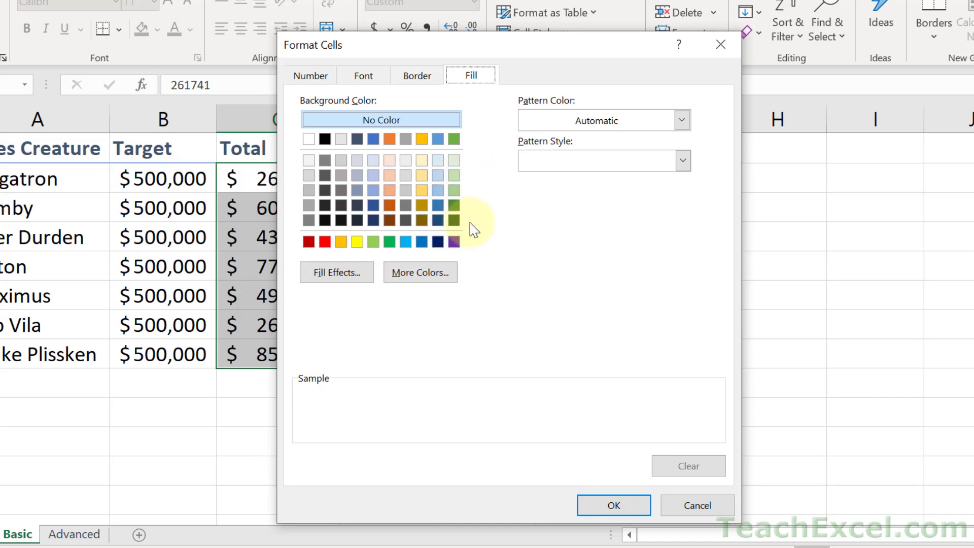
pyautogui.click(454, 162)
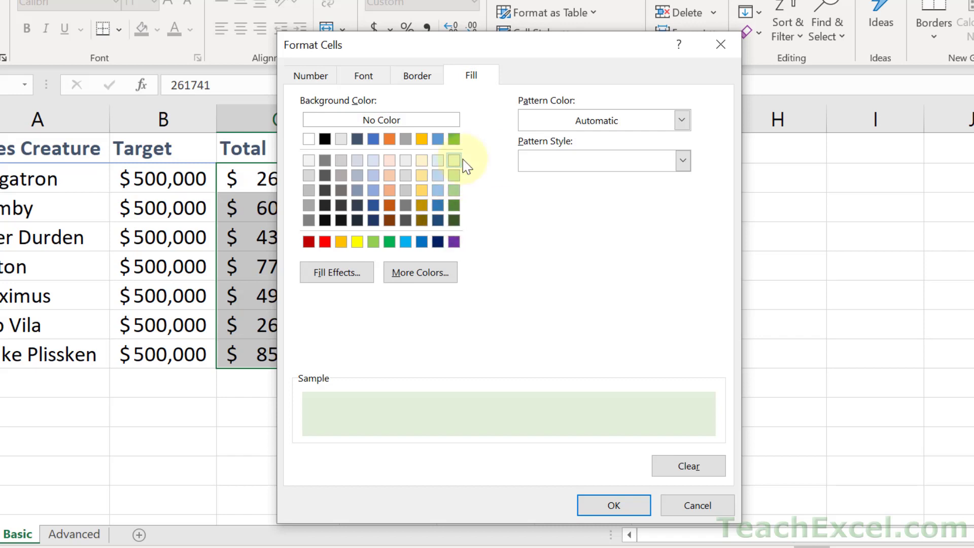
pyautogui.click(613, 505)
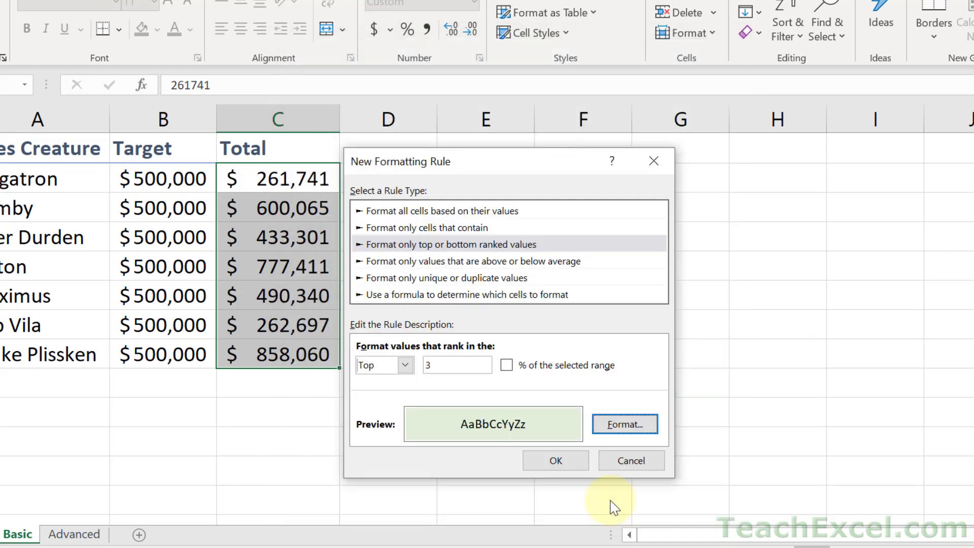
pyautogui.click(563, 462)
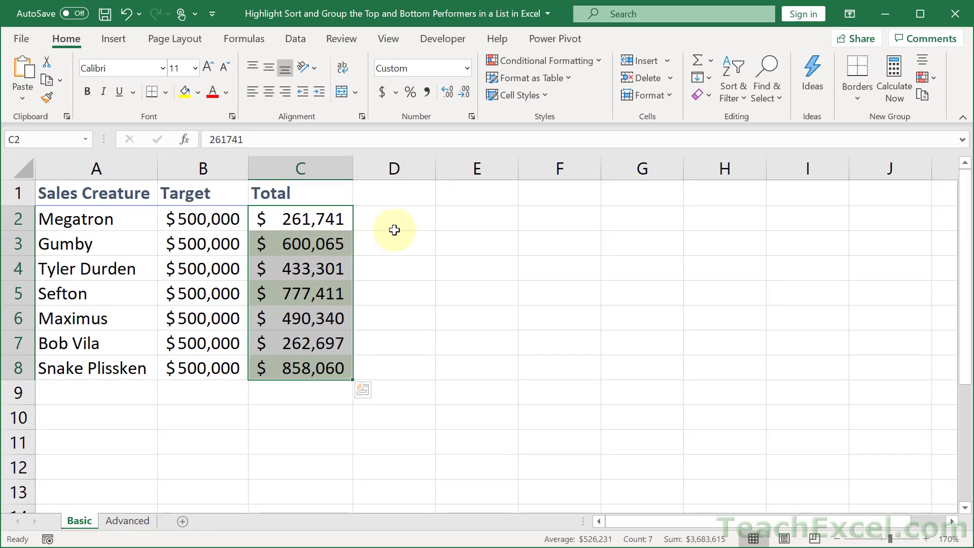
pyautogui.click(393, 191)
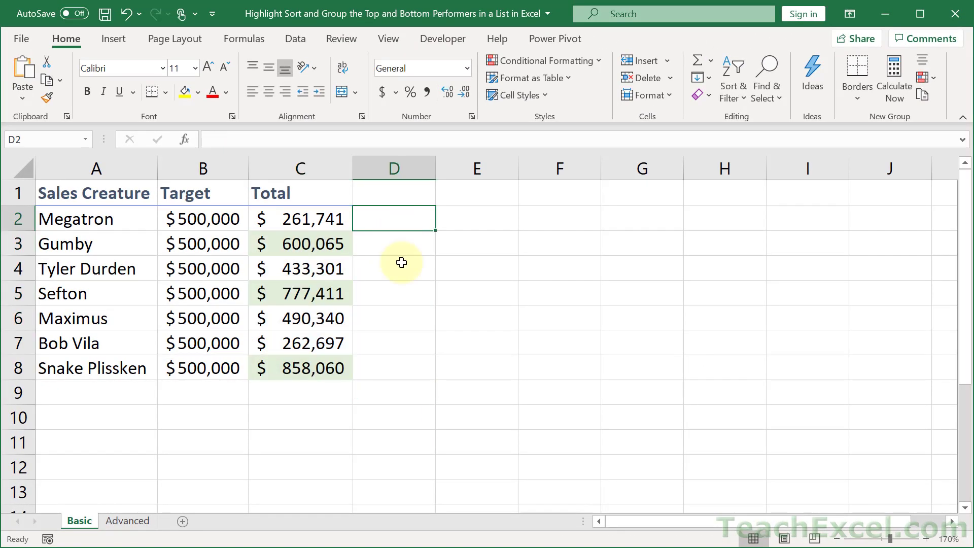
pyautogui.click(299, 367)
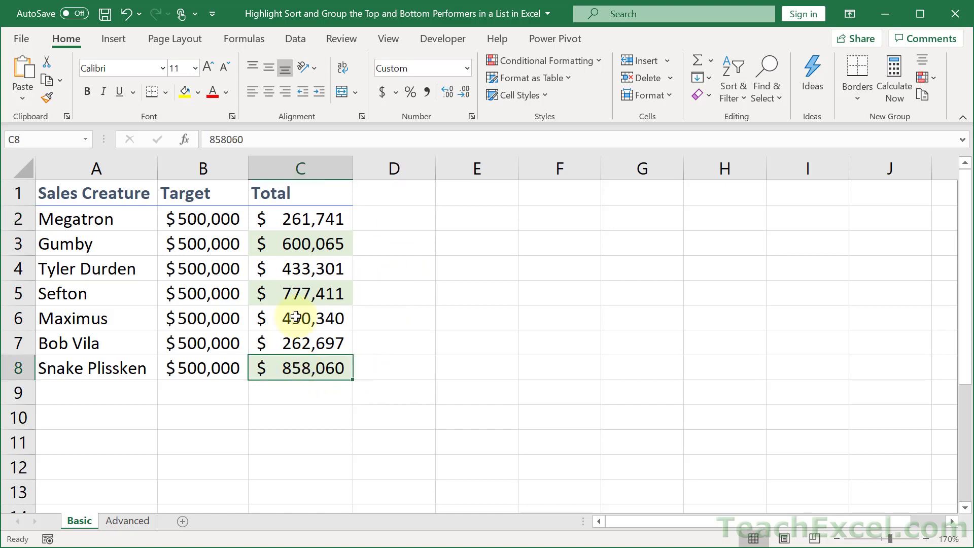
pyautogui.click(296, 292)
pyautogui.click(296, 245)
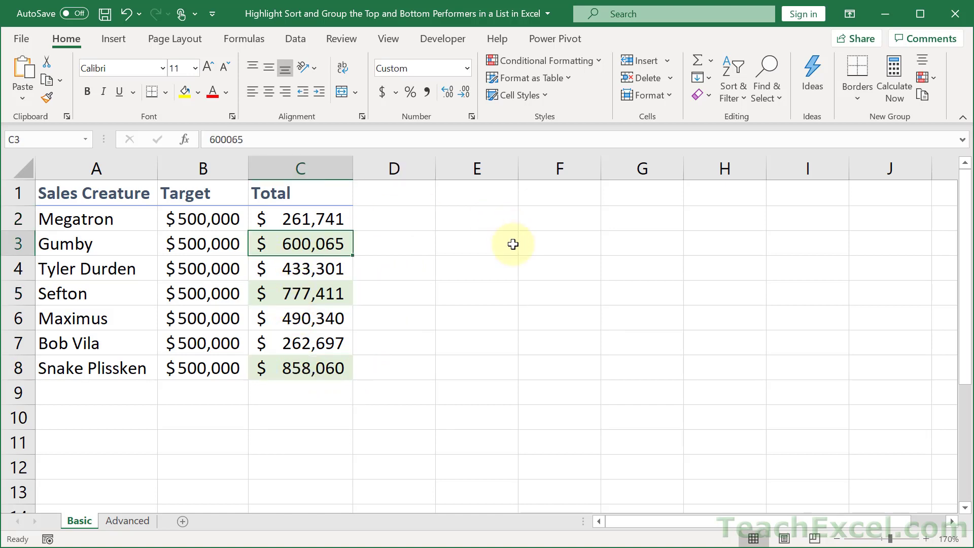
# - Create another custom top/bottom conditional formatting rule for C2:C8 that formats values ranking in the bottom 3
pyautogui.moveTo(319, 216); pyautogui.dragTo(300, 361)
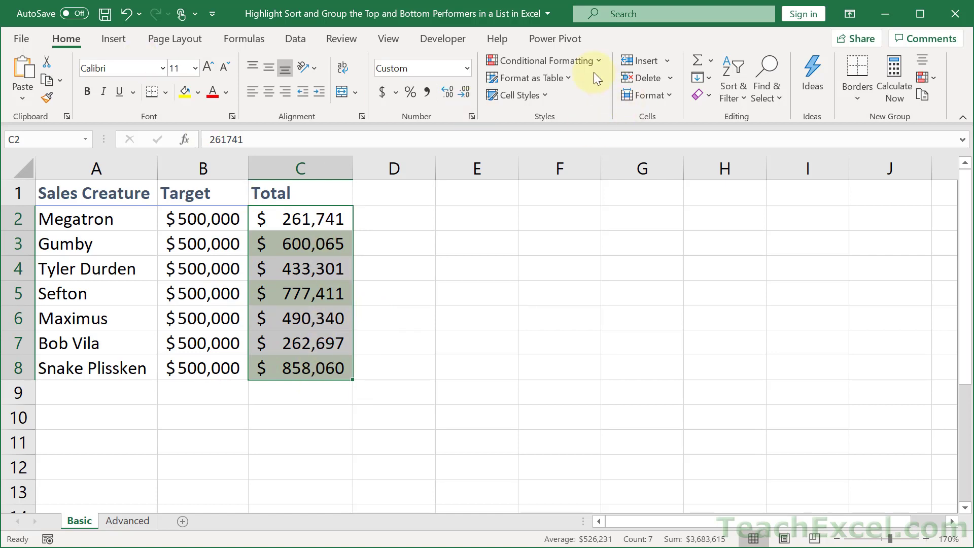
pyautogui.click(577, 57)
pyautogui.moveTo(592, 122)
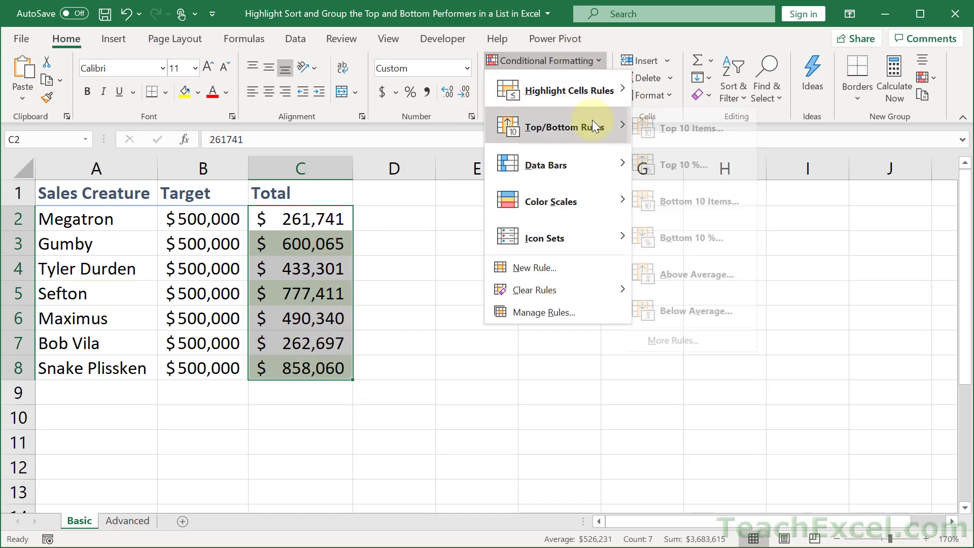
pyautogui.click(682, 339)
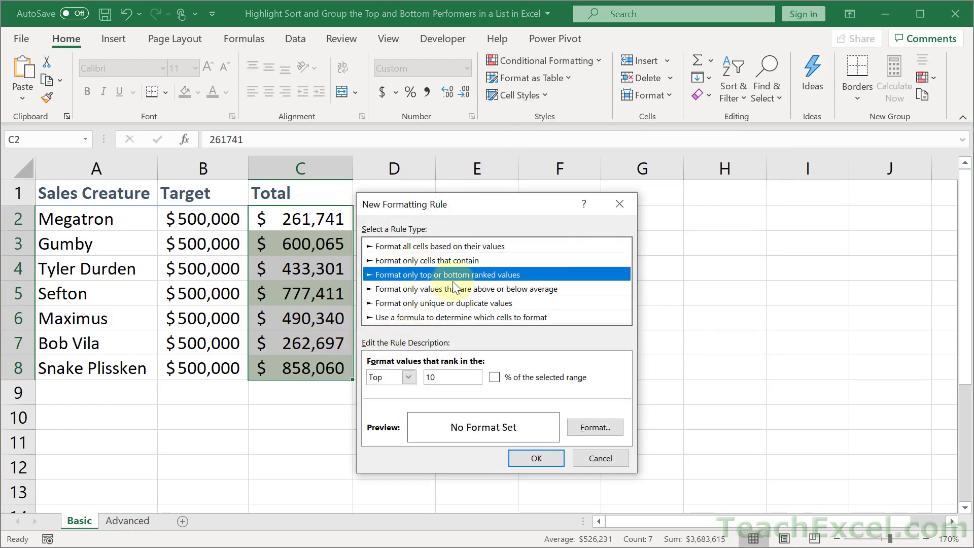
pyautogui.click(408, 377)
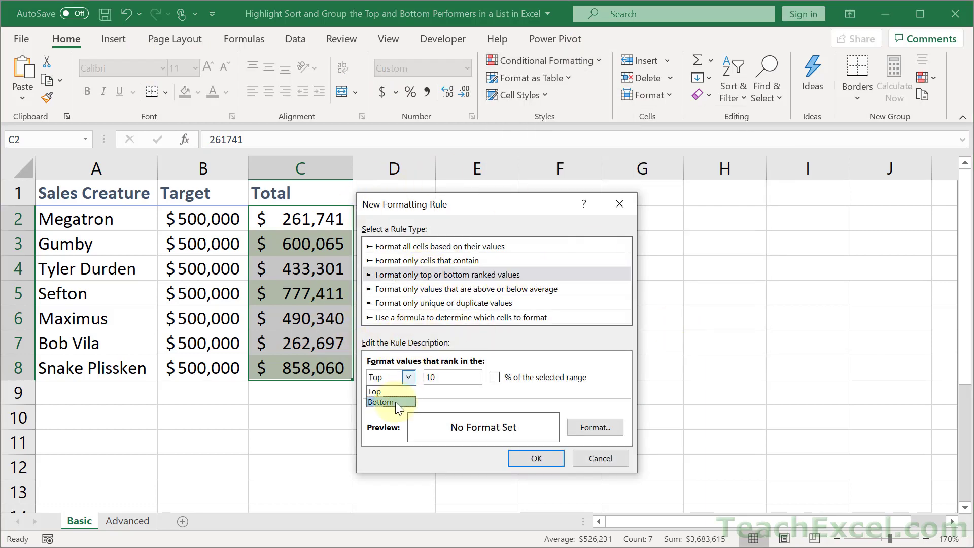
pyautogui.click(445, 377)
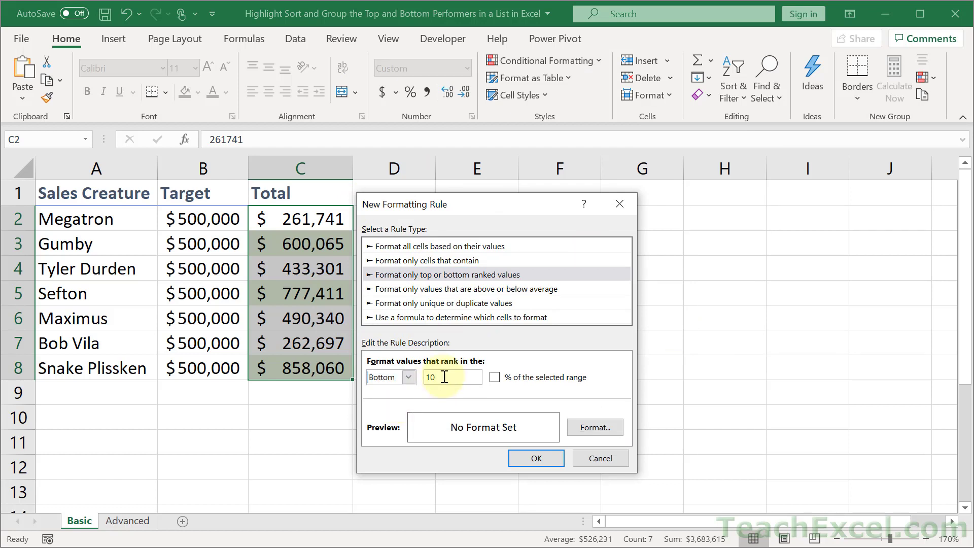
pyautogui.press('BackSpace')
pyautogui.press('BackSpace')
pyautogui.write('3')
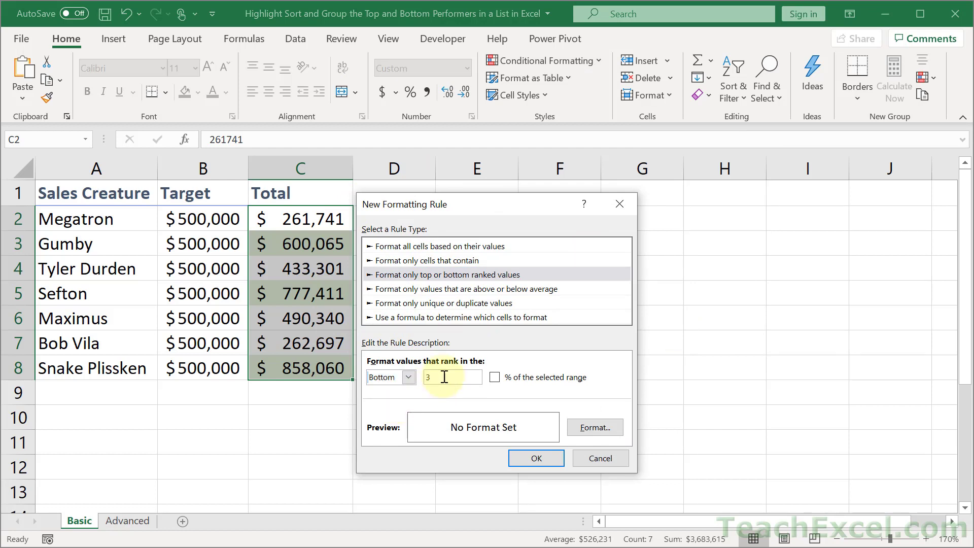
# - Give the bottom 3 rule a light orange background fill and apply it to the totals
pyautogui.click(589, 426)
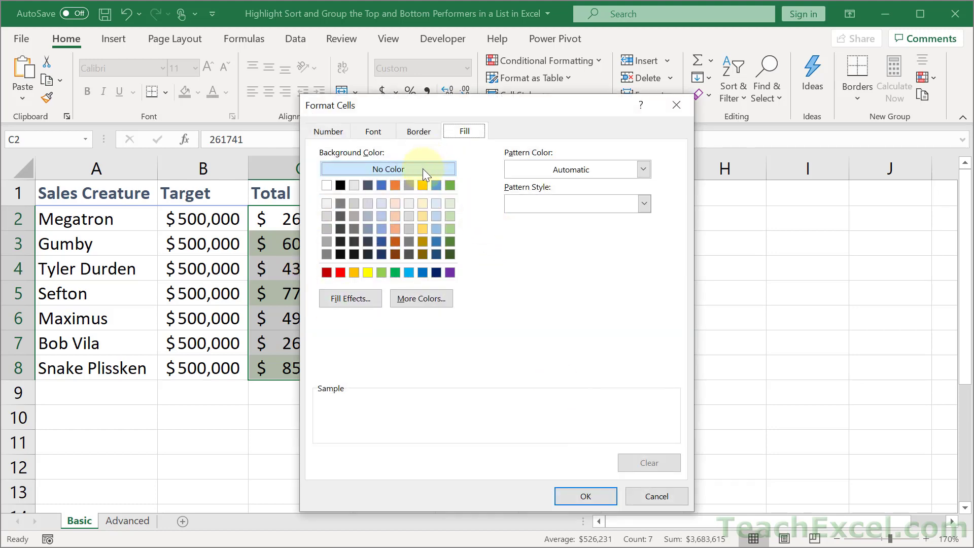
pyautogui.click(394, 202)
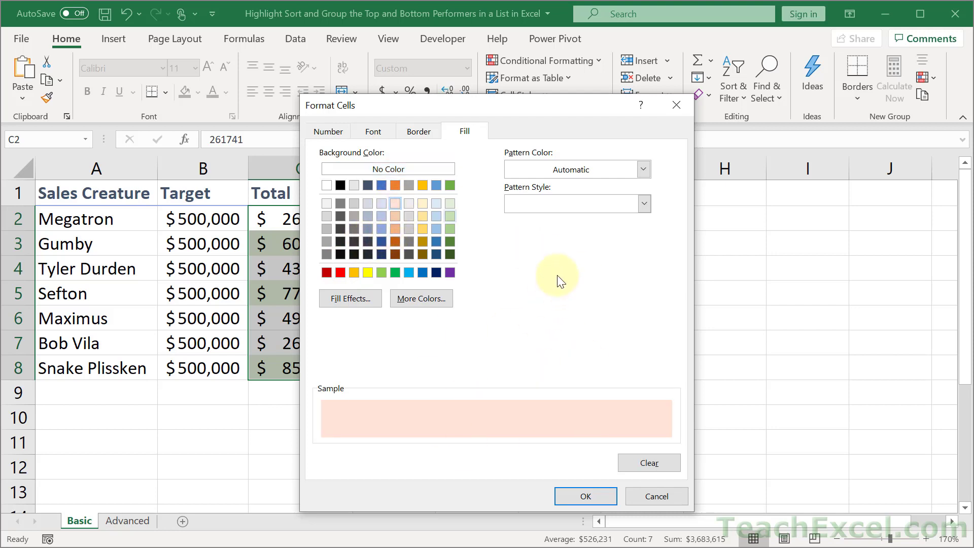
pyautogui.click(568, 492)
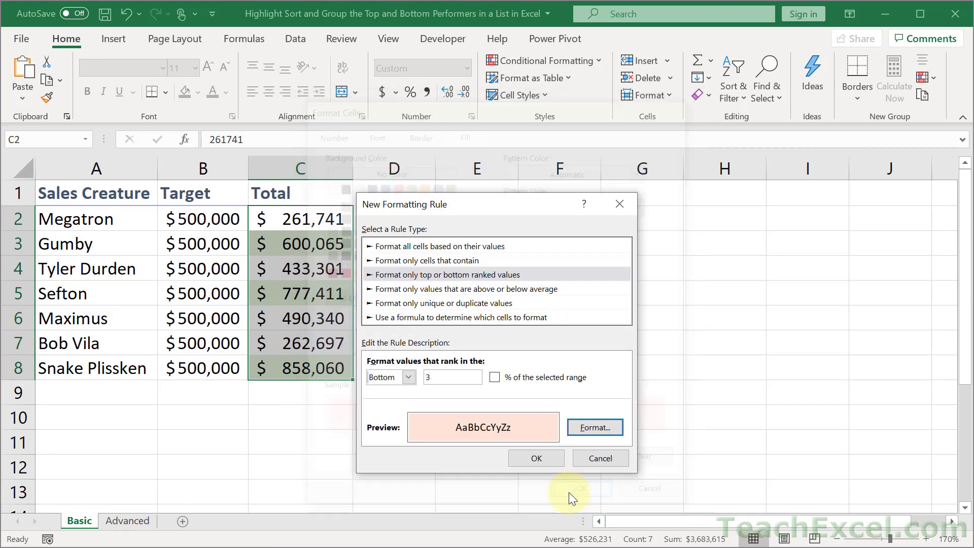
pyautogui.click(537, 456)
pyautogui.click(539, 462)
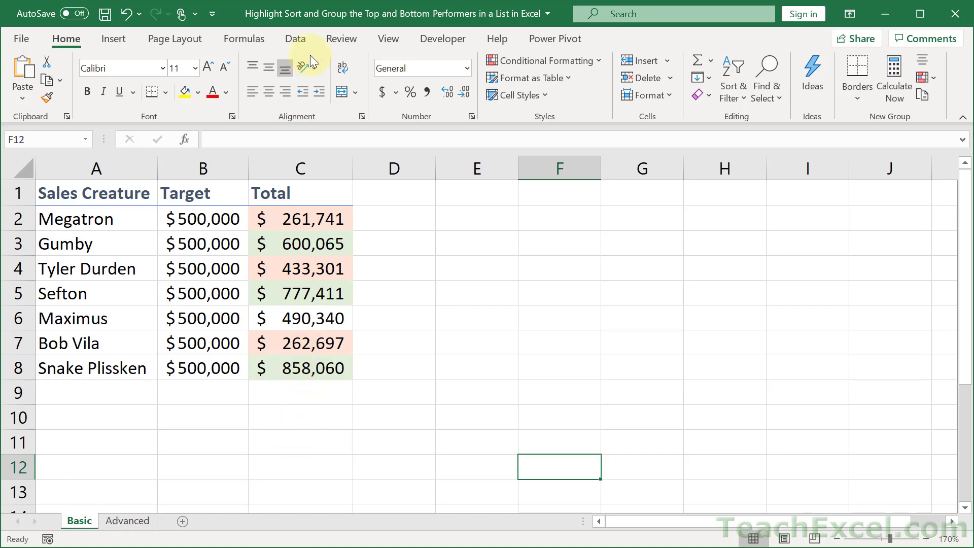
# - Start a custom sort of the sales list and set its first level to the Total column
pyautogui.click(282, 262)
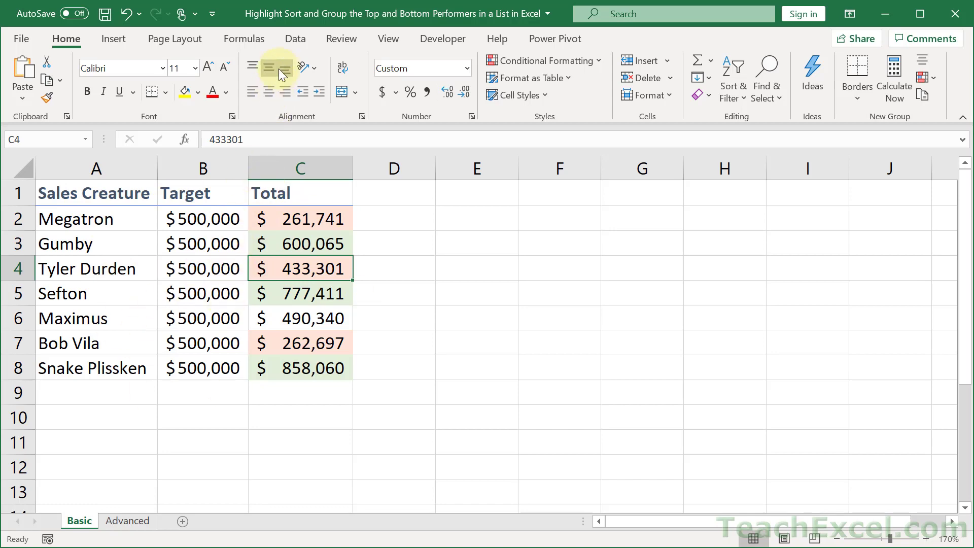
pyautogui.click(297, 40)
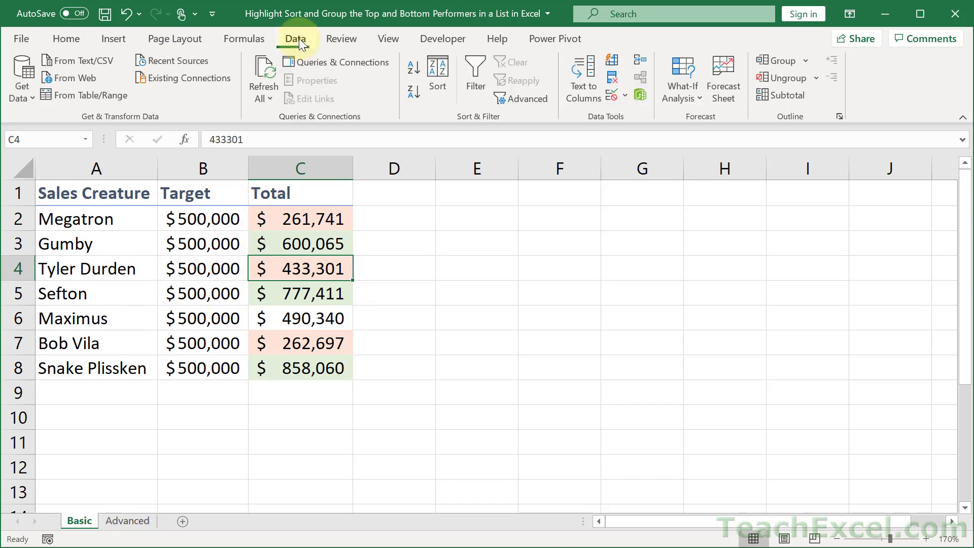
pyautogui.click(439, 84)
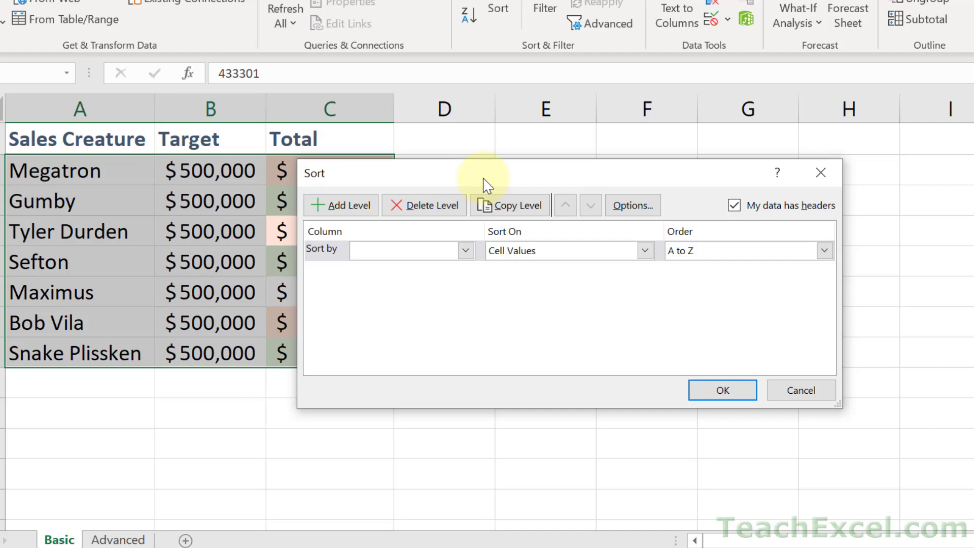
pyautogui.moveTo(485, 185); pyautogui.dragTo(602, 179)
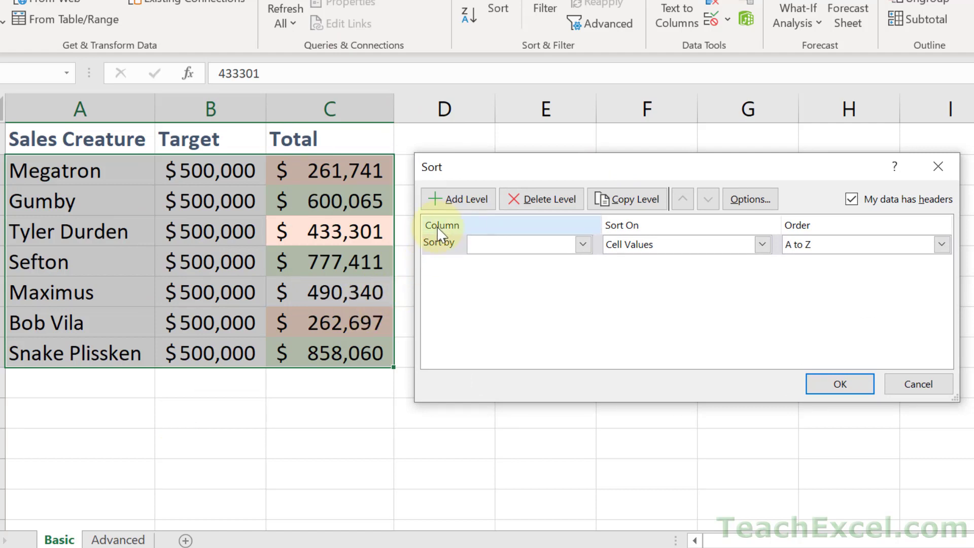
pyautogui.click(583, 245)
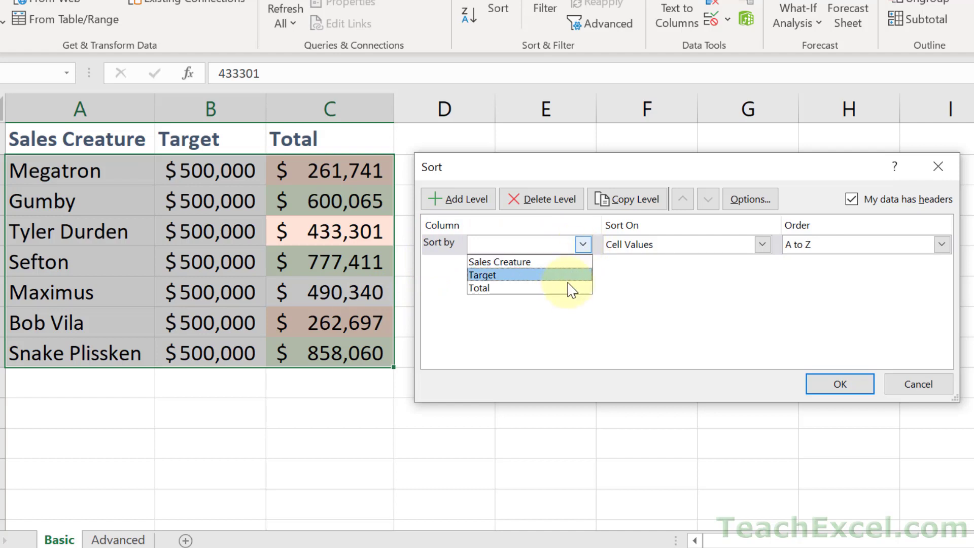
pyautogui.click(482, 288)
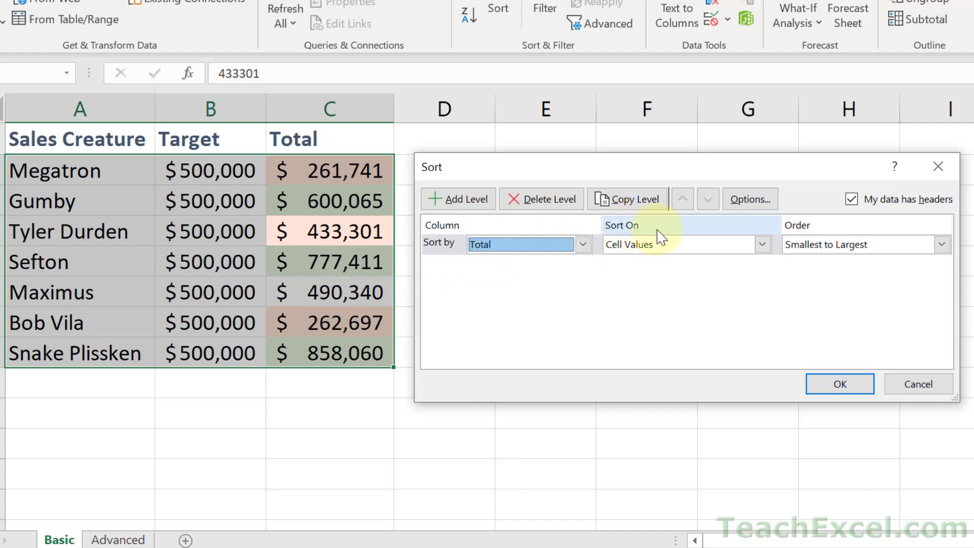
# - Set the first Total sort level to sort on Cell Color, with light green On Top
pyautogui.click(762, 244)
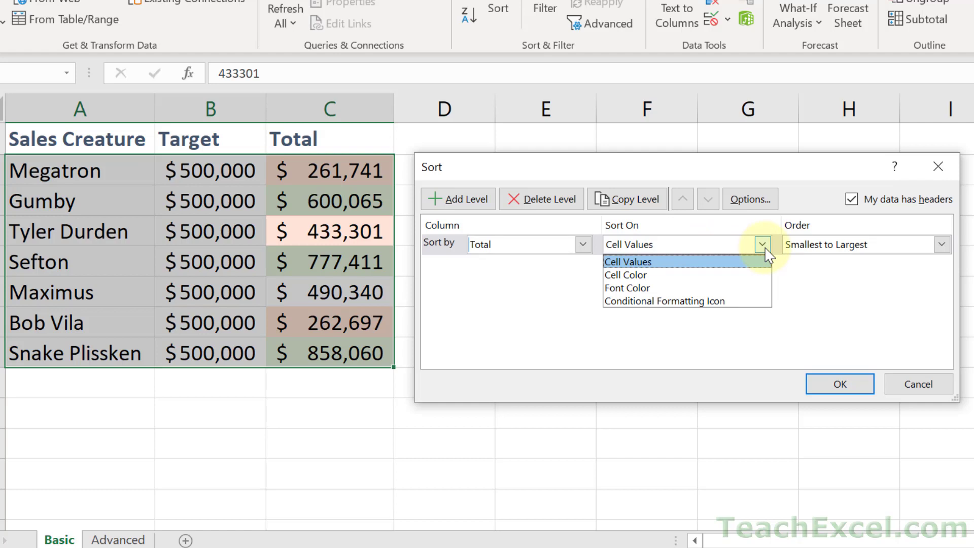
pyautogui.click(630, 276)
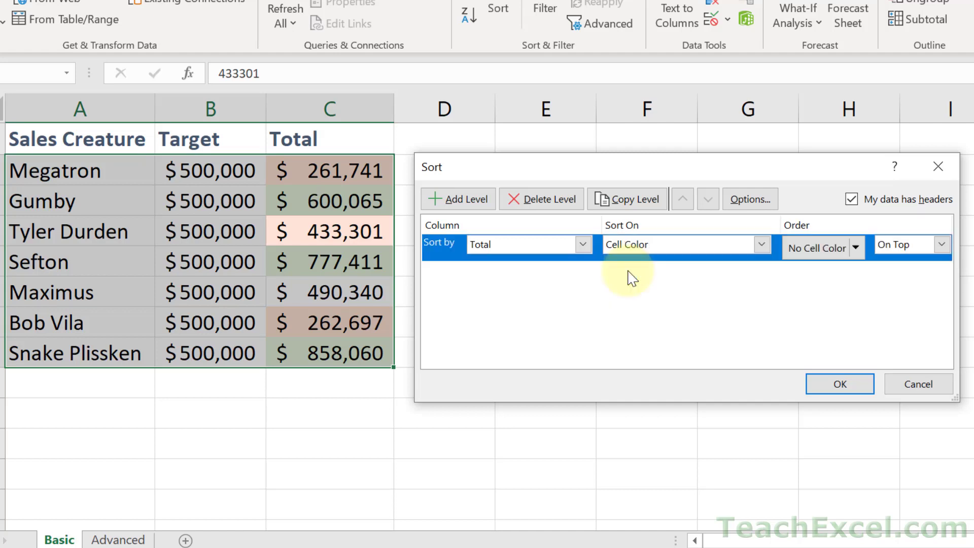
pyautogui.click(820, 253)
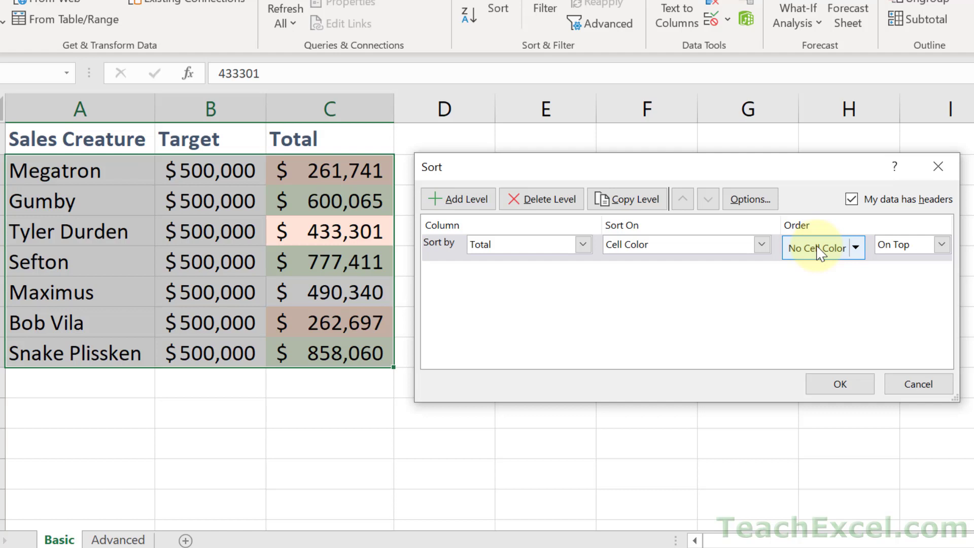
pyautogui.click(856, 248)
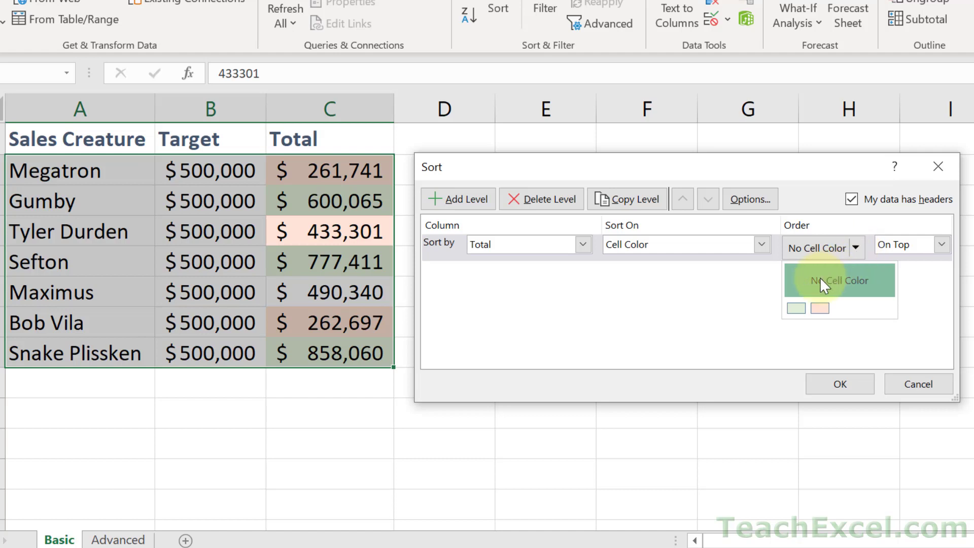
pyautogui.click(796, 308)
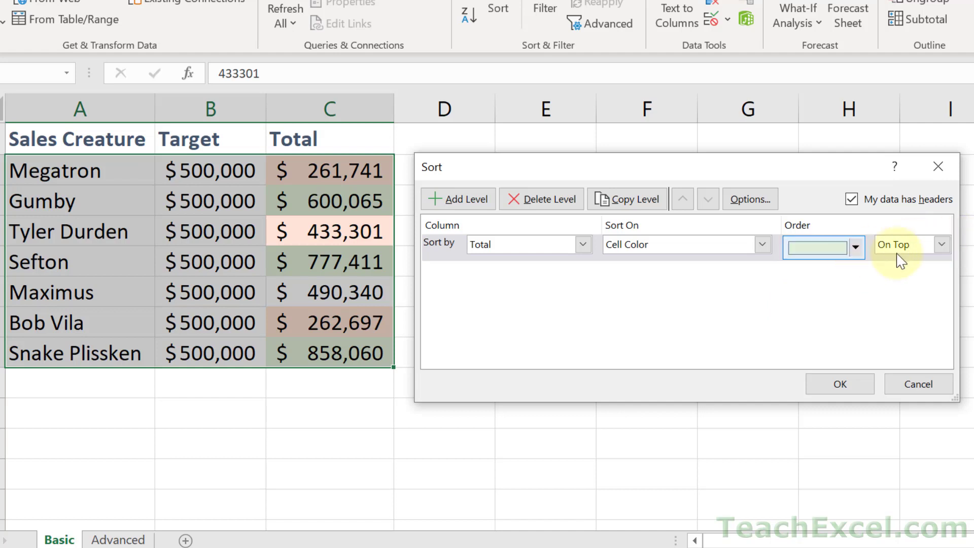
pyautogui.click(942, 244)
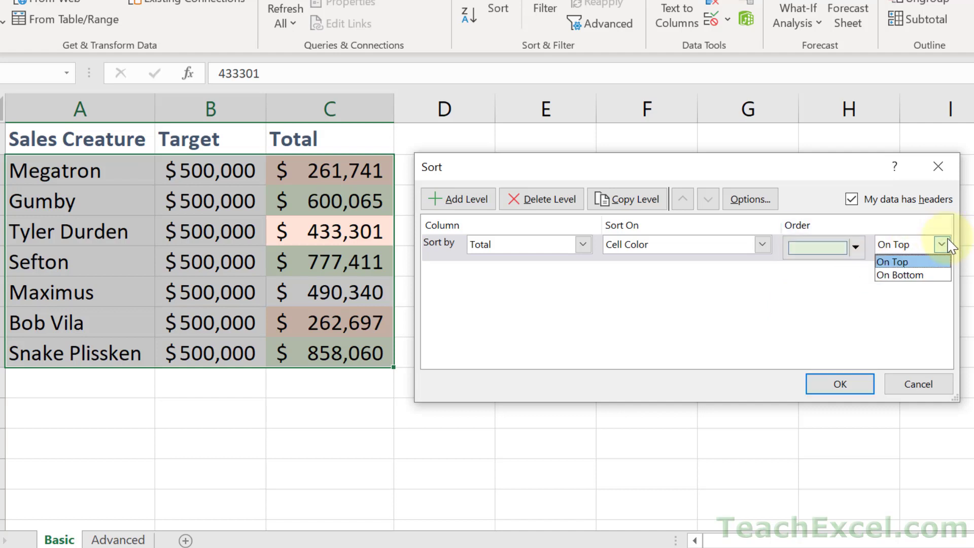
pyautogui.click(903, 263)
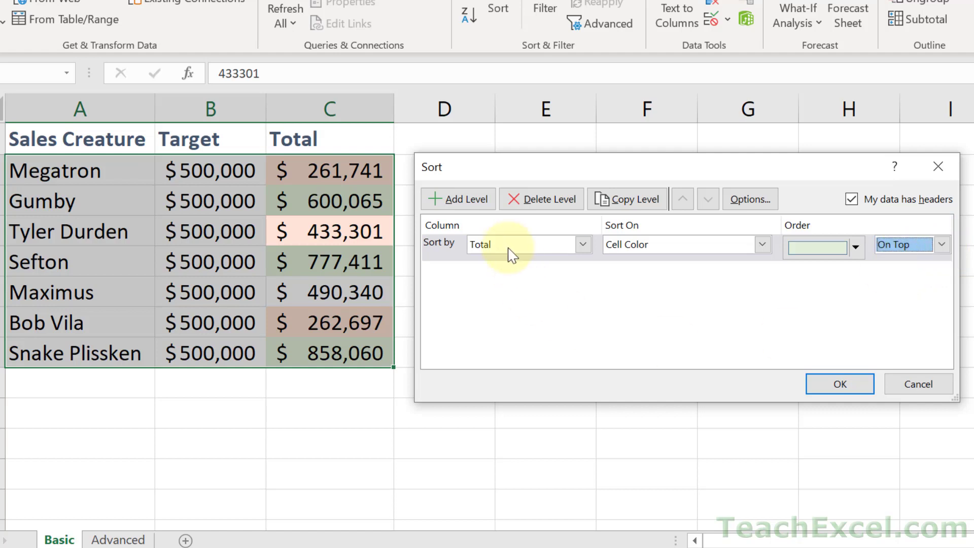
# - Add a second sort level for Total that sorts on Cell Color, with light orange On Top
pyautogui.click(462, 203)
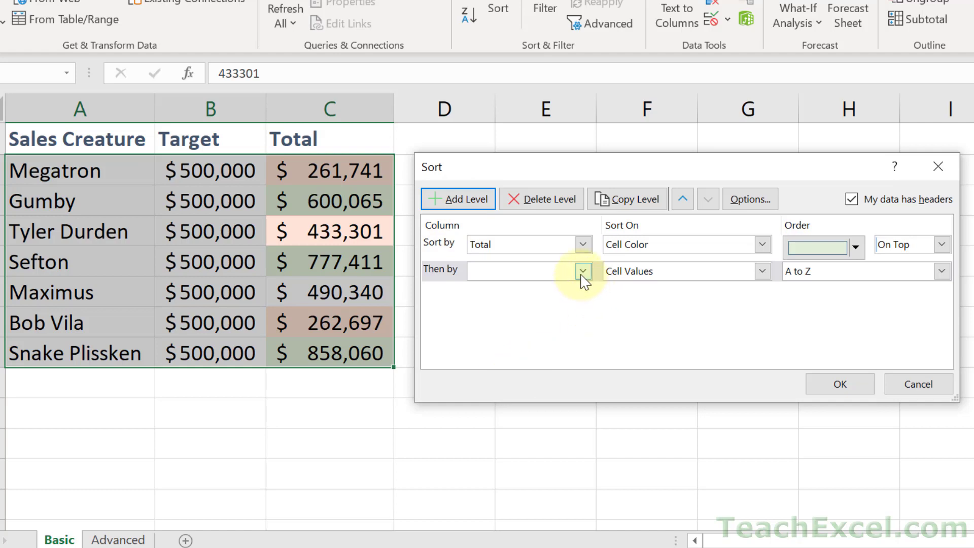
pyautogui.click(582, 273)
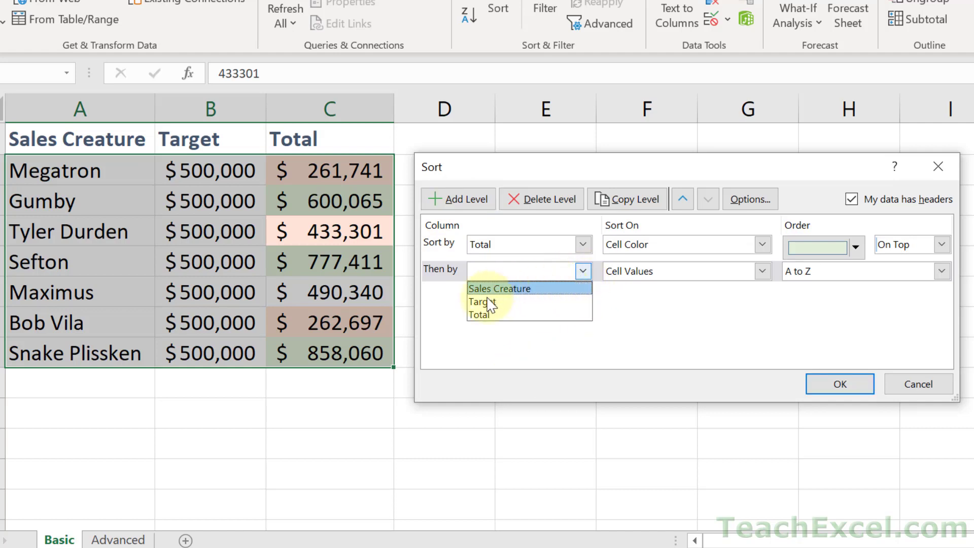
pyautogui.click(481, 316)
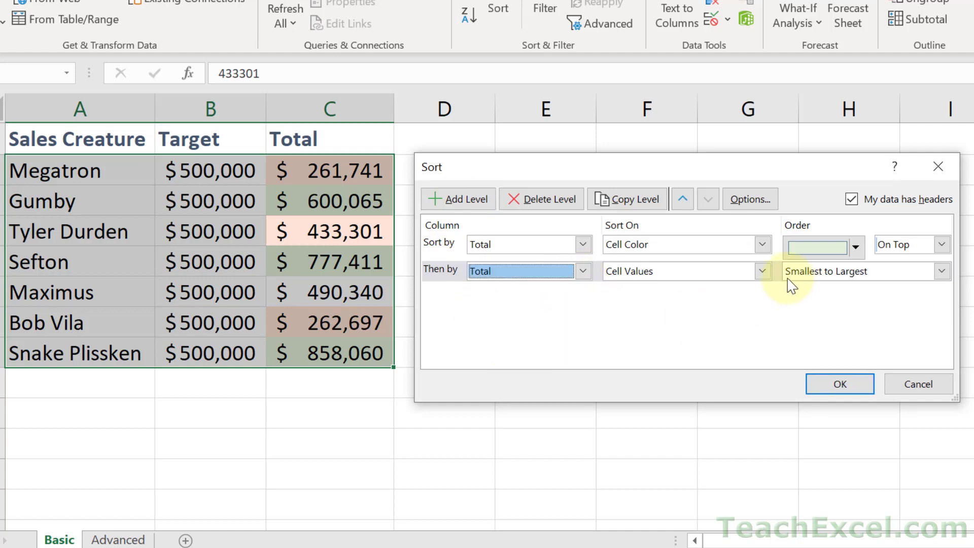
pyautogui.click(762, 274)
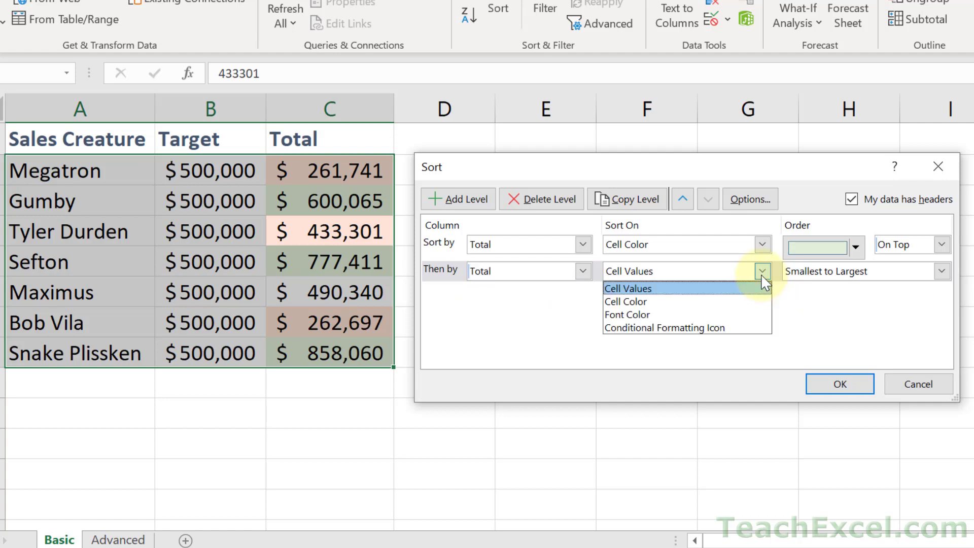
pyautogui.click(625, 301)
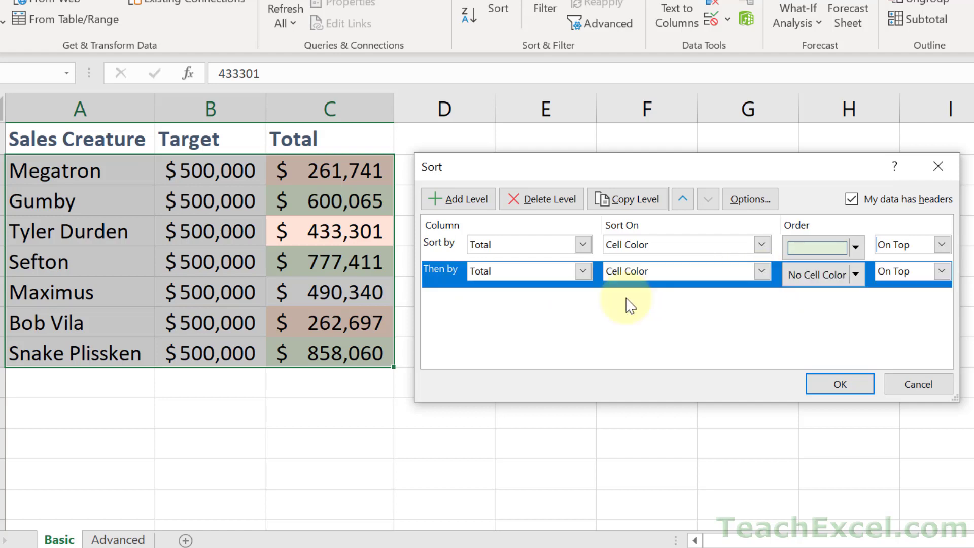
pyautogui.click(856, 275)
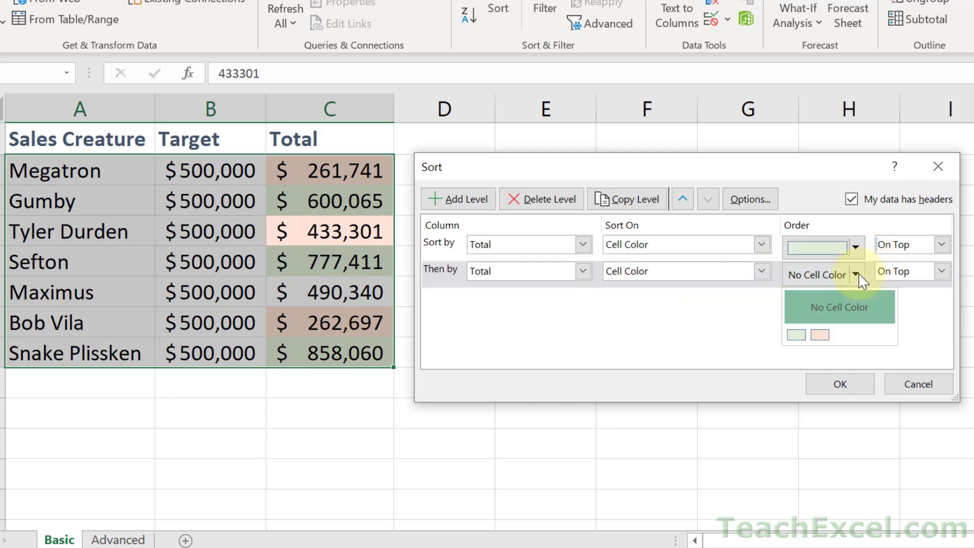
pyautogui.click(820, 335)
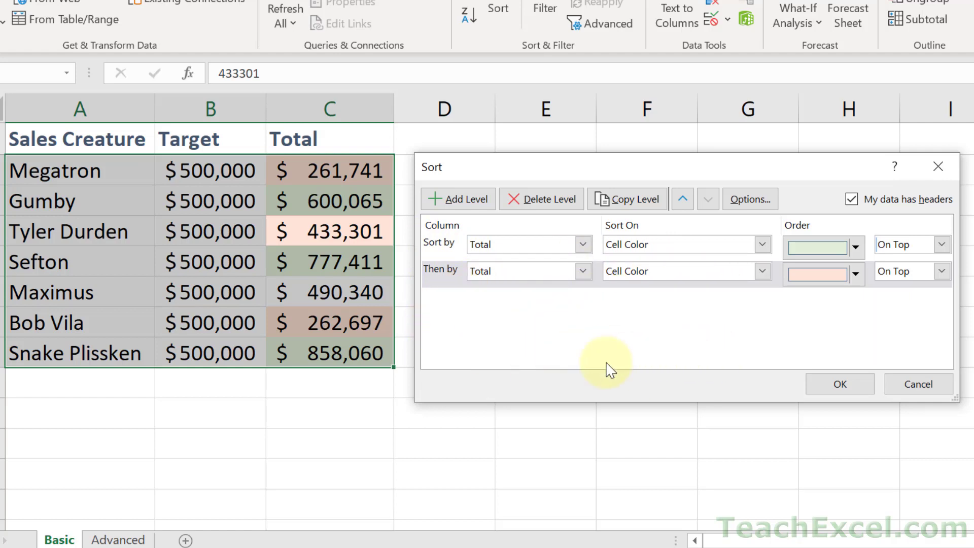
# - Move the light orange sort level above the light green level and return it to second place
pyautogui.click(437, 271)
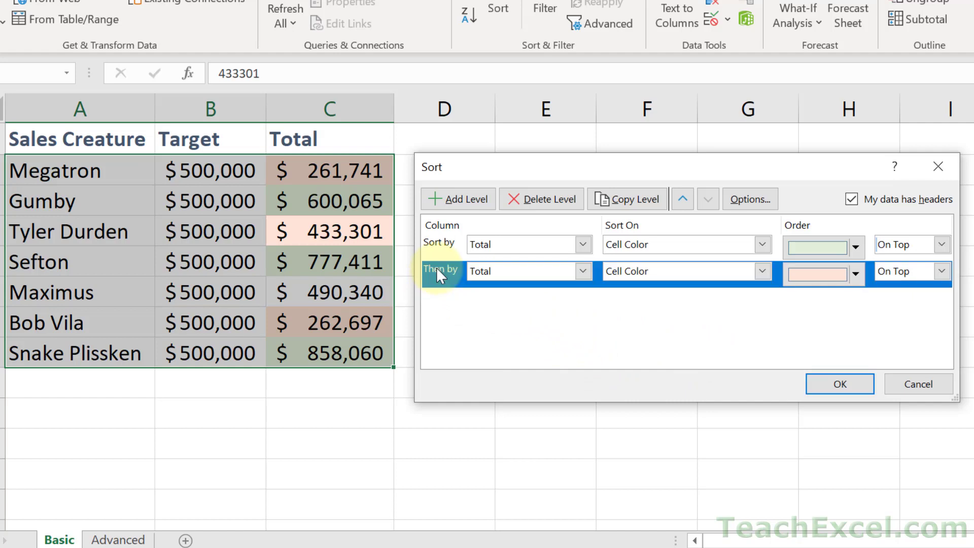
pyautogui.click(684, 200)
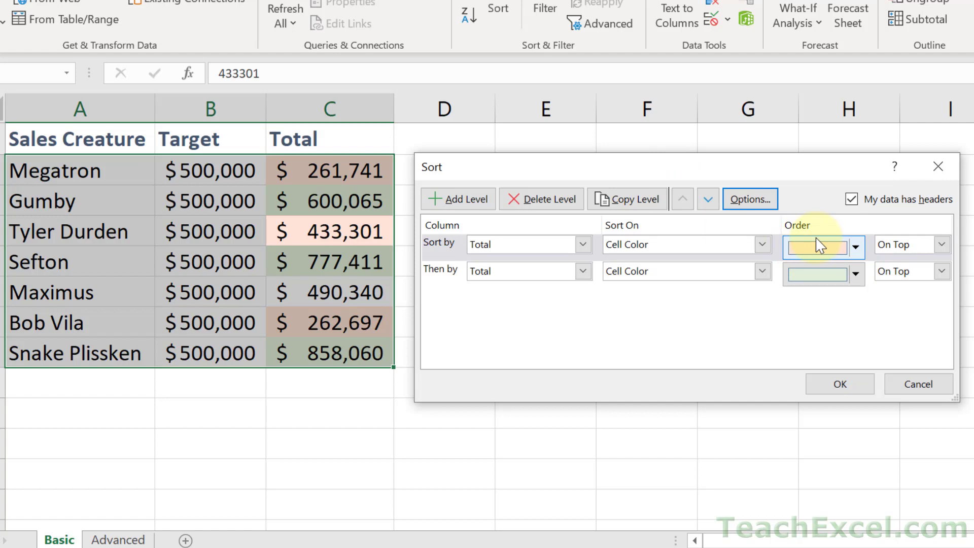
pyautogui.click(708, 199)
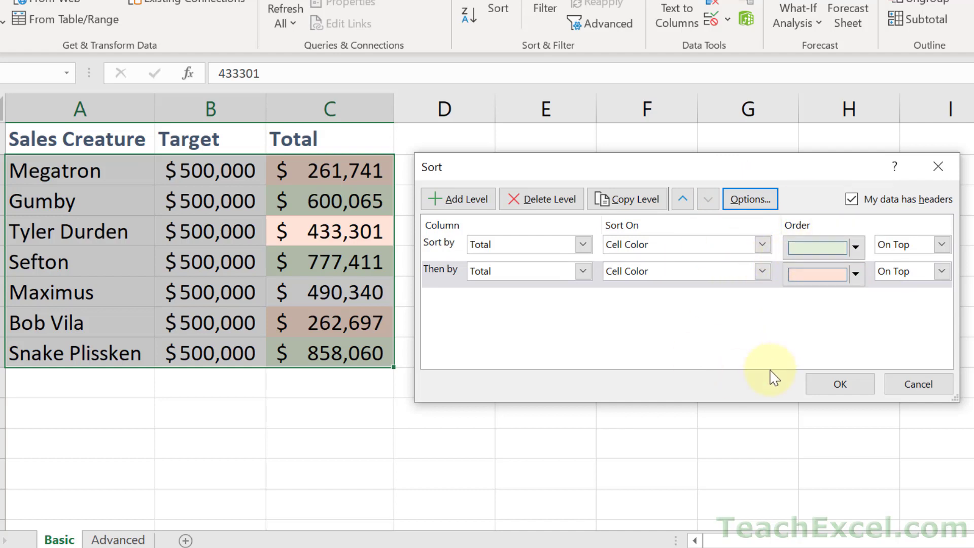
# - Apply the two-level cell color sort to the sales list
pyautogui.click(438, 258)
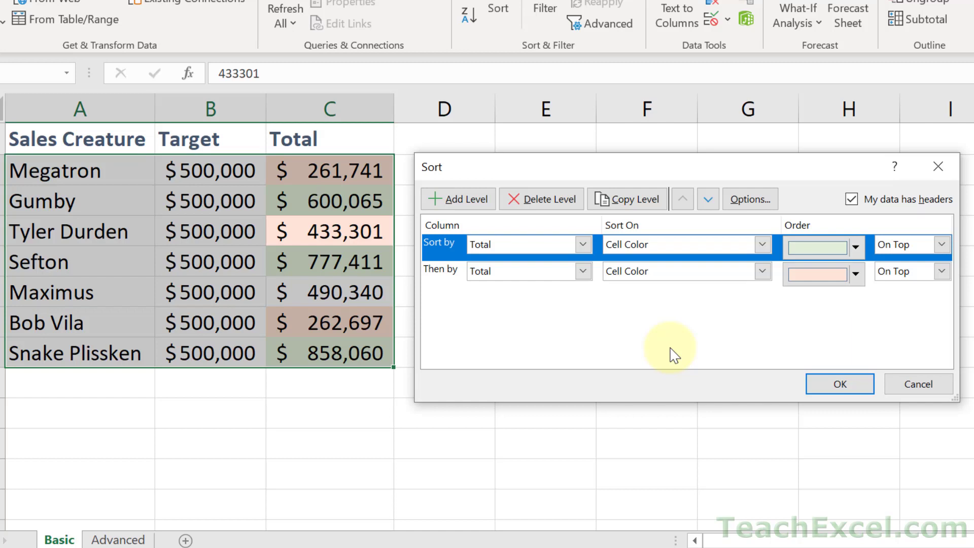
pyautogui.click(828, 388)
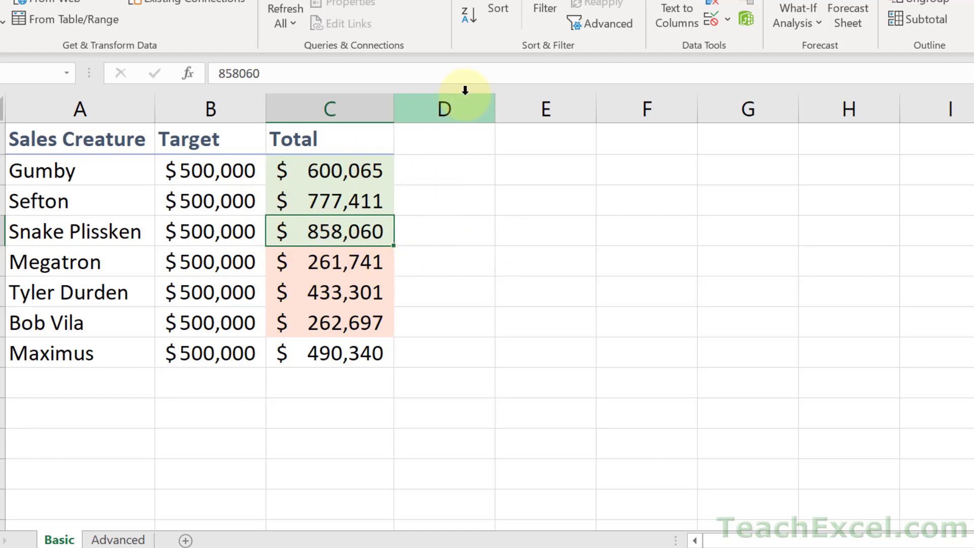
# - Reopen the custom sort, add a new level and move it below both cell color levels
pyautogui.click(493, 6)
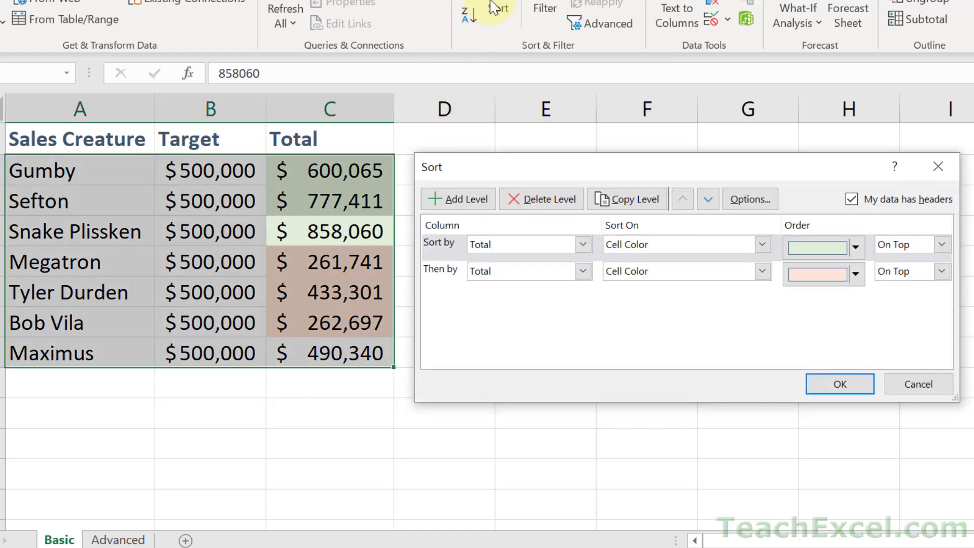
pyautogui.click(459, 203)
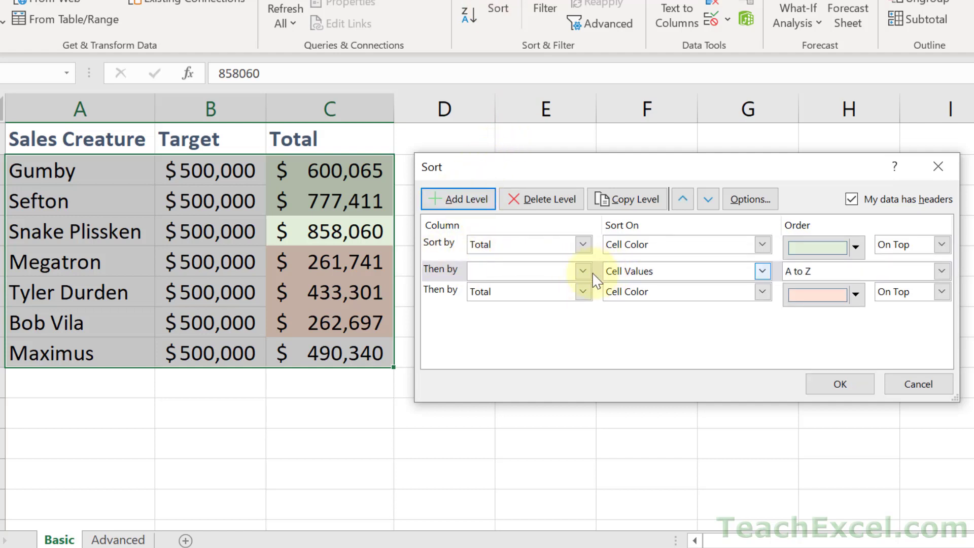
pyautogui.click(452, 271)
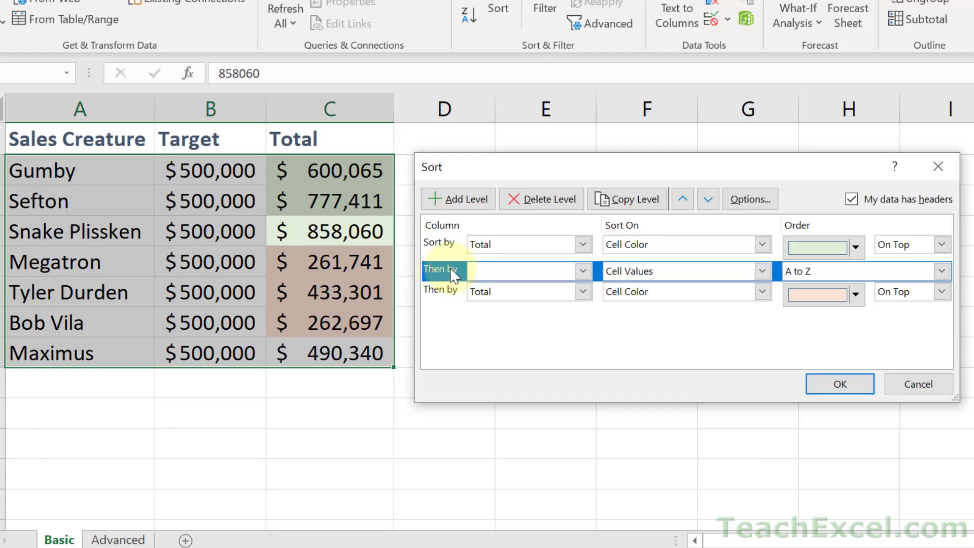
pyautogui.click(709, 202)
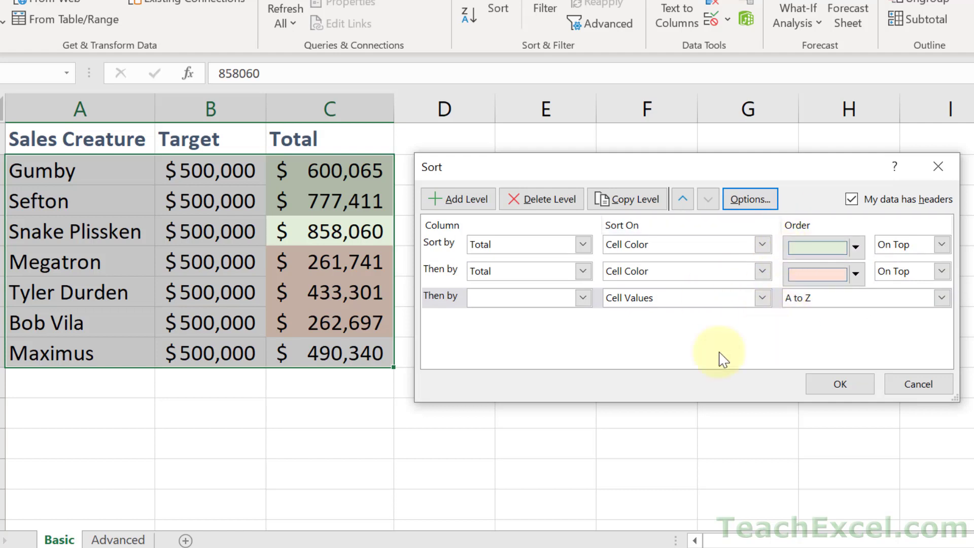
# - Set the third sort level to Total by Cell Values, Largest to Smallest, and apply the sort
pyautogui.click(584, 297)
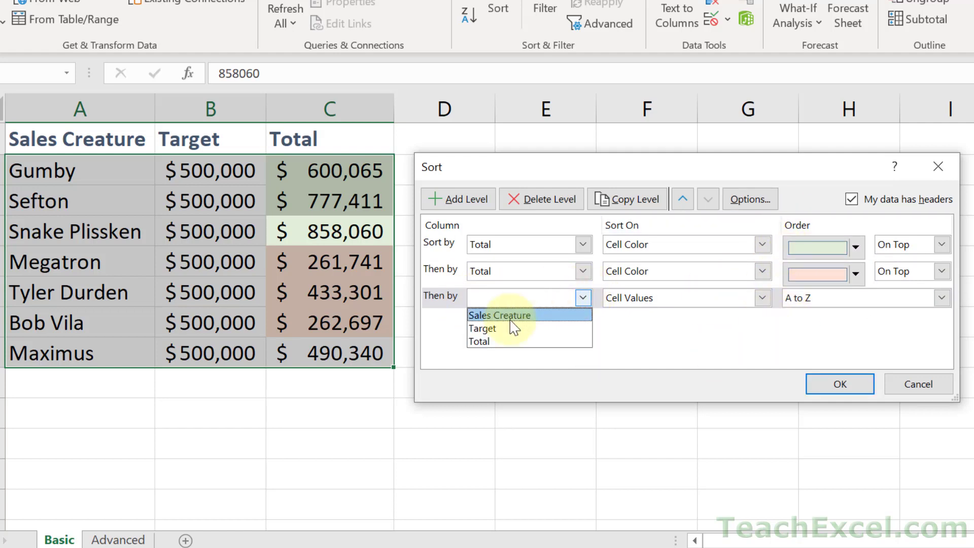
pyautogui.click(482, 341)
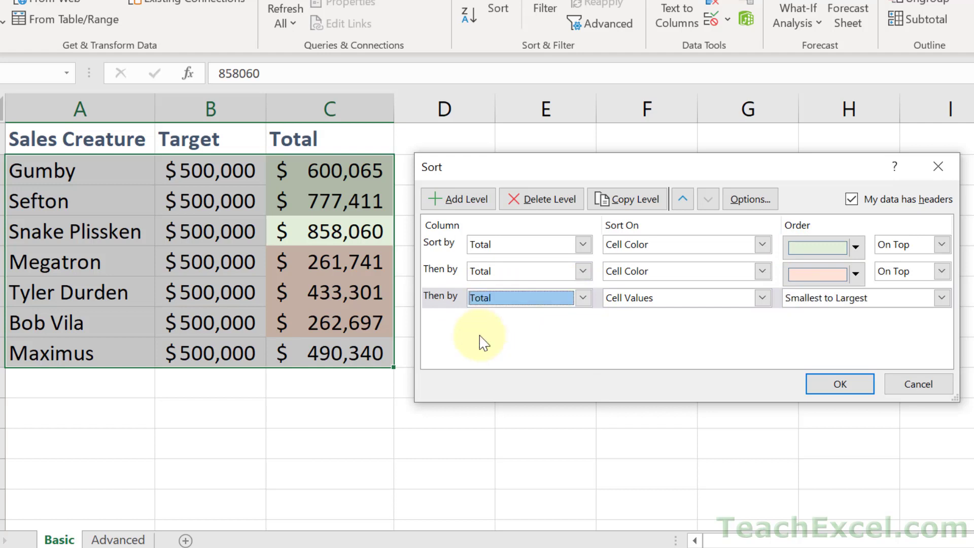
pyautogui.click(762, 298)
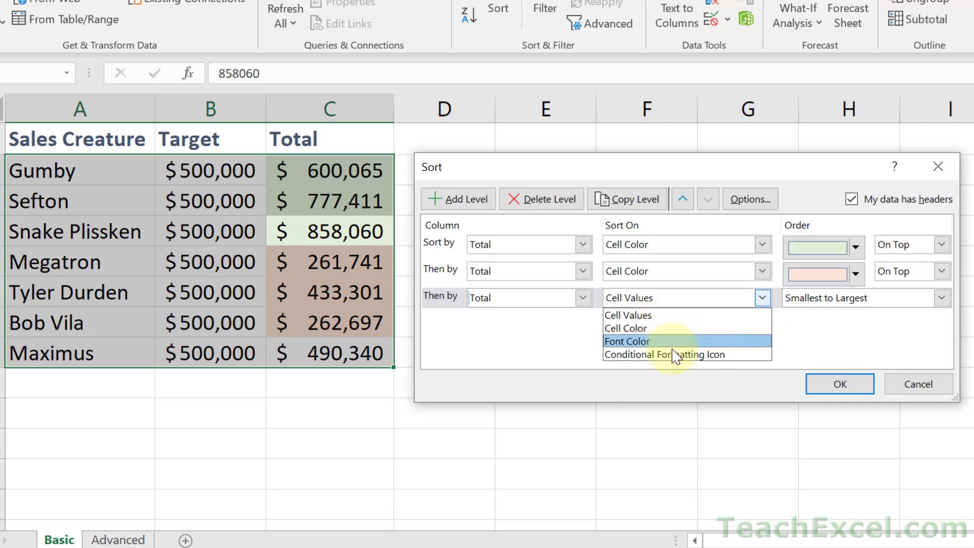
pyautogui.click(663, 319)
pyautogui.click(940, 300)
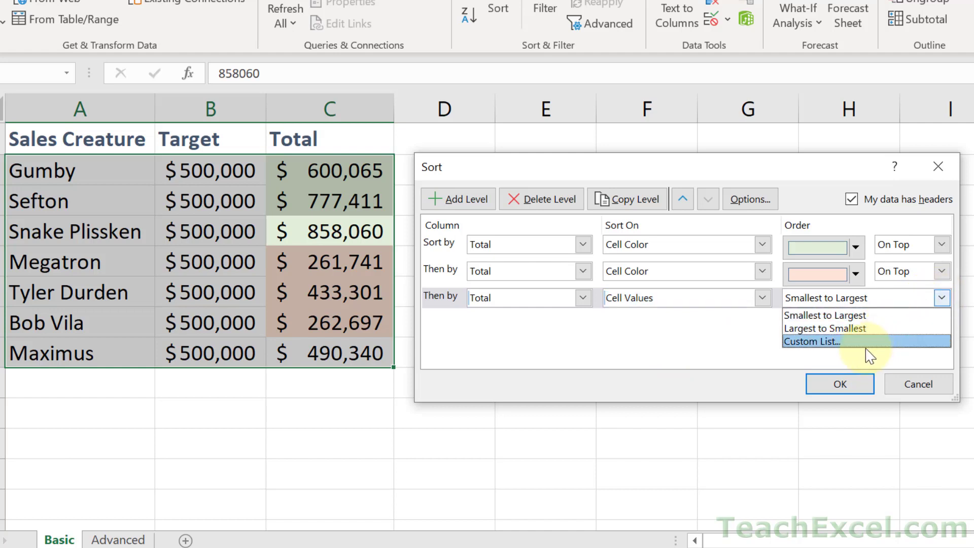
pyautogui.click(838, 329)
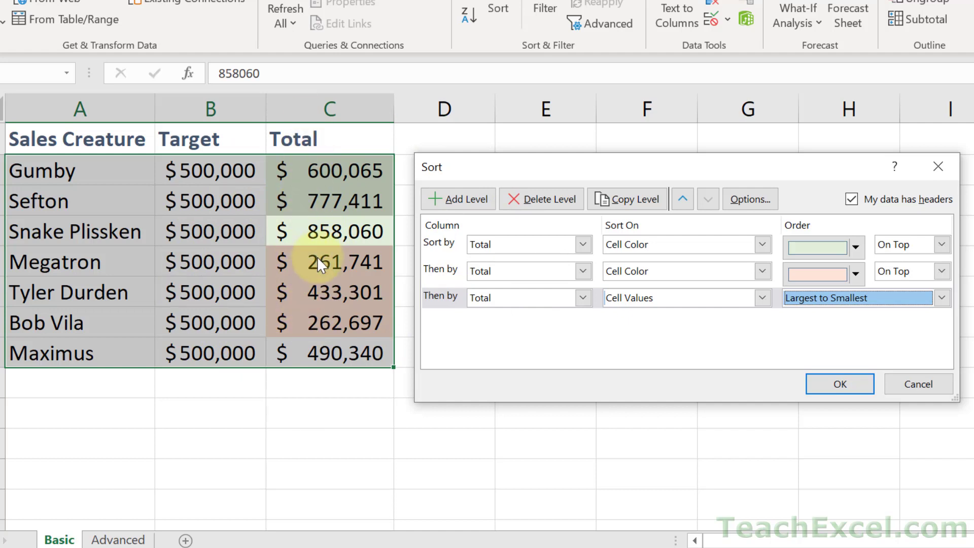
pyautogui.click(847, 382)
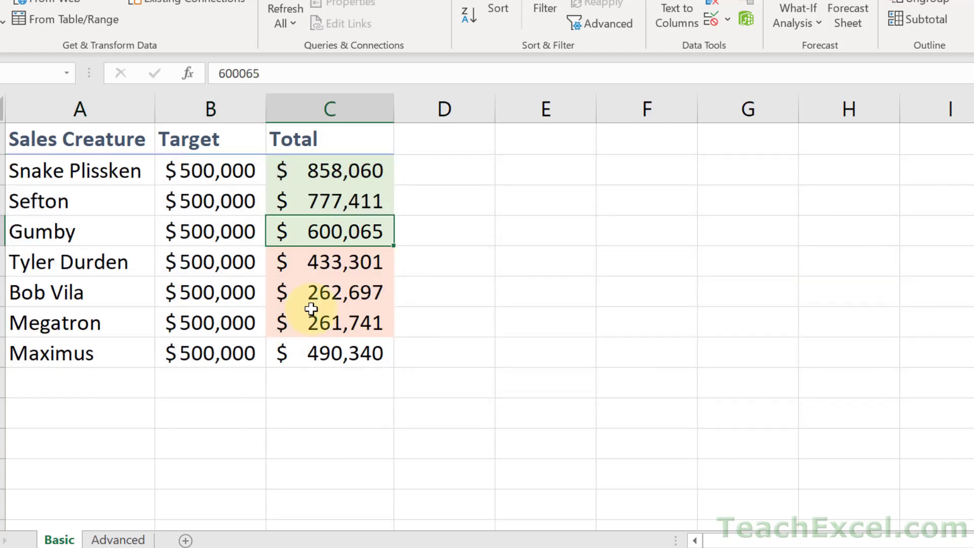
# - Filter the sales list by the light green cell color in the Total column, and remove the filter again
pyautogui.click(102, 168)
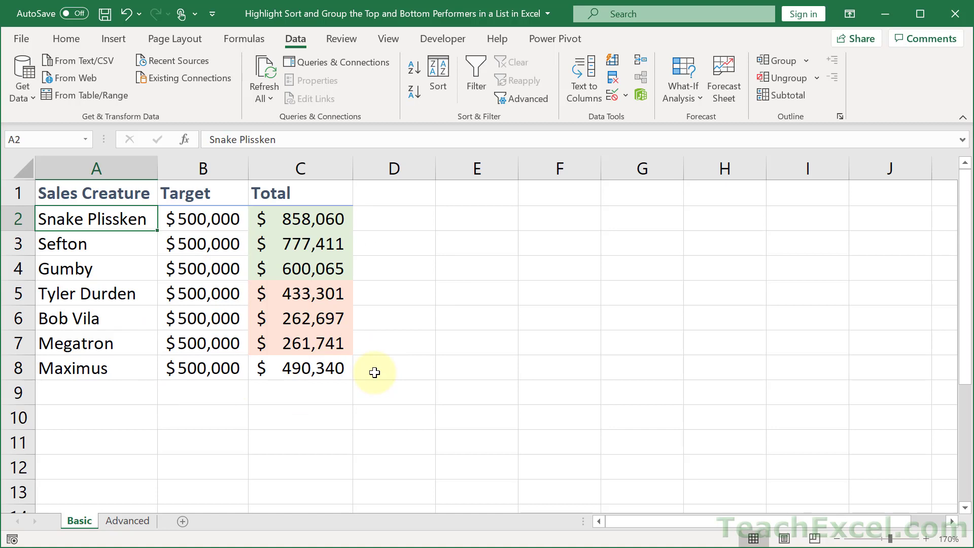
pyautogui.click(297, 193)
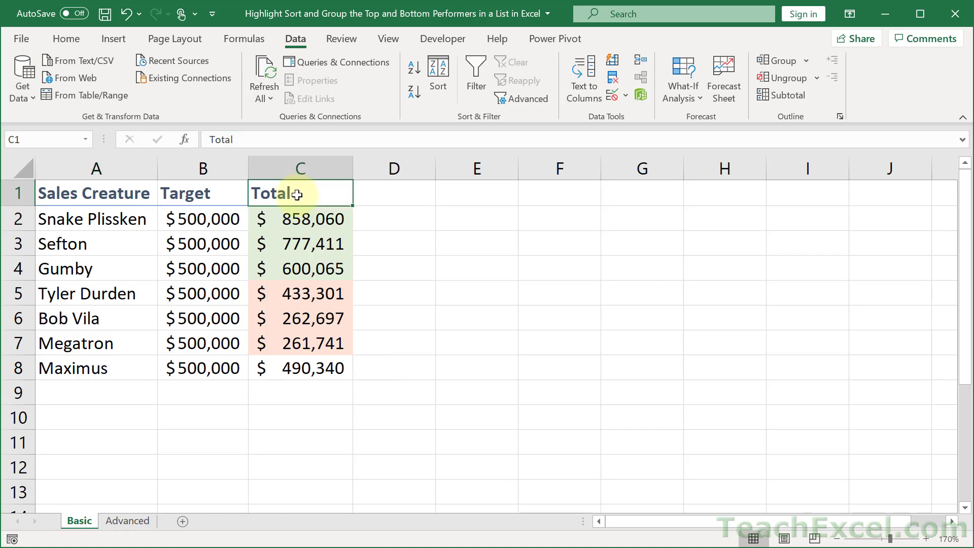
pyautogui.click(476, 79)
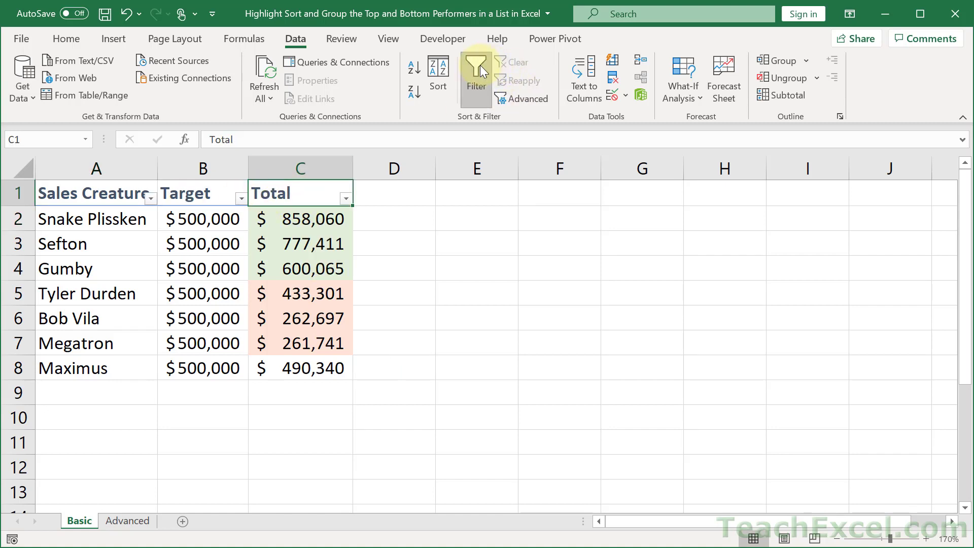
pyautogui.click(347, 199)
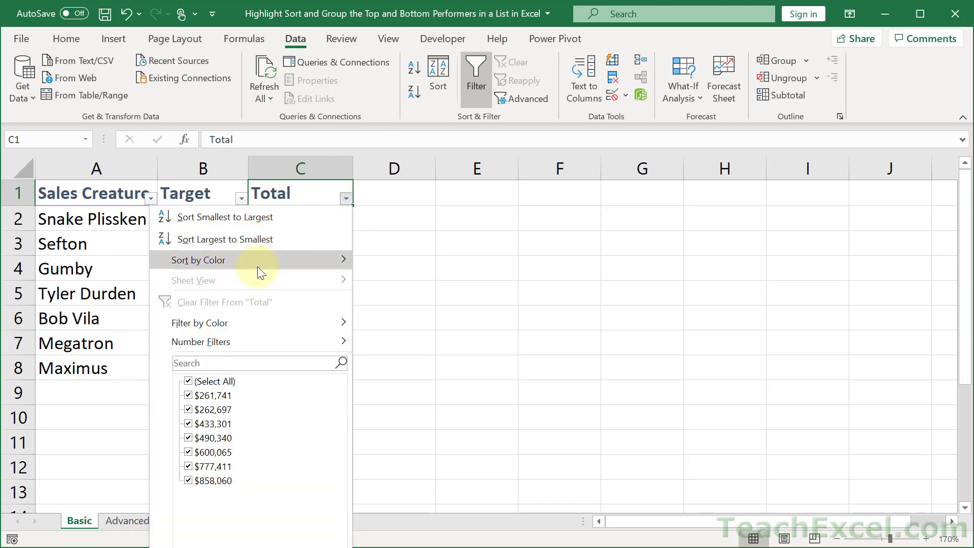
pyautogui.moveTo(242, 324)
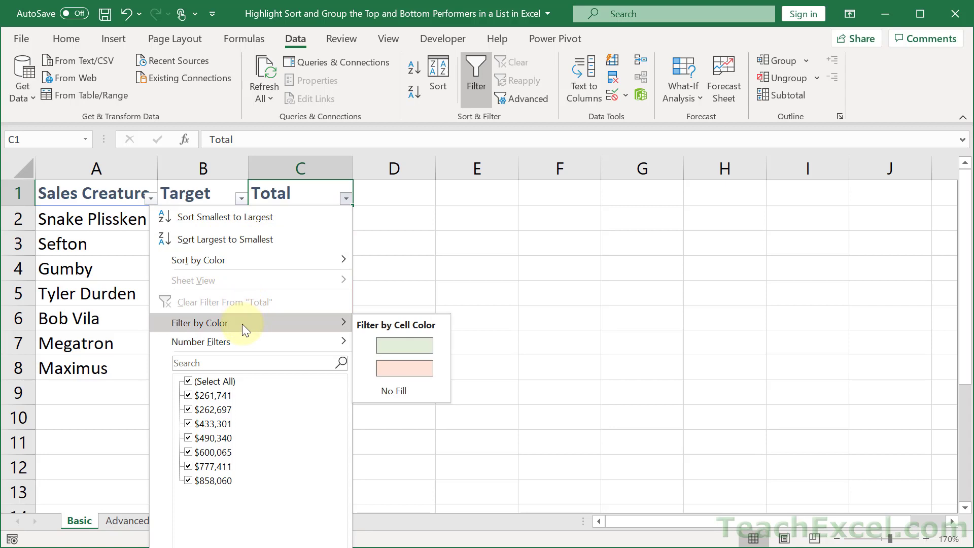
pyautogui.click(430, 346)
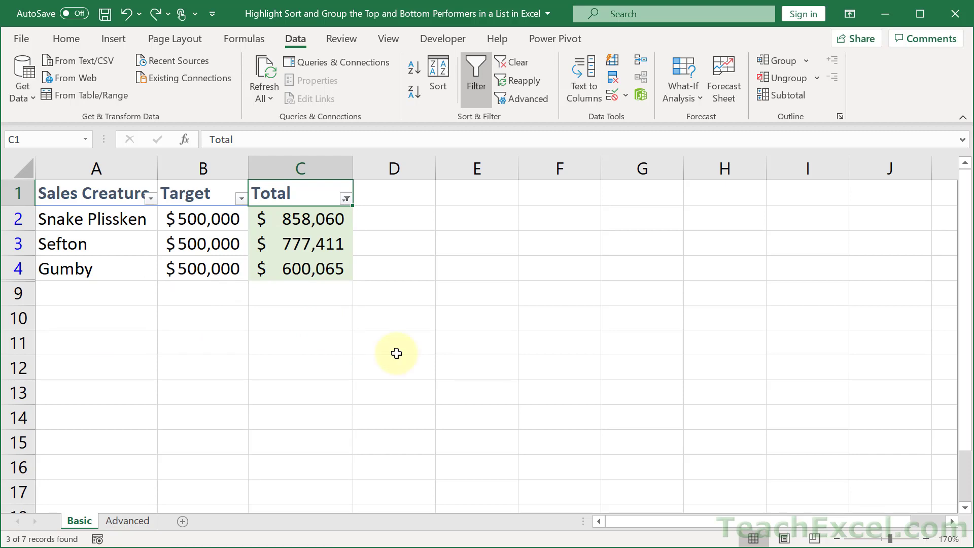
pyautogui.click(479, 75)
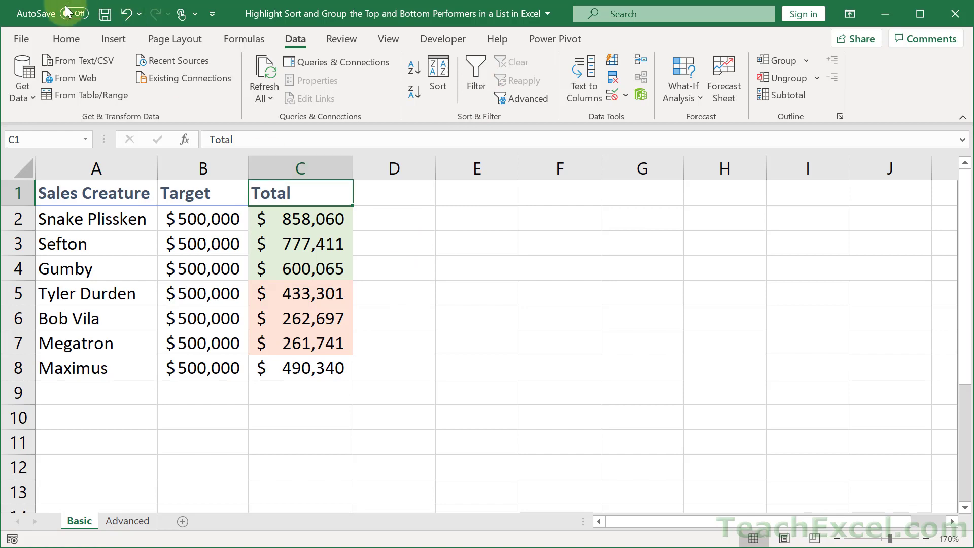
pyautogui.click(66, 38)
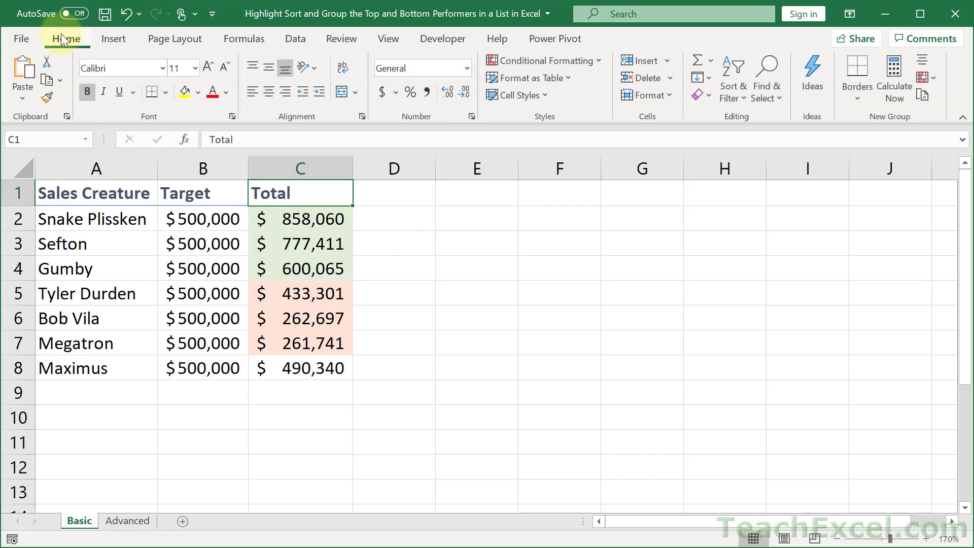
pyautogui.click(532, 58)
pyautogui.click(327, 258)
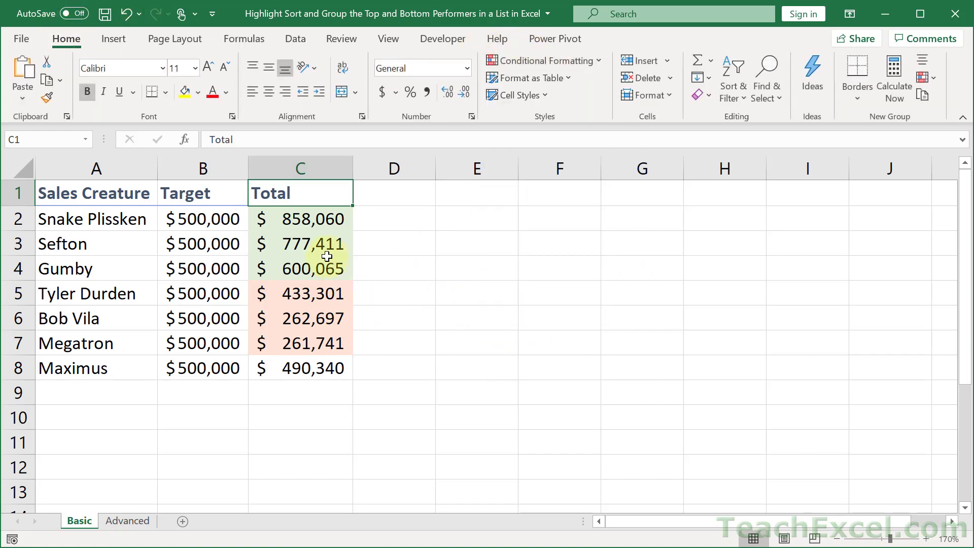
# - Try sorting the list with the light orange level moved above the light green level, and undo that sort
pyautogui.click(327, 257)
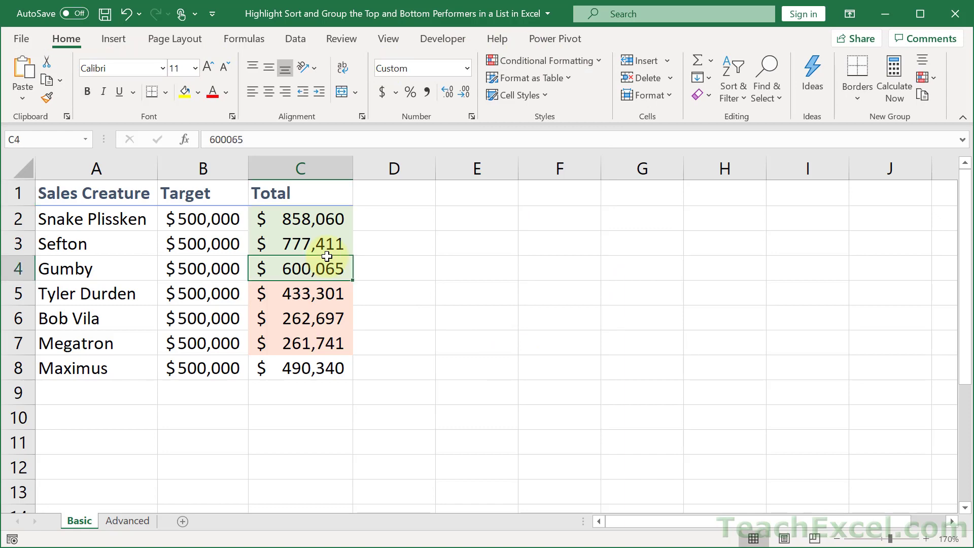
pyautogui.click(293, 39)
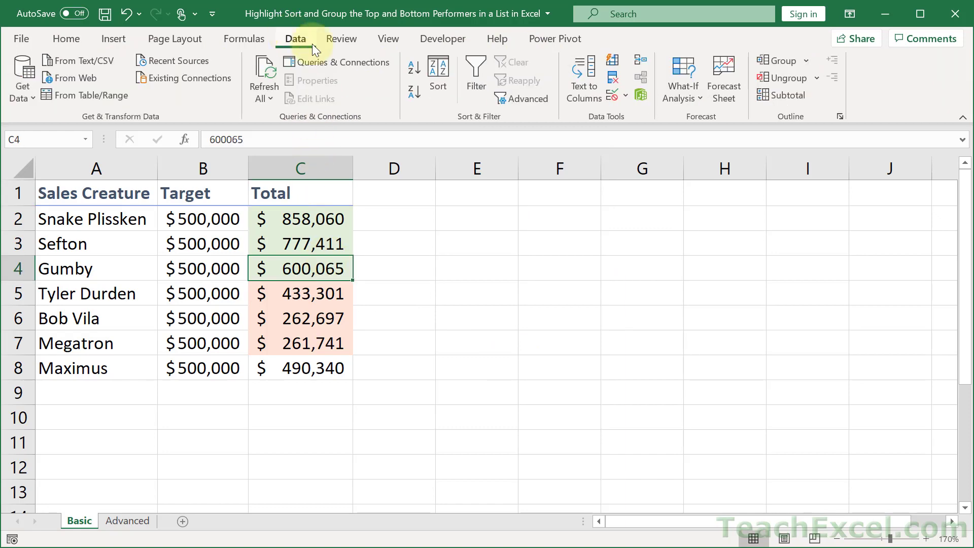
pyautogui.click(439, 81)
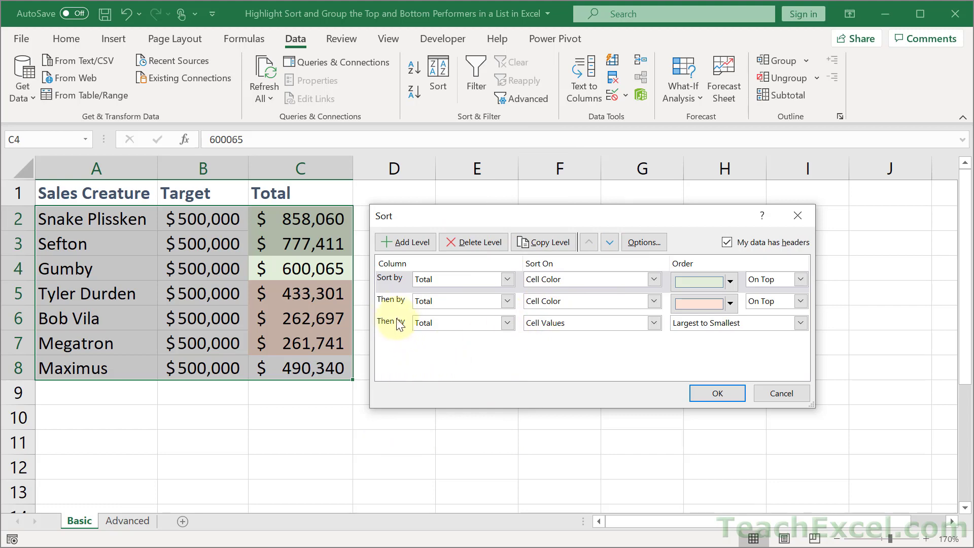
pyautogui.click(394, 301)
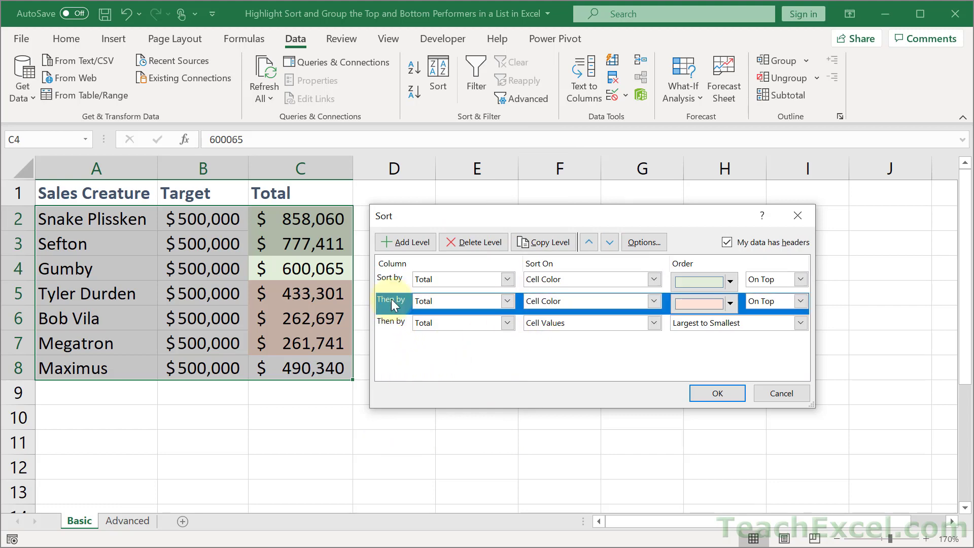
pyautogui.click(589, 242)
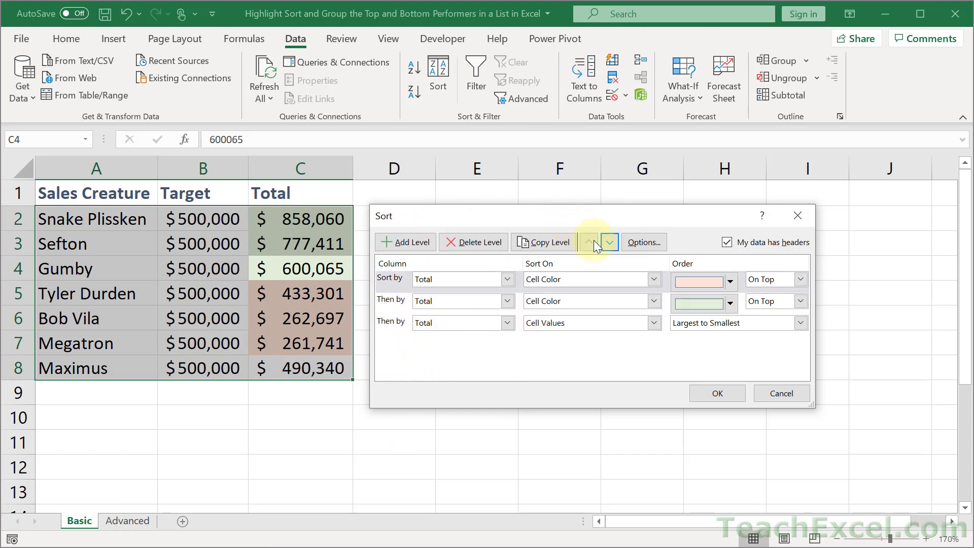
pyautogui.click(717, 394)
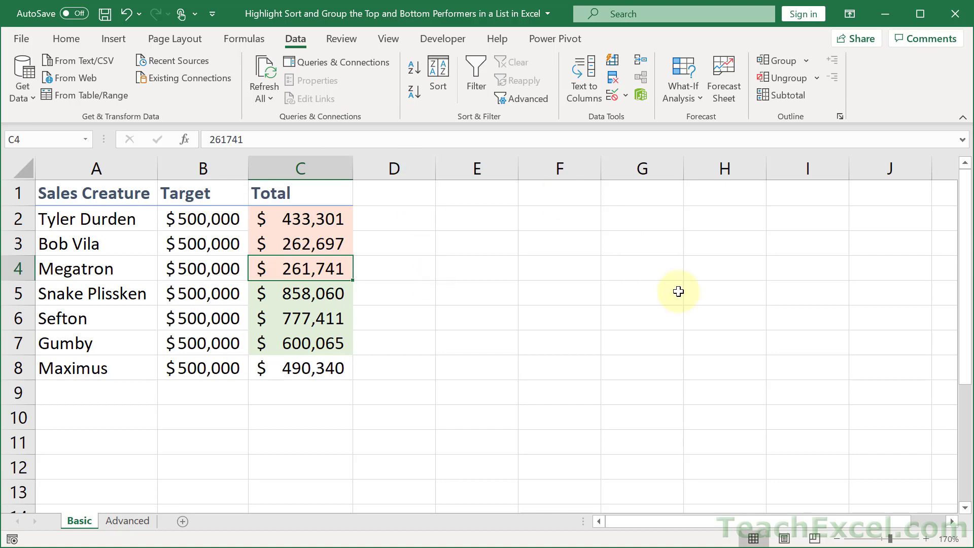
pyautogui.hotkey('ctrl', 'z')
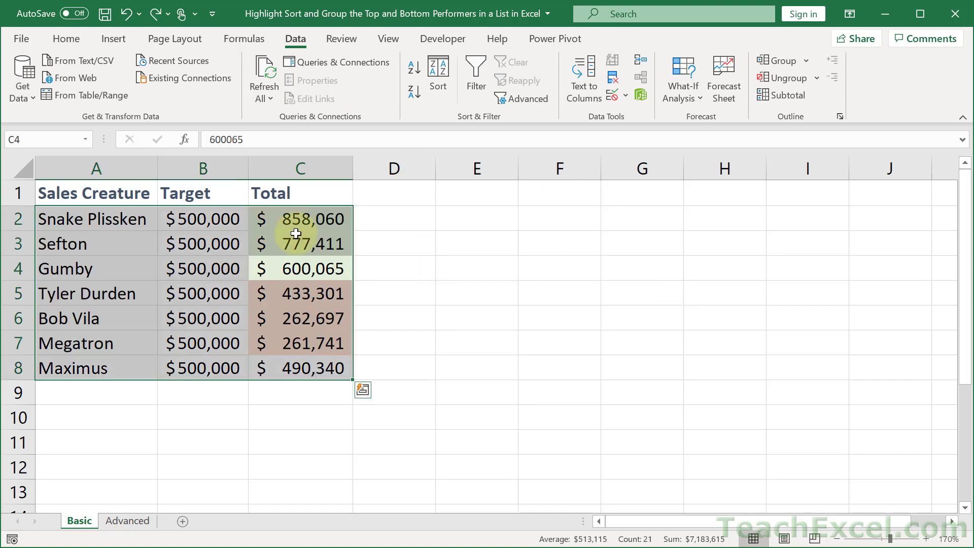
pyautogui.click(122, 219)
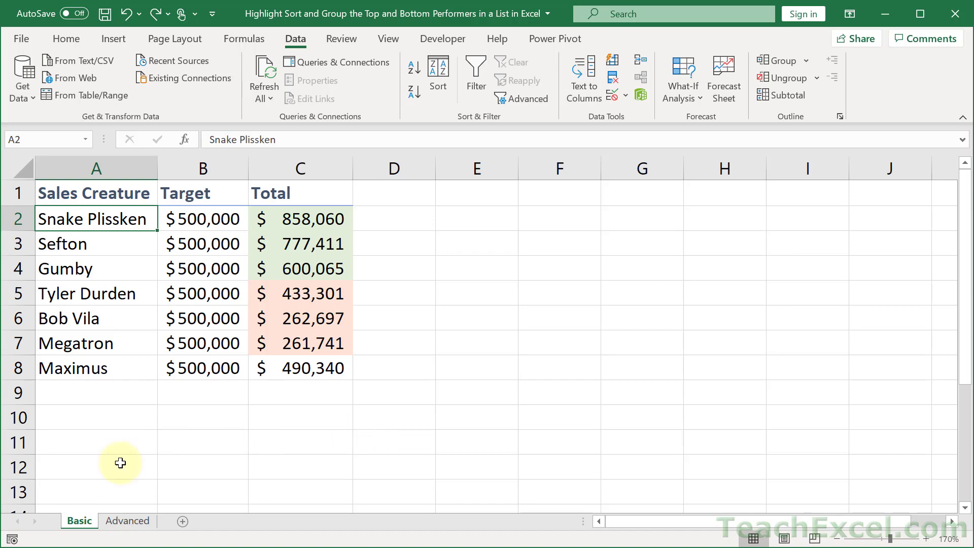
# - Switch to the Advanced sheet and widen the Total and Target columns to fit their amounts
pyautogui.click(123, 520)
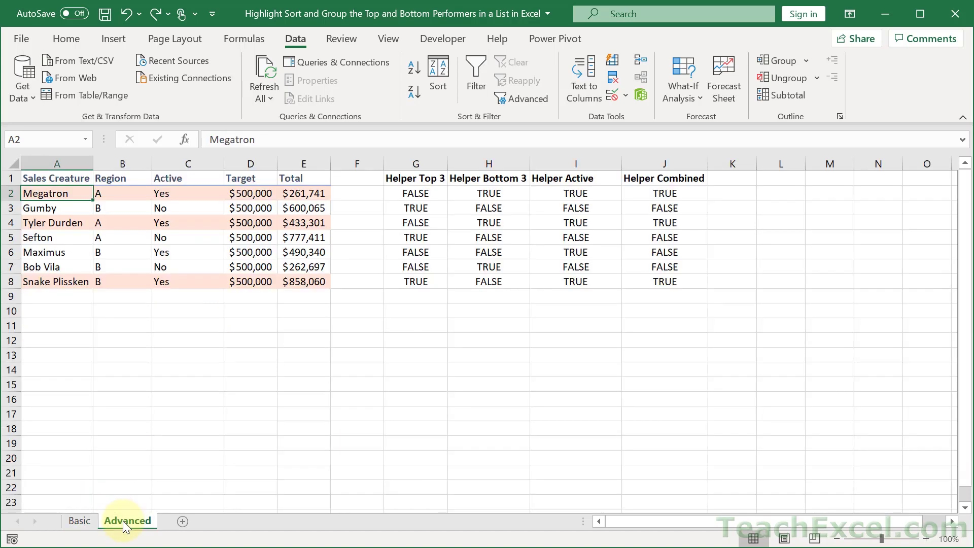
pyautogui.click(928, 539)
pyautogui.click(928, 538)
pyautogui.click(929, 538)
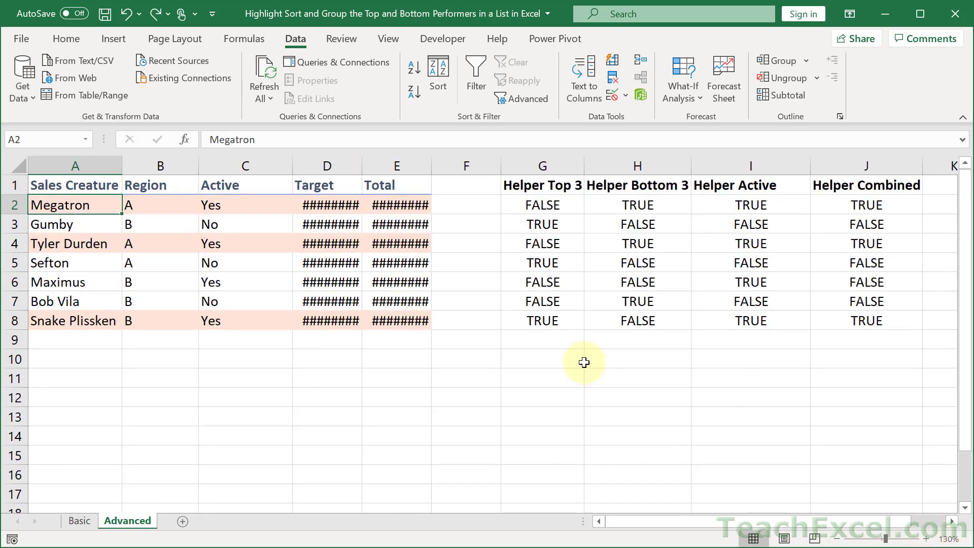
pyautogui.doubleClick(430, 166)
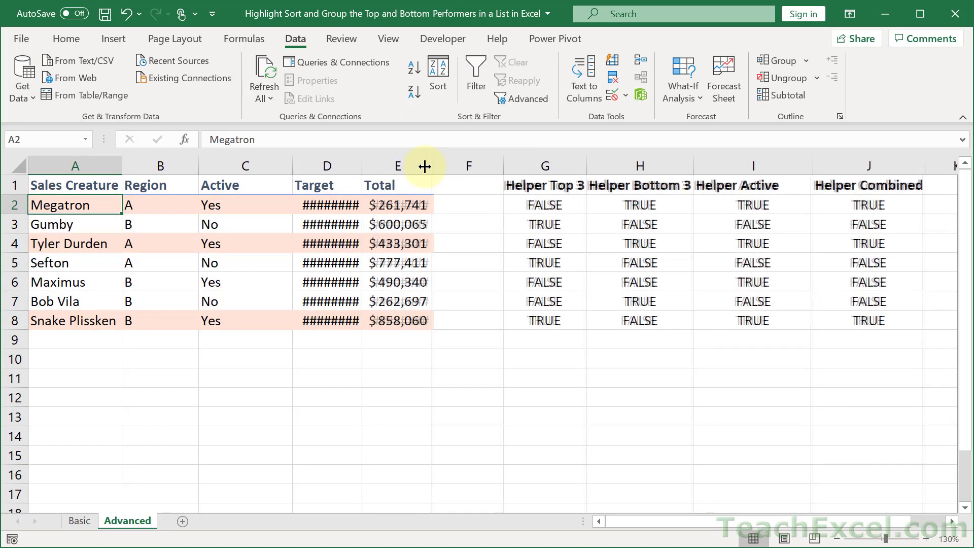
pyautogui.moveTo(359, 162); pyautogui.dragTo(364, 162)
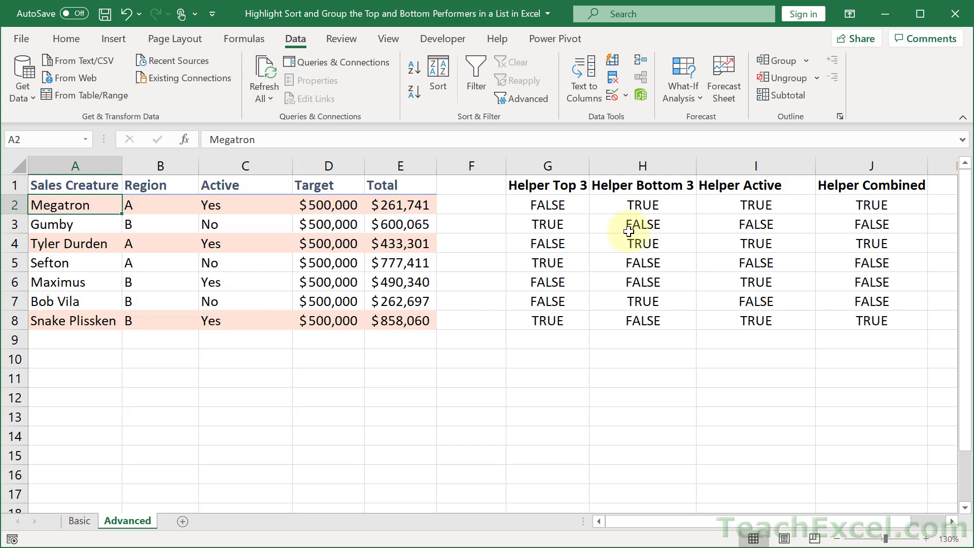
# - Clear the existing formula from G2 in the Helper Top 3 column
pyautogui.moveTo(880, 204); pyautogui.dragTo(885, 317)
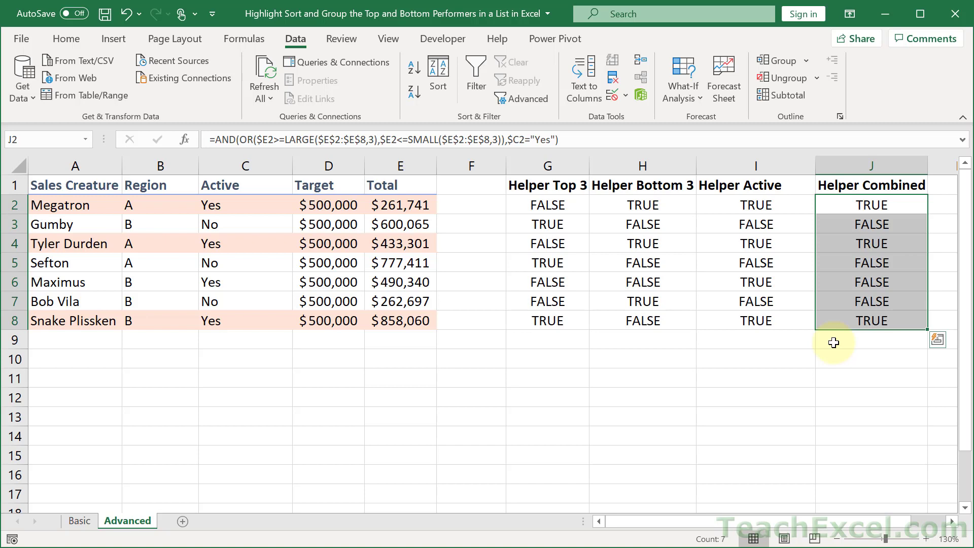
pyautogui.click(548, 204)
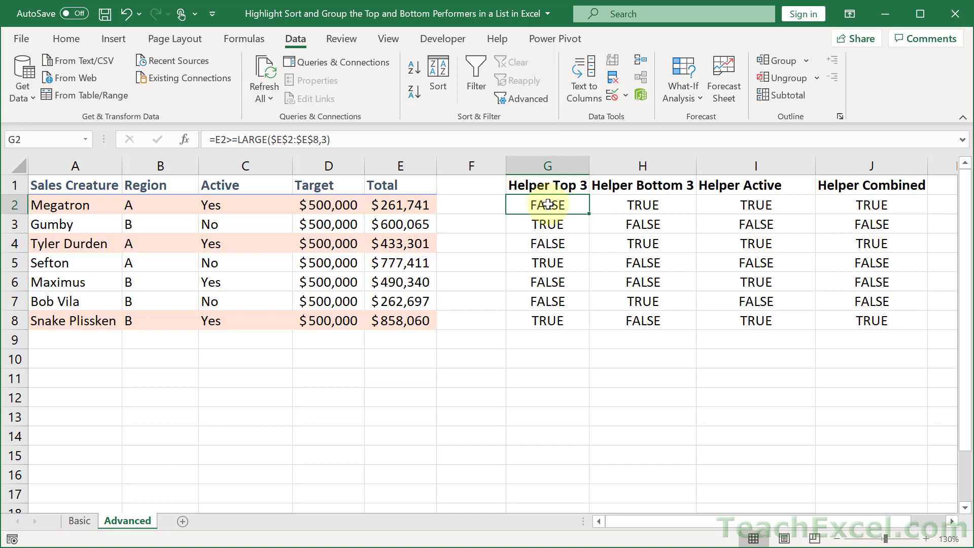
pyautogui.press('Delete')
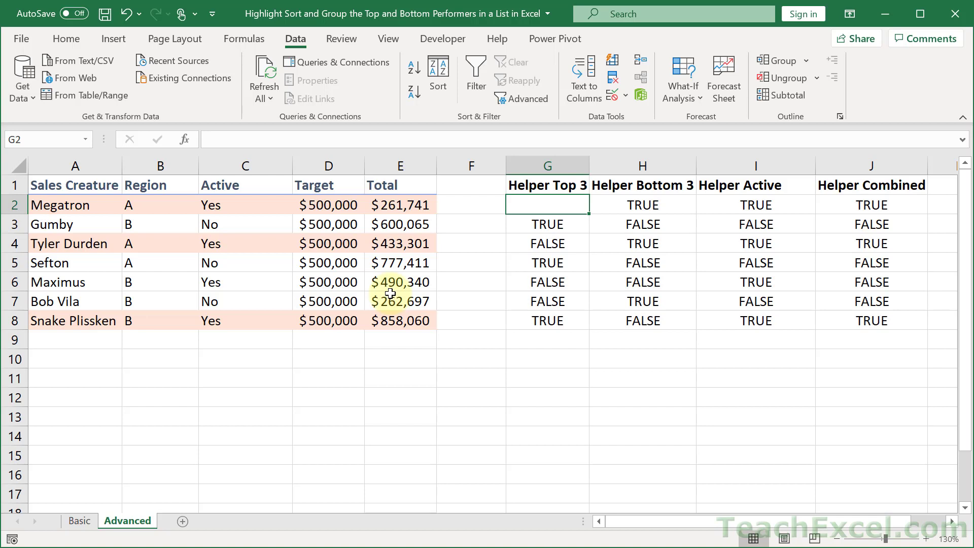
# - Enter =E2>=LARGE(E2:E8,3) in G2 and fill the formula down the Helper Top 3 column to G8
pyautogui.write('=')
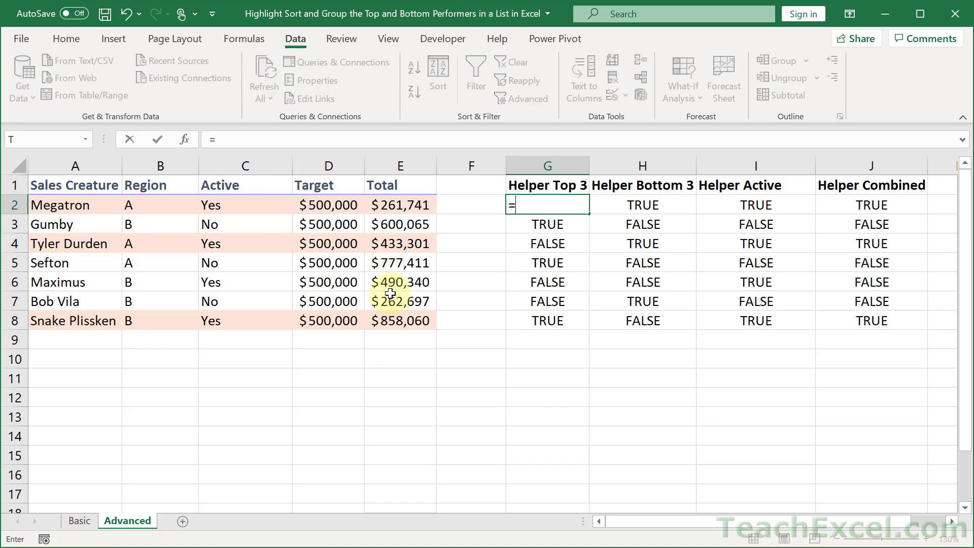
pyautogui.click(392, 203)
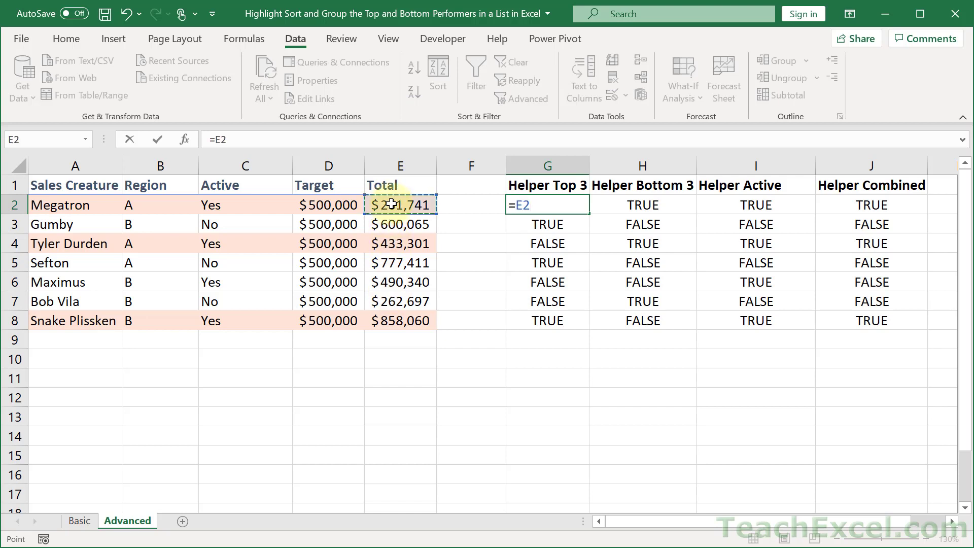
pyautogui.write('>=large')
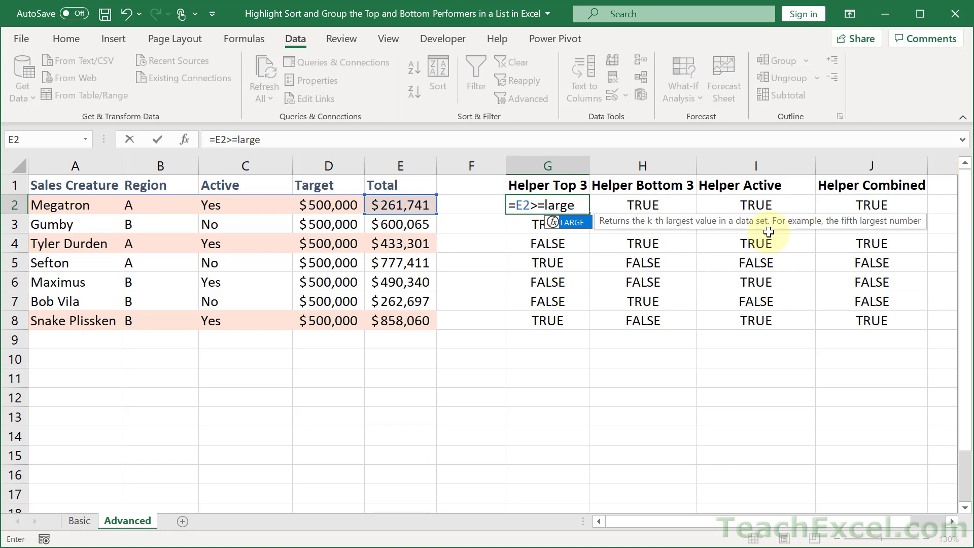
pyautogui.press('Tab')
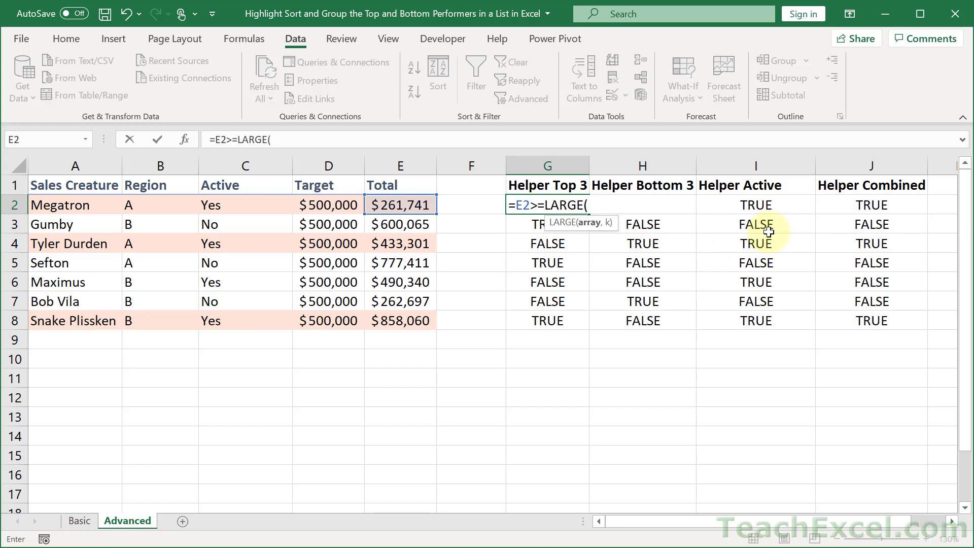
pyautogui.moveTo(399, 205); pyautogui.dragTo(401, 319)
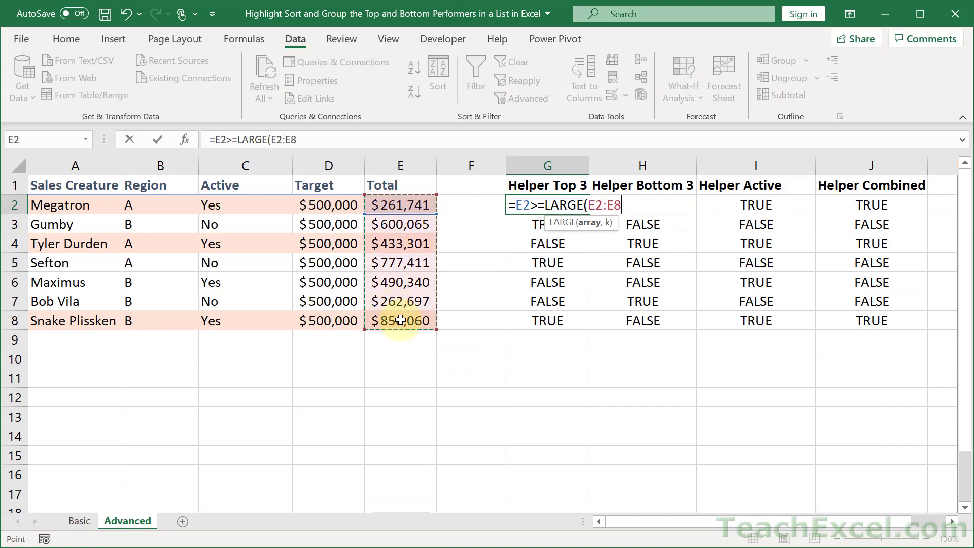
pyautogui.write(',3')
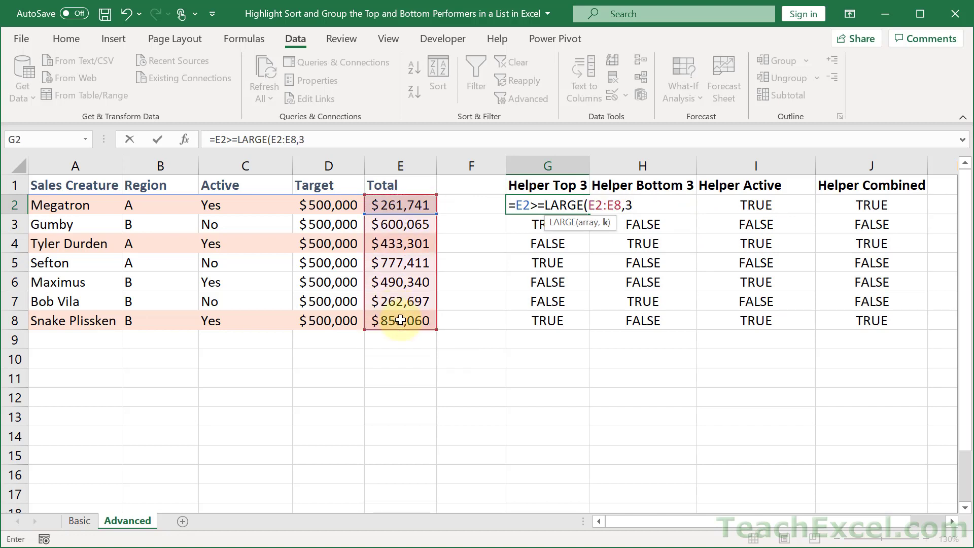
pyautogui.write(')')
pyautogui.moveTo(544, 204); pyautogui.dragTo(644, 201)
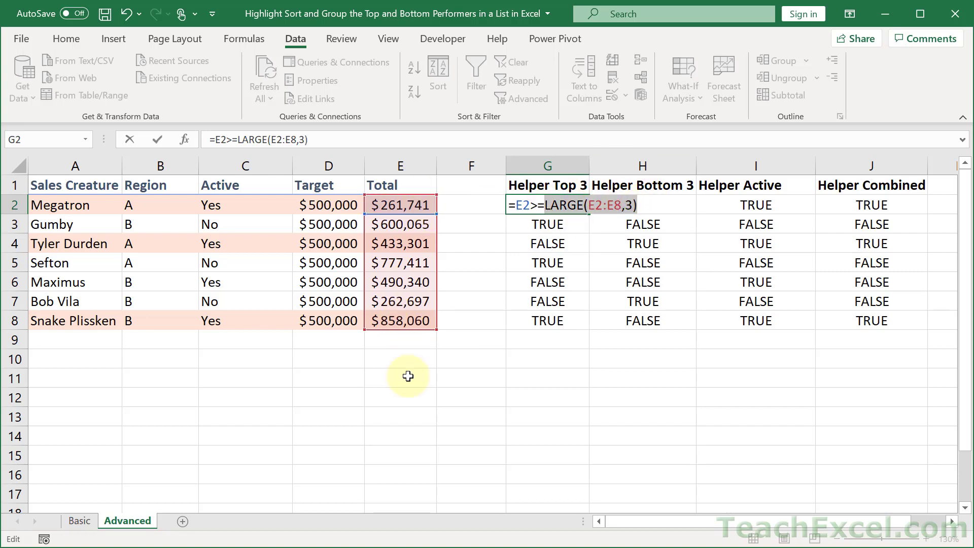
pyautogui.doubleClick(525, 203)
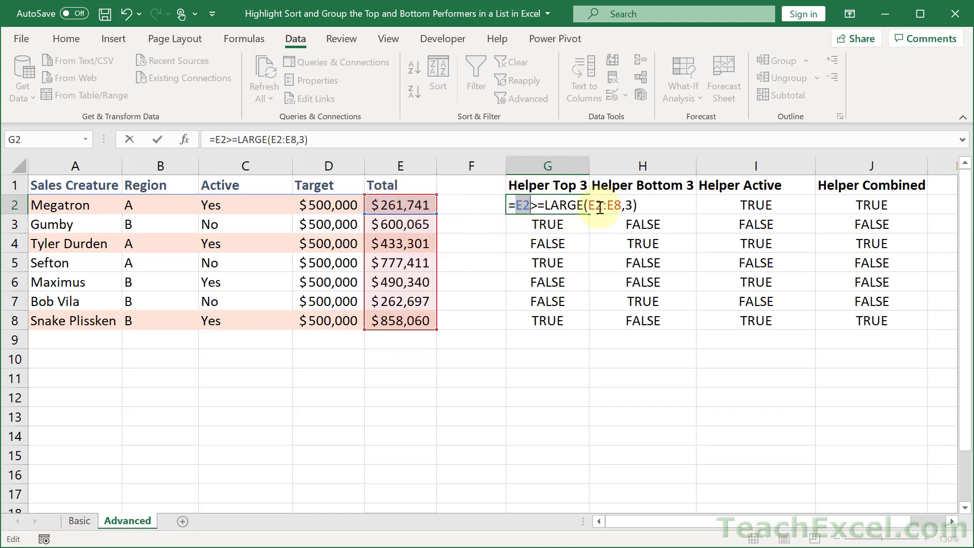
pyautogui.hotkey('ctrl', 'Return')
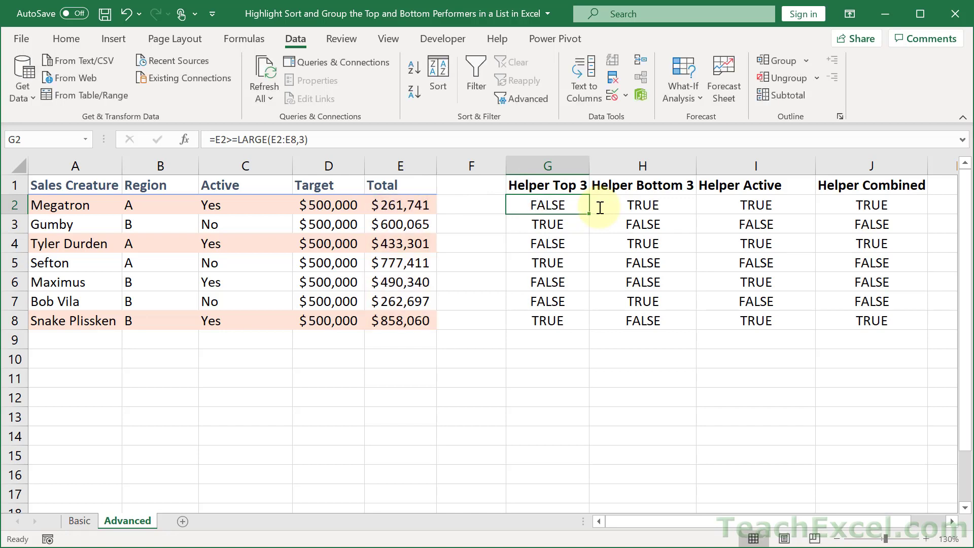
pyautogui.doubleClick(590, 215)
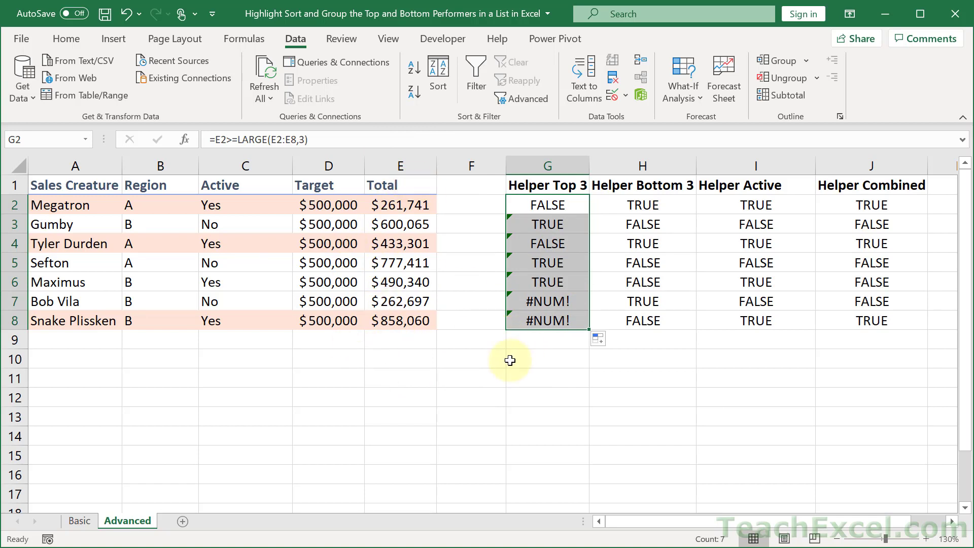
# - Make the LARGE range in G2 absolute as $E$2:$E$8, refill the formula down to G8, and check the copied formulas
pyautogui.doubleClick(553, 207)
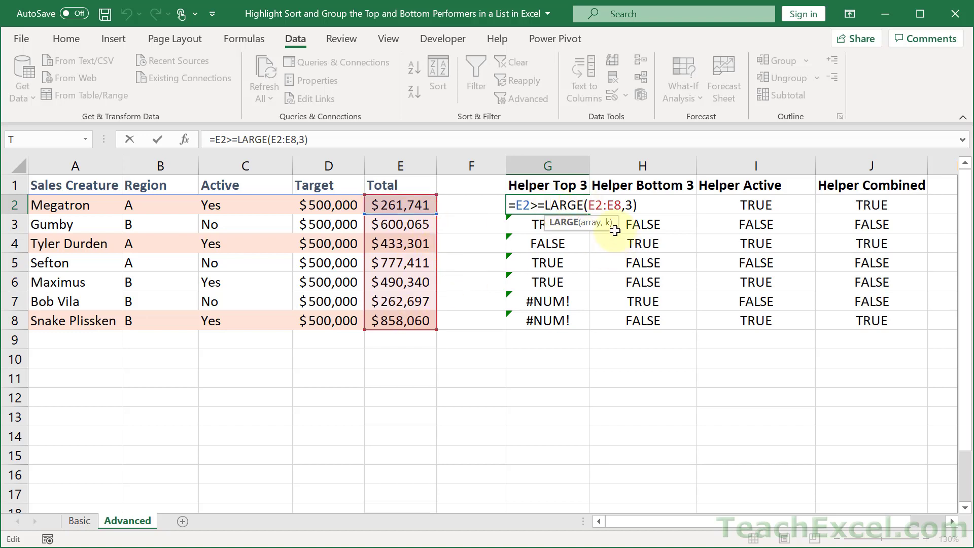
pyautogui.moveTo(589, 199); pyautogui.dragTo(623, 202)
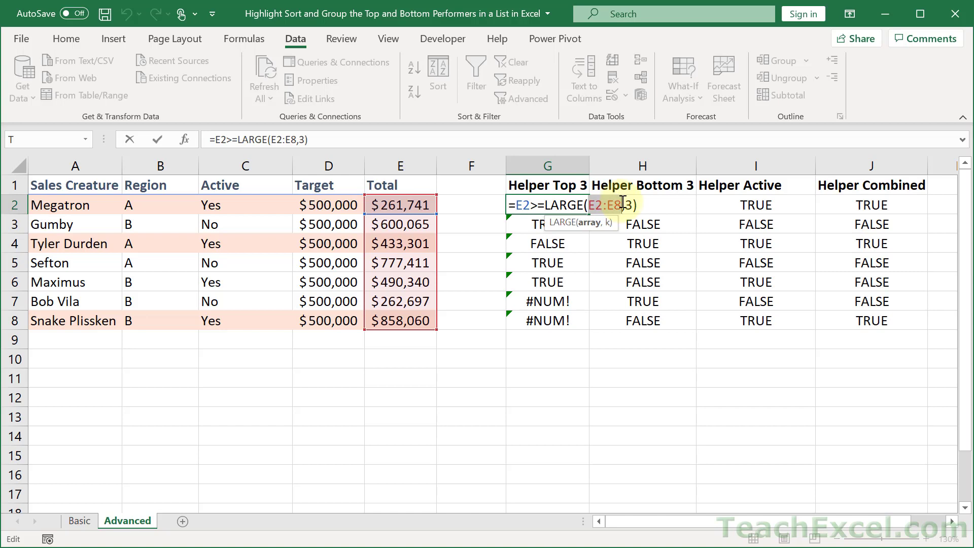
pyautogui.press('F4')
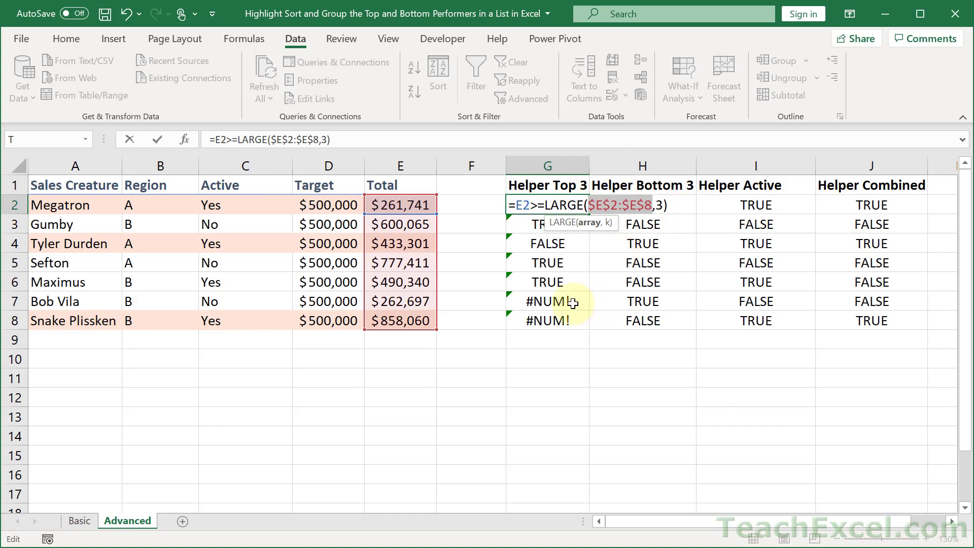
pyautogui.click(523, 207)
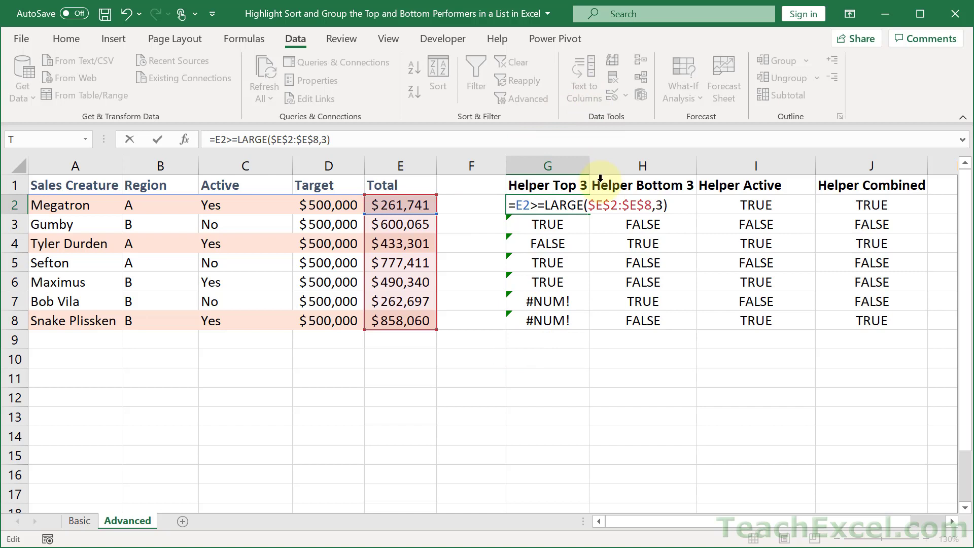
pyautogui.hotkey('ctrl', 'Return')
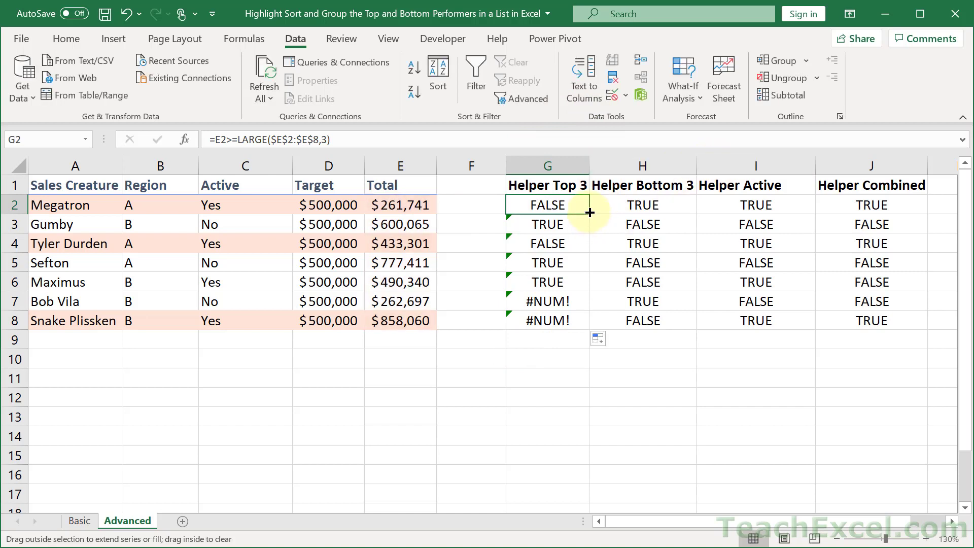
pyautogui.doubleClick(590, 213)
pyautogui.doubleClick(535, 320)
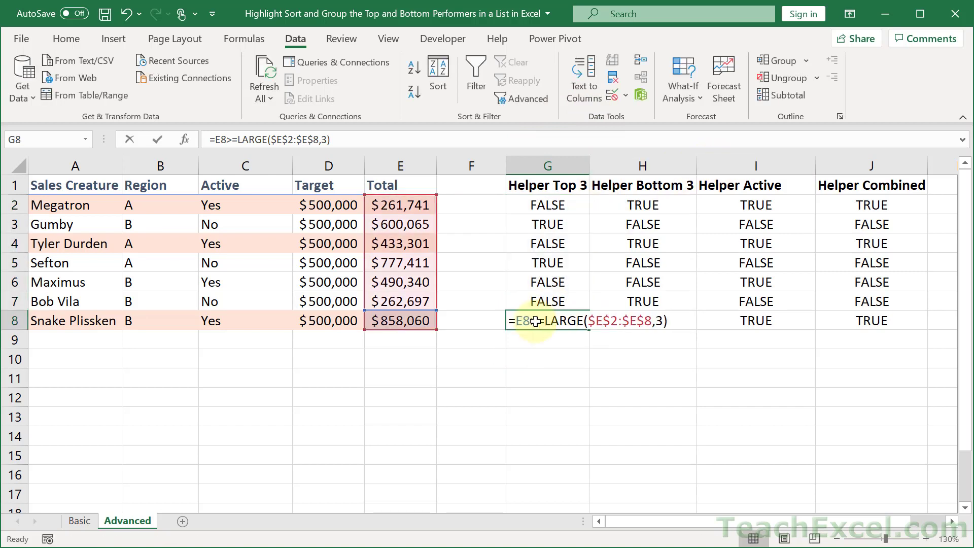
pyautogui.press('Escape')
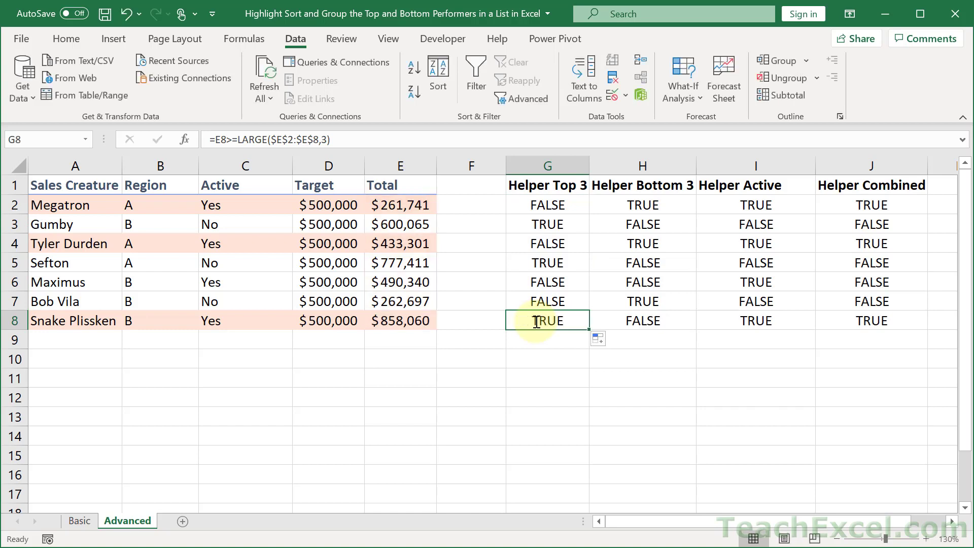
pyautogui.moveTo(539, 223); pyautogui.dragTo(535, 262)
pyautogui.click(535, 261)
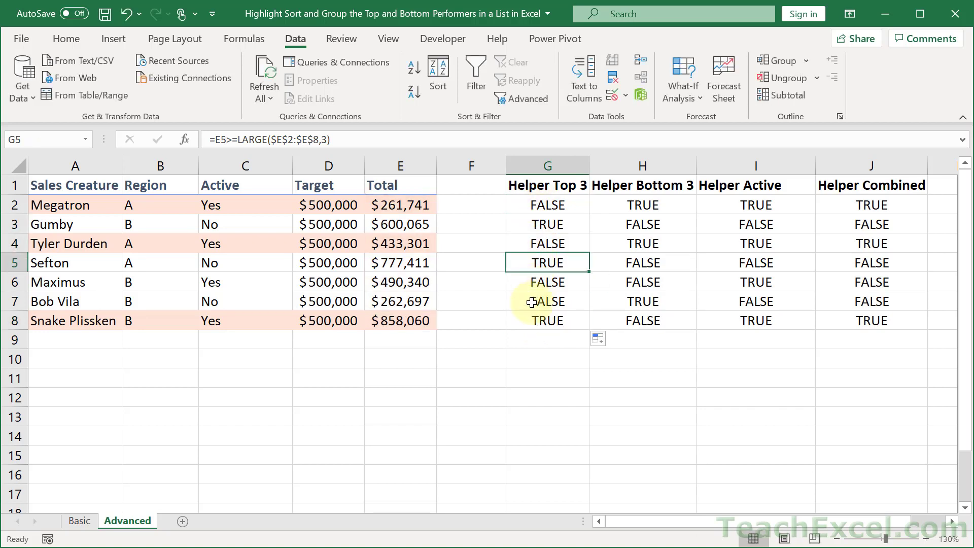
pyautogui.click(527, 322)
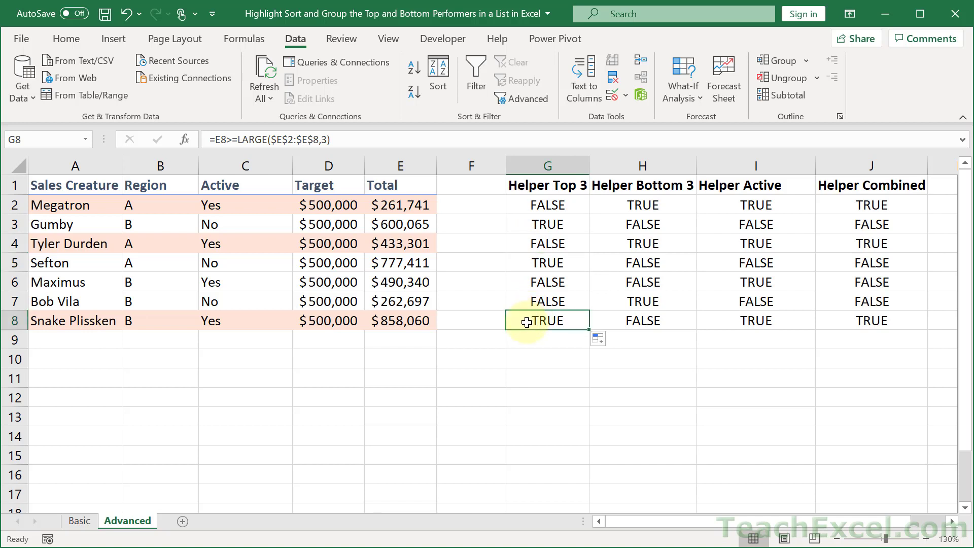
# - Replace the Helper Bottom 3 formula in H2 with =E2<=SMALL($E$2:$E$8,3) and fill it down to H8
pyautogui.click(619, 201)
pyautogui.press('Delete')
pyautogui.write('=')
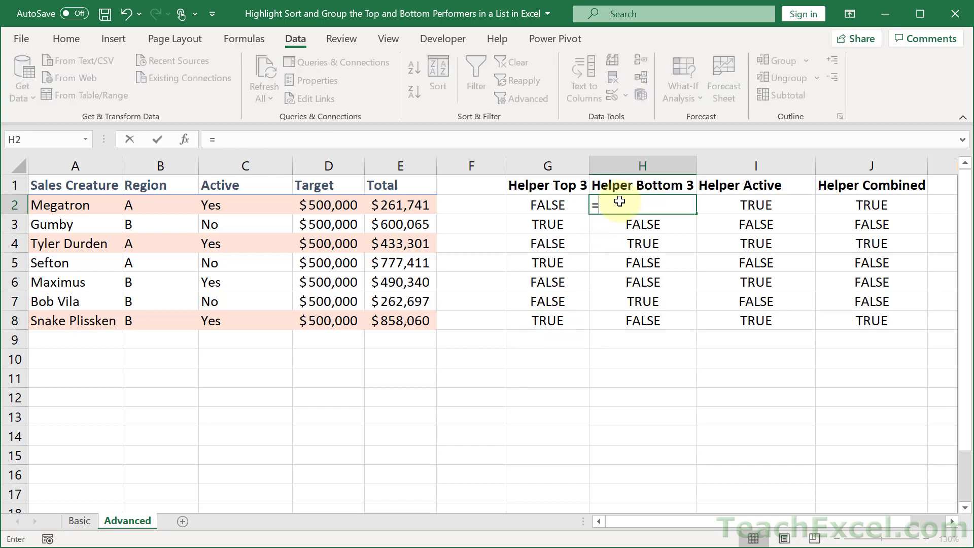
pyautogui.click(382, 201)
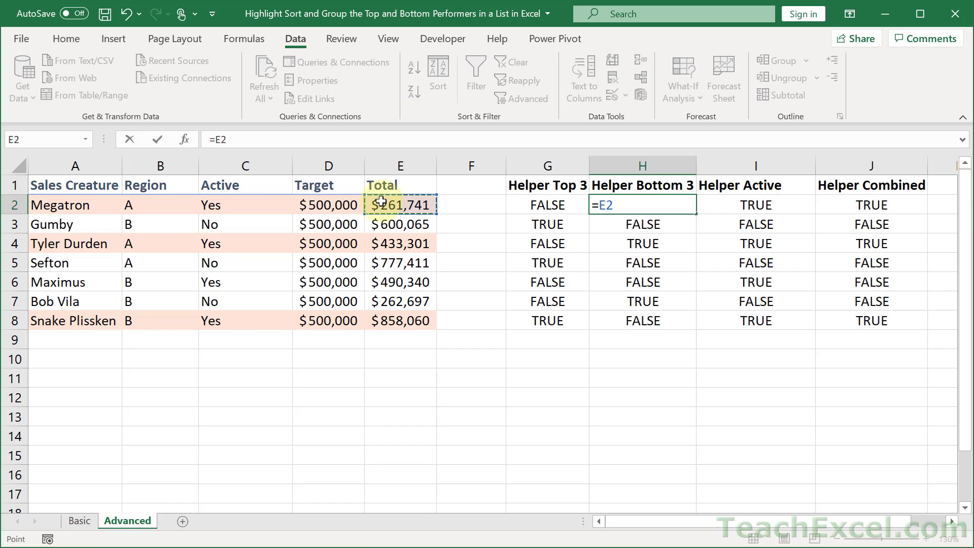
pyautogui.write('<=smal')
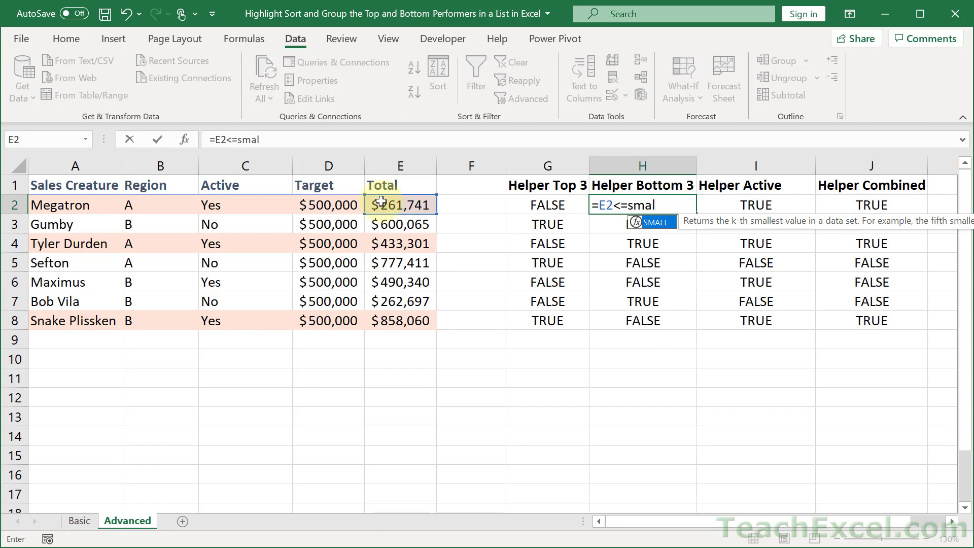
pyautogui.press('Tab')
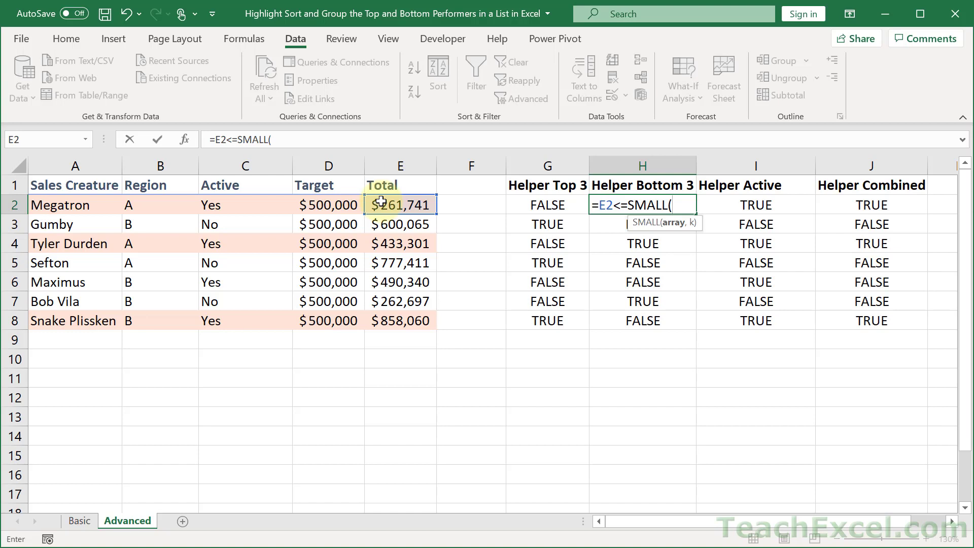
pyautogui.moveTo(381, 201); pyautogui.dragTo(398, 326)
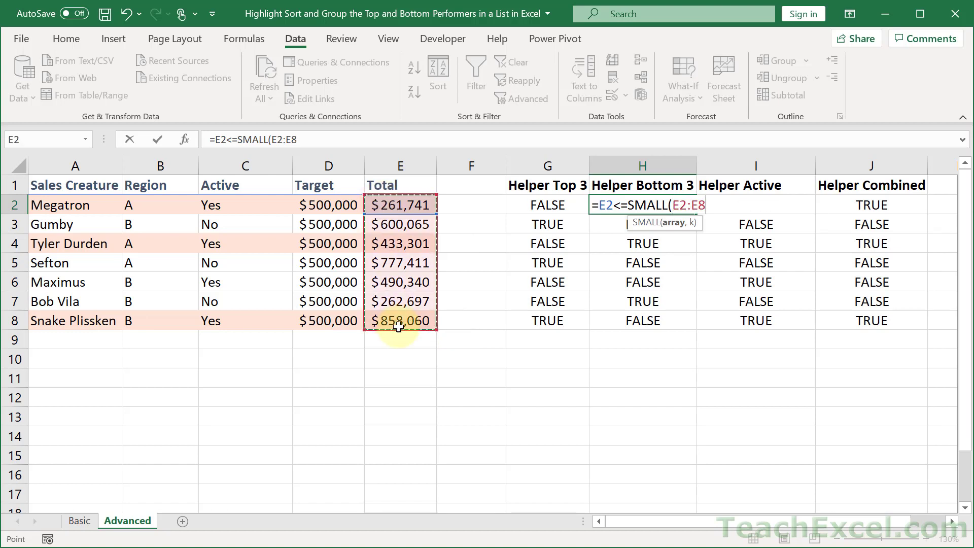
pyautogui.press('F4')
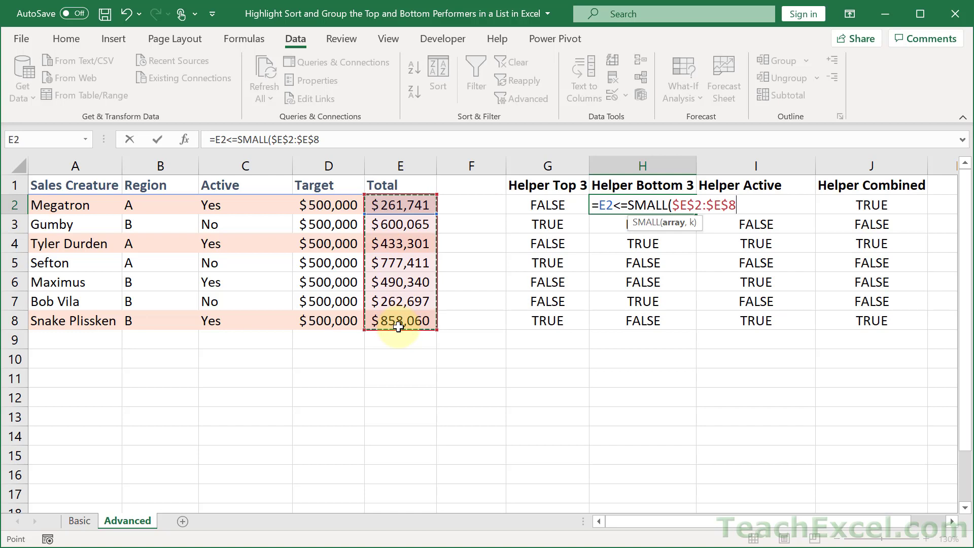
pyautogui.write(',')
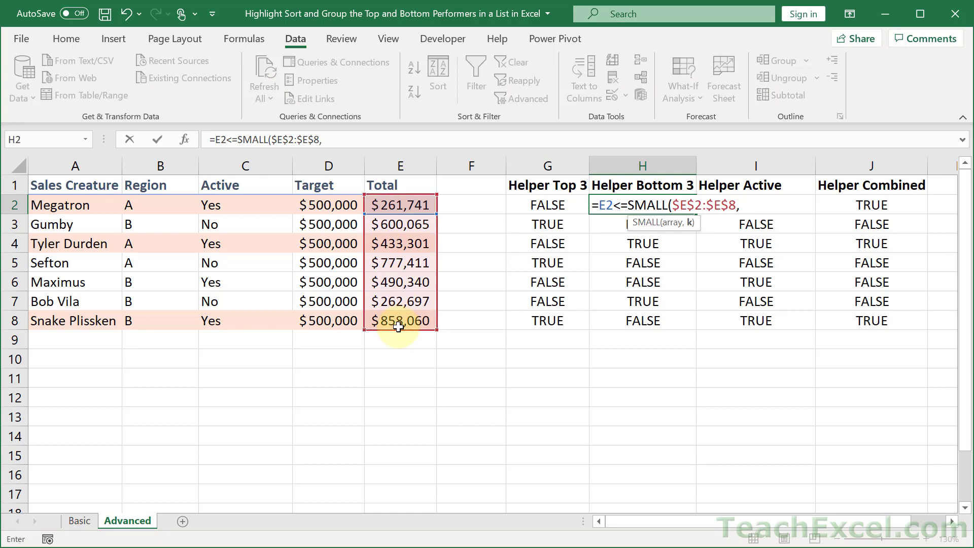
pyautogui.write('3)')
pyautogui.hotkey('ctrl', 'Return')
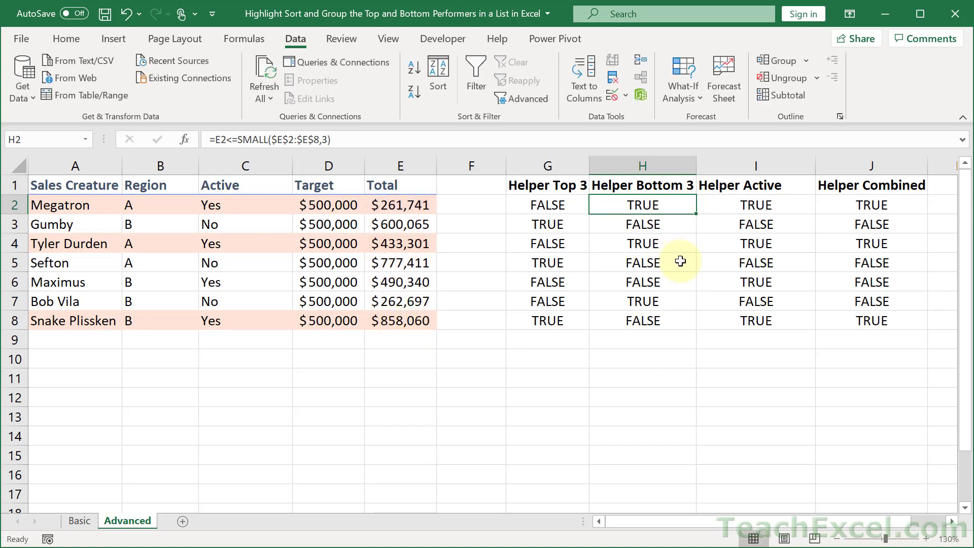
pyautogui.doubleClick(697, 213)
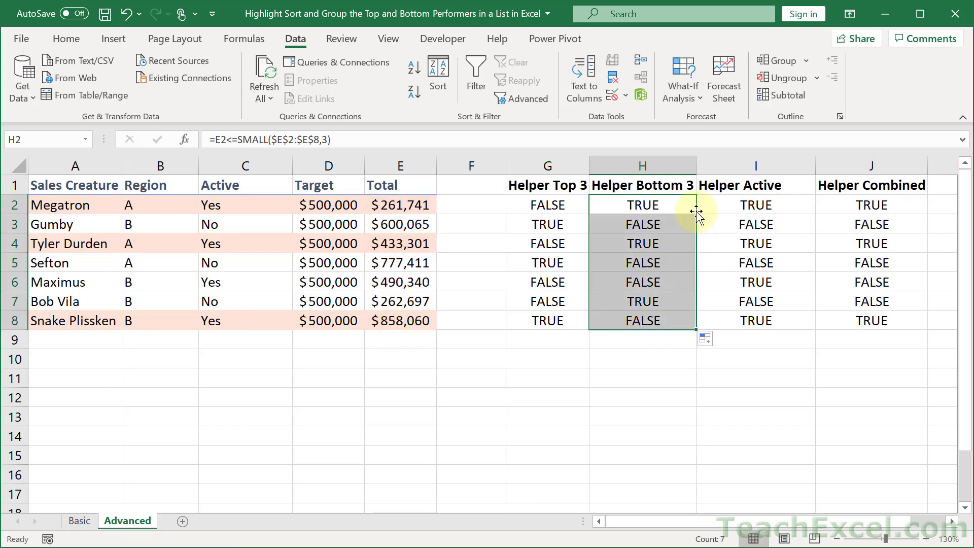
pyautogui.click(576, 202)
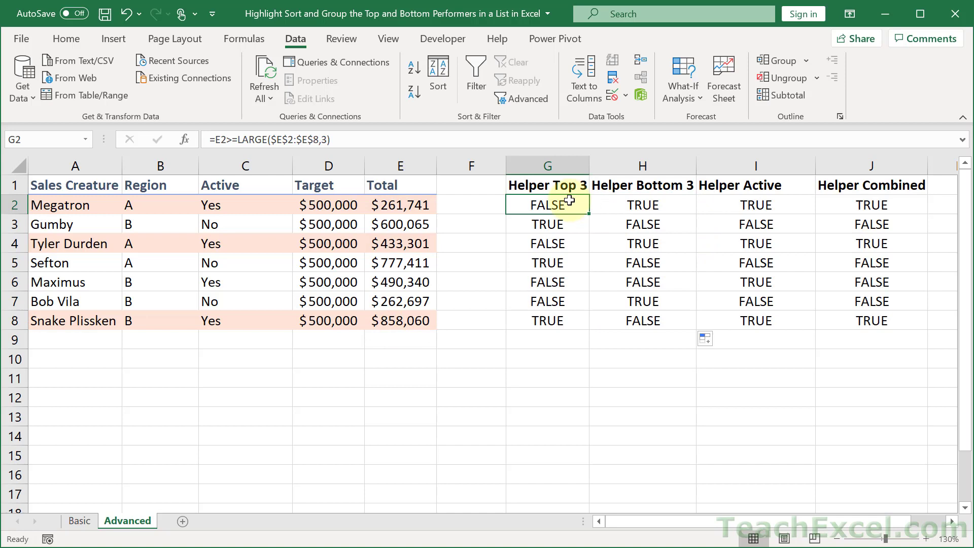
pyautogui.click(632, 202)
pyautogui.click(567, 203)
pyautogui.click(614, 204)
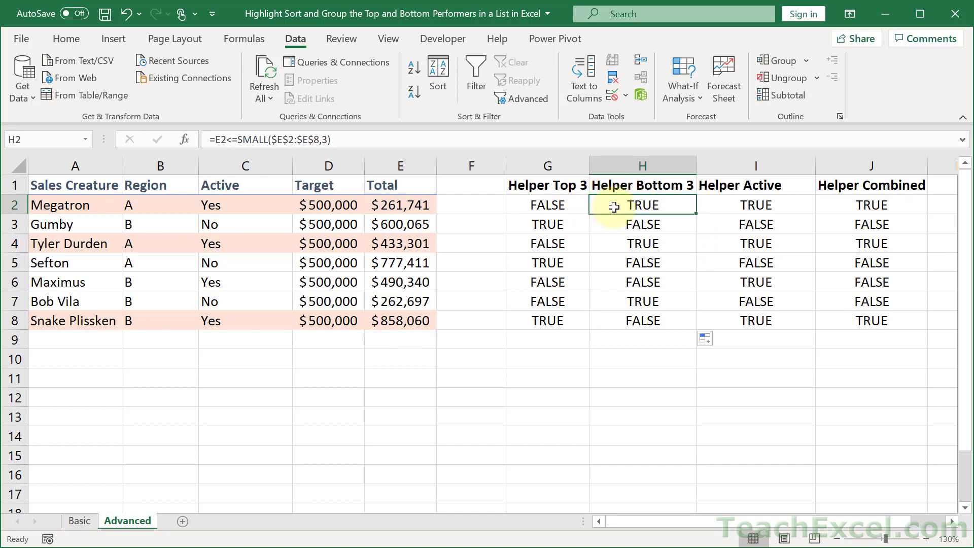
# - Replace the Helper Active formula in I2 with =C2="Yes" and fill it down to I8
pyautogui.click(717, 198)
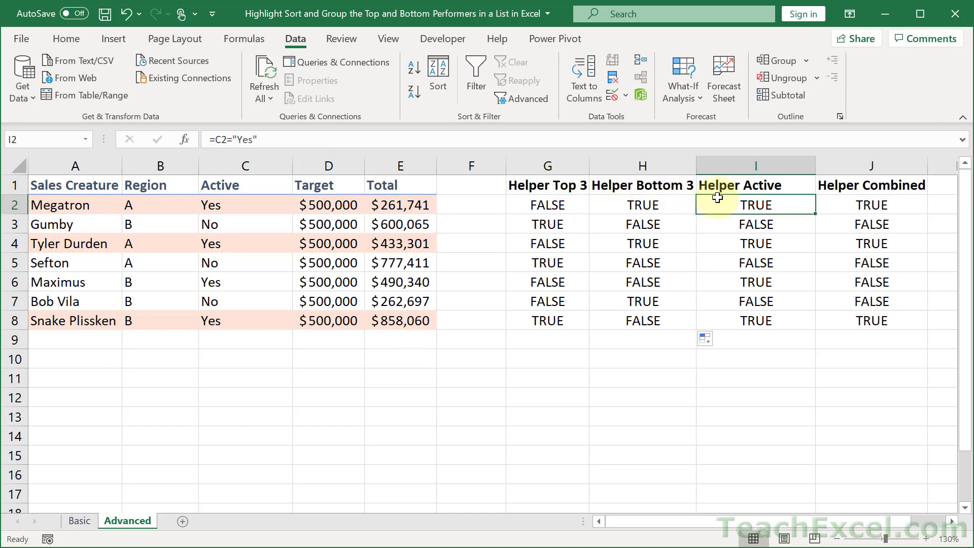
pyautogui.press('Delete')
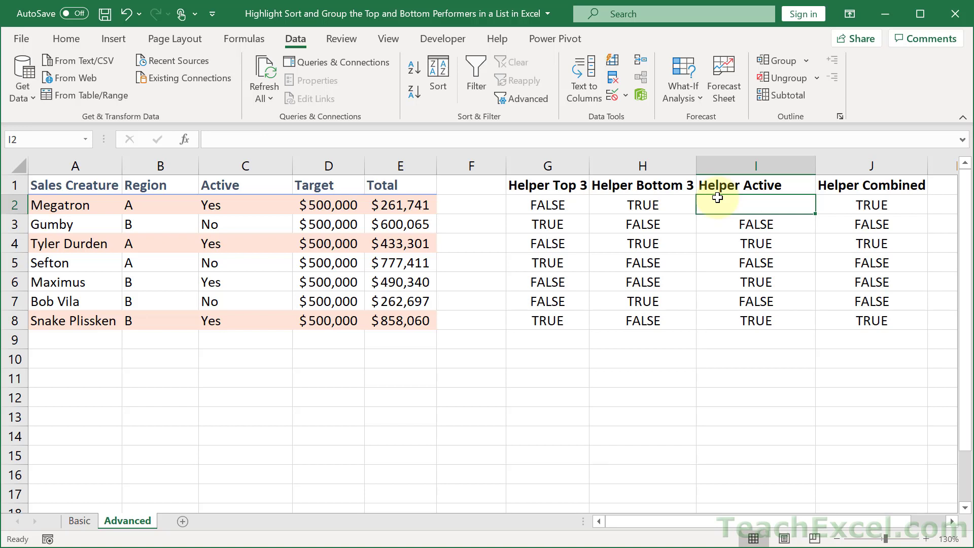
pyautogui.write('=')
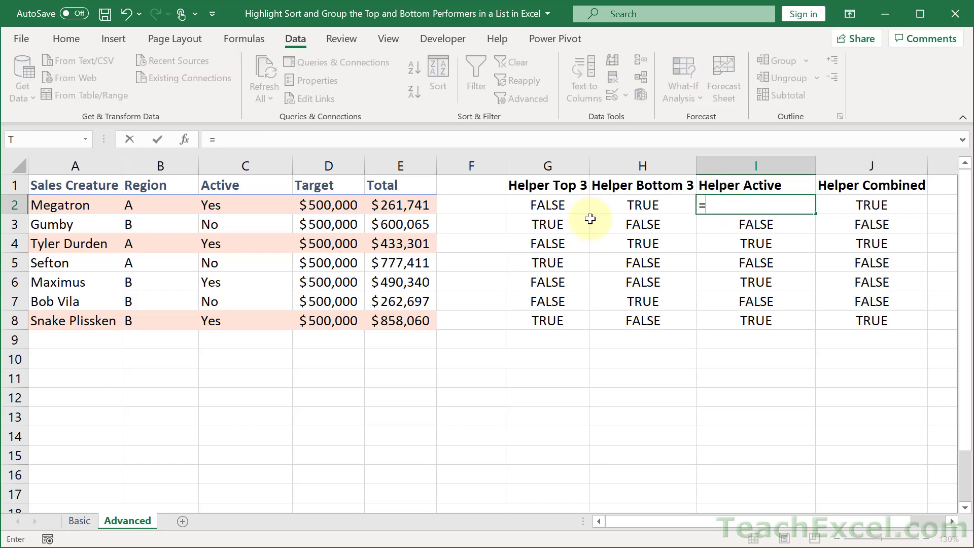
pyautogui.click(234, 205)
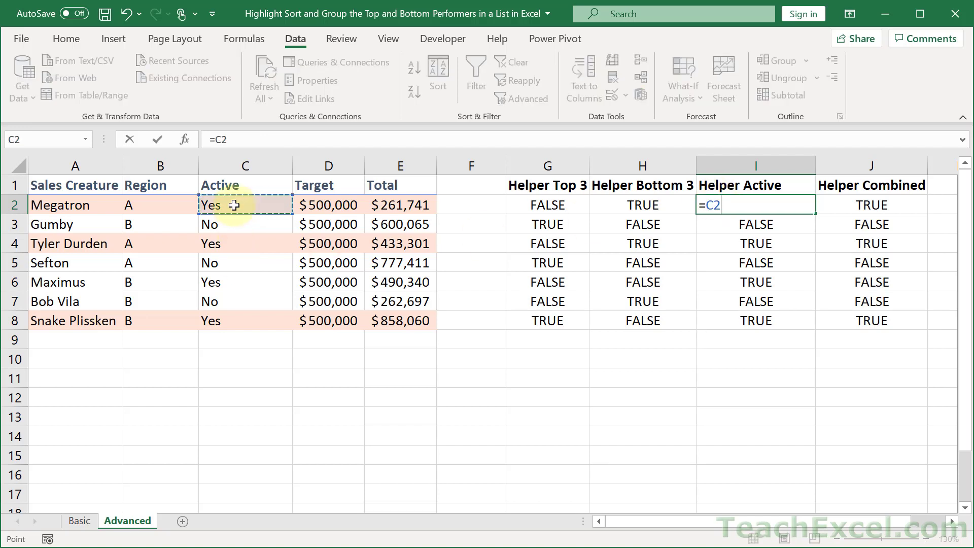
pyautogui.write('="Yes"')
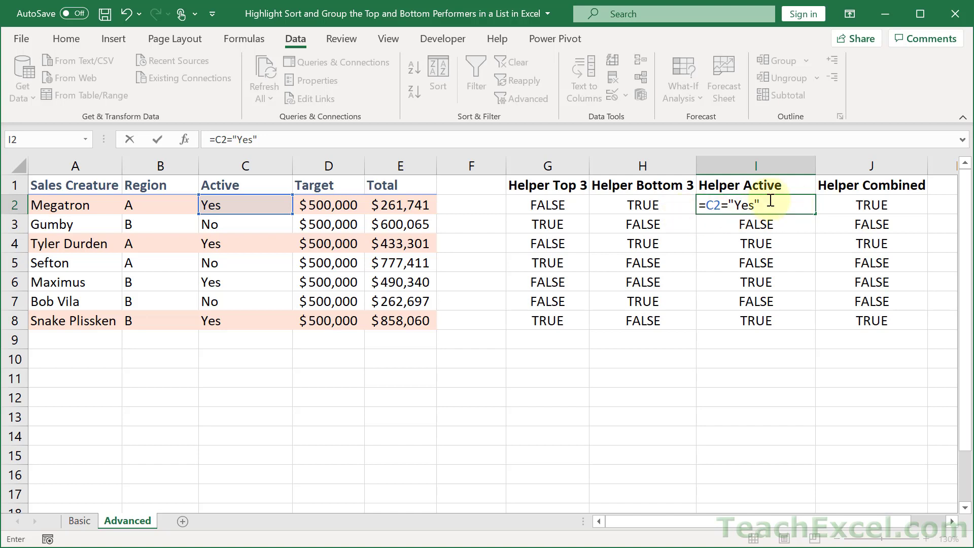
pyautogui.hotkey('ctrl', 'Return')
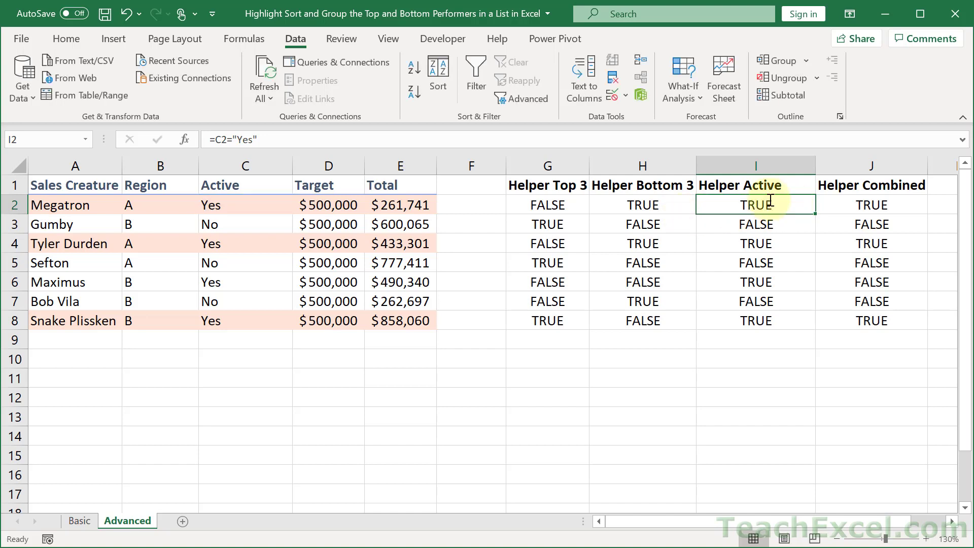
pyautogui.doubleClick(815, 213)
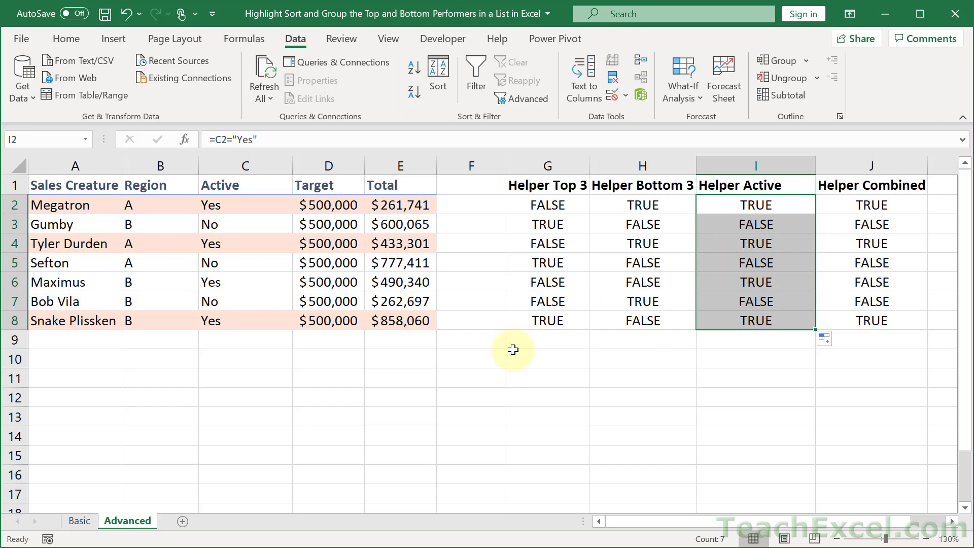
pyautogui.click(541, 356)
pyautogui.write('=and')
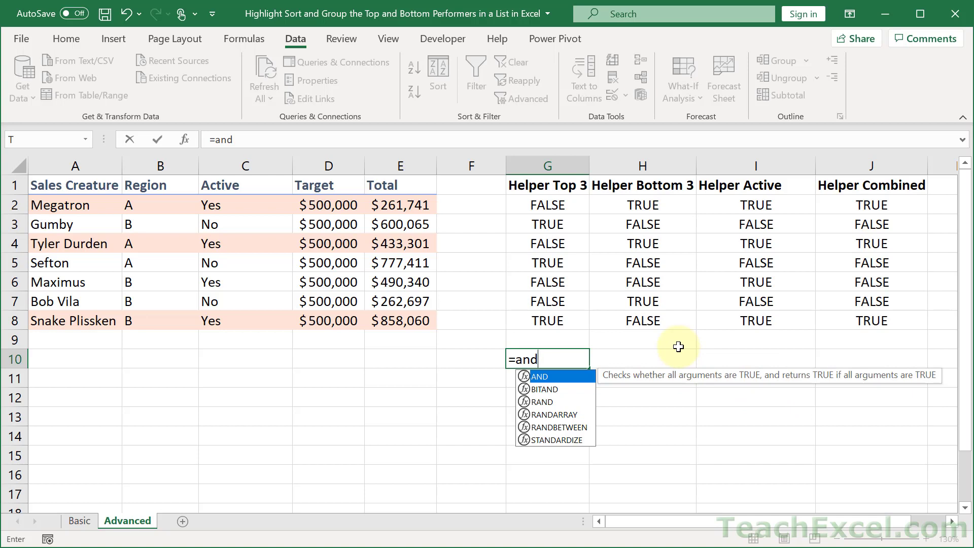
pyautogui.press('BackSpace')
pyautogui.press('BackSpace')
pyautogui.press('BackSpace')
pyautogui.write('or')
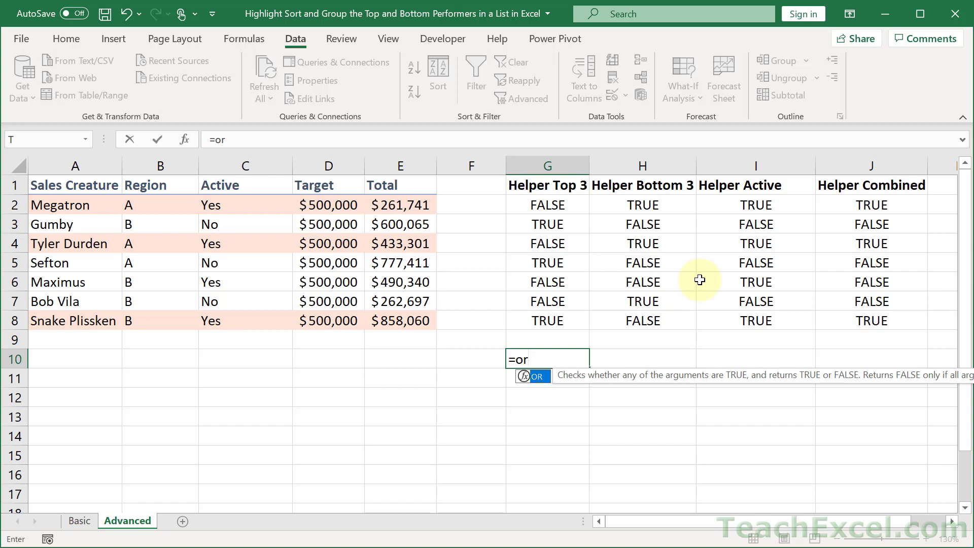
pyautogui.press('Escape')
pyautogui.press('Escape')
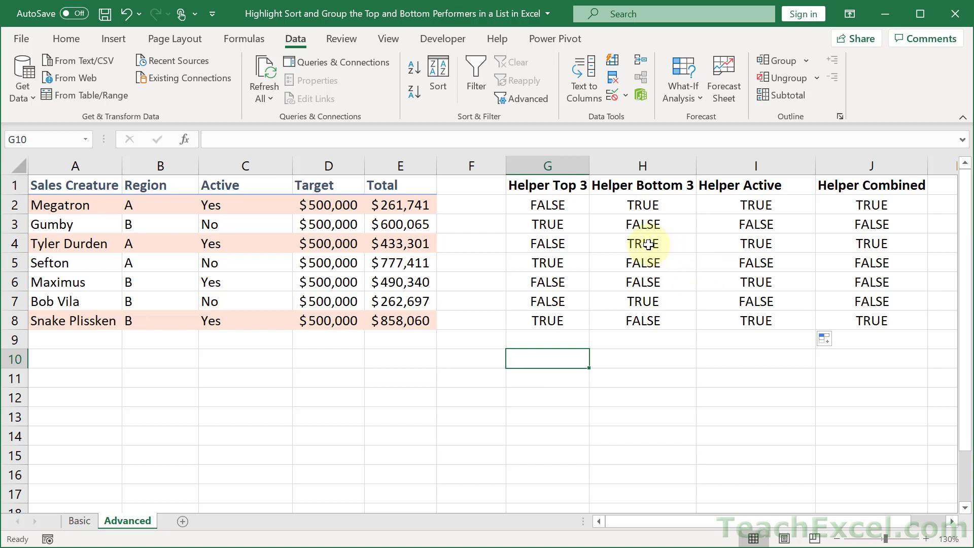
# - Review the row 2 formulas of the Top 3, Bottom 3, Active and Combined helpers, and select empty cell G10
pyautogui.click(555, 205)
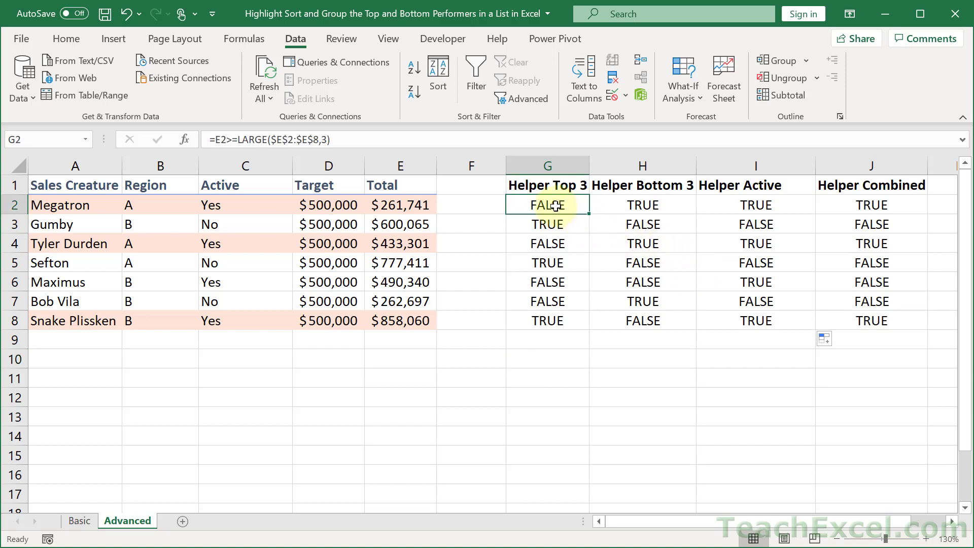
pyautogui.click(634, 210)
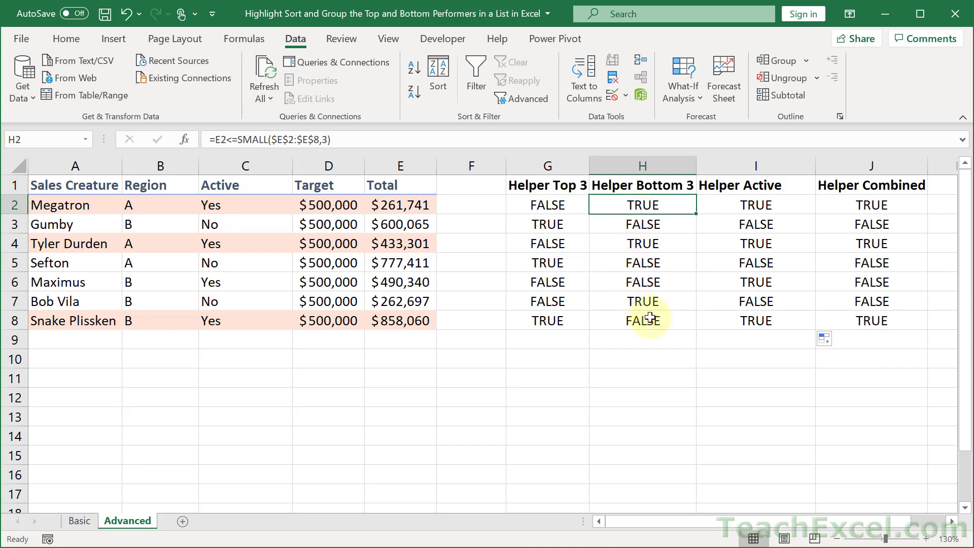
pyautogui.click(764, 203)
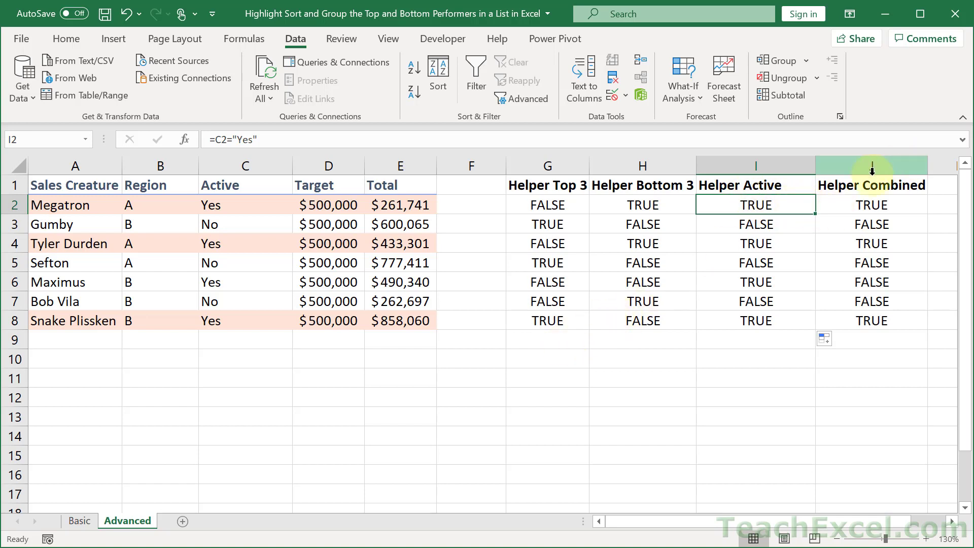
pyautogui.click(849, 203)
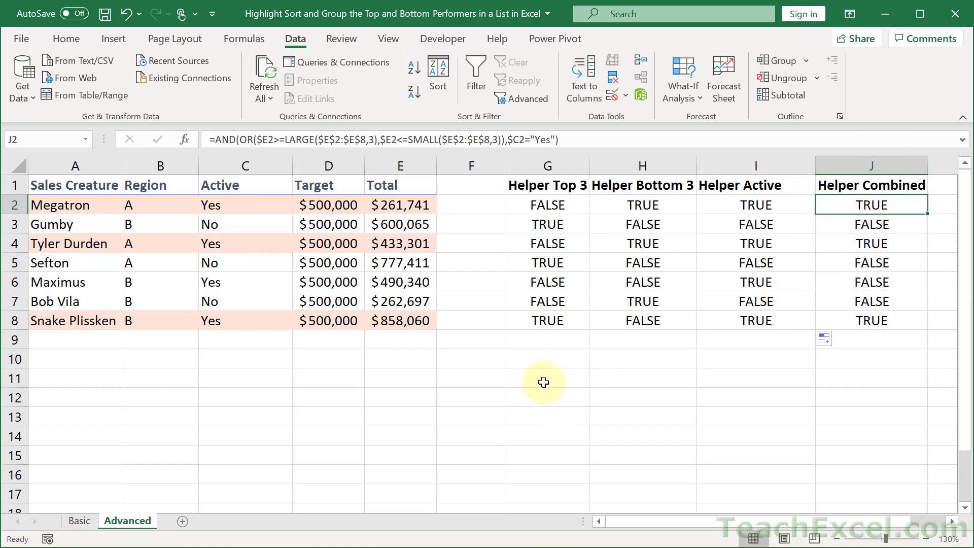
pyautogui.click(537, 363)
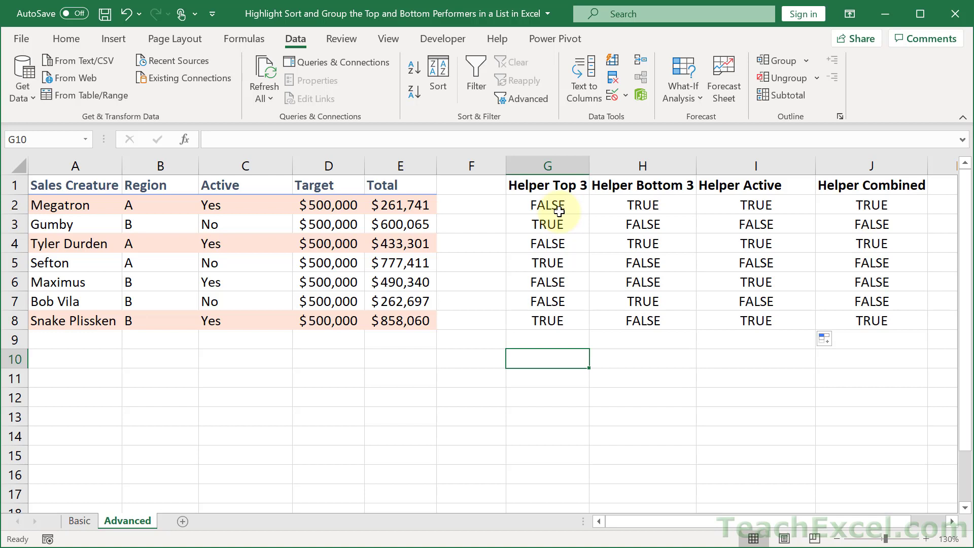
# - Reuse the condition from the Helper Active formula in I2 to enter =AND(C2="Yes") in G10
pyautogui.click(735, 209)
pyautogui.doubleClick(734, 208)
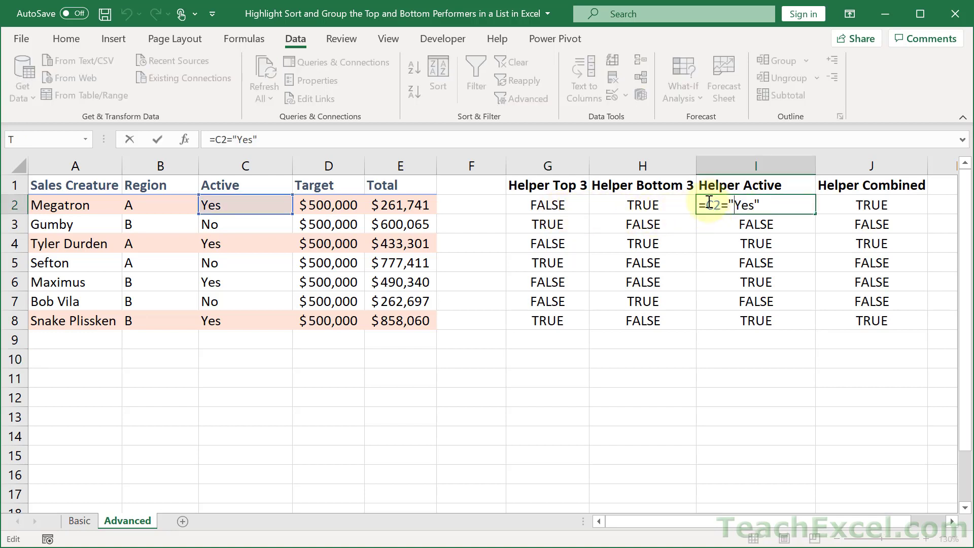
pyautogui.moveTo(708, 205); pyautogui.dragTo(792, 203)
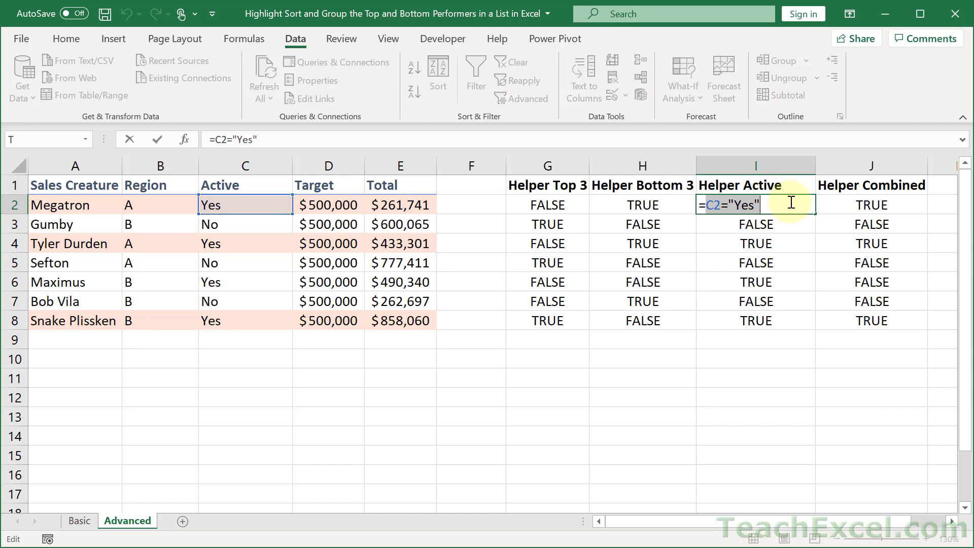
pyautogui.press('Escape')
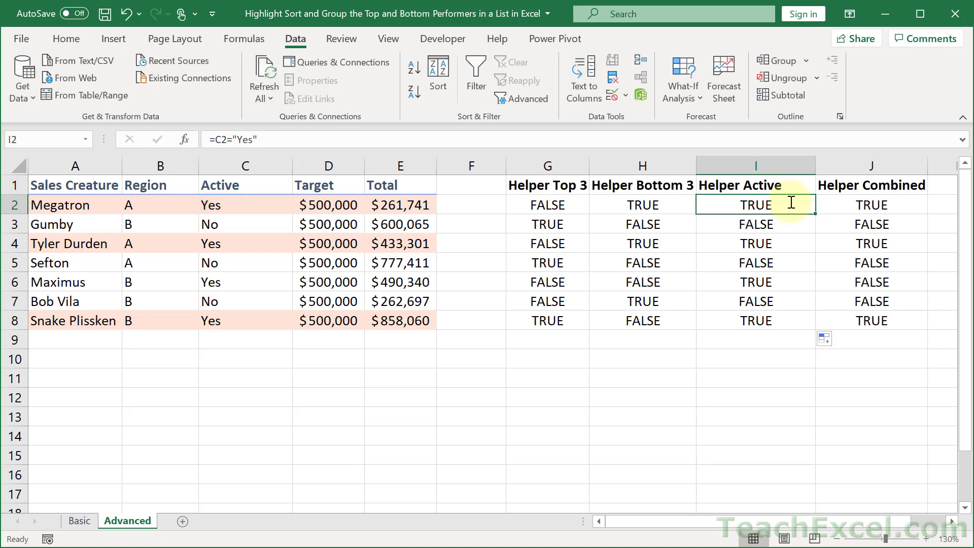
pyautogui.click(549, 361)
pyautogui.write('=')
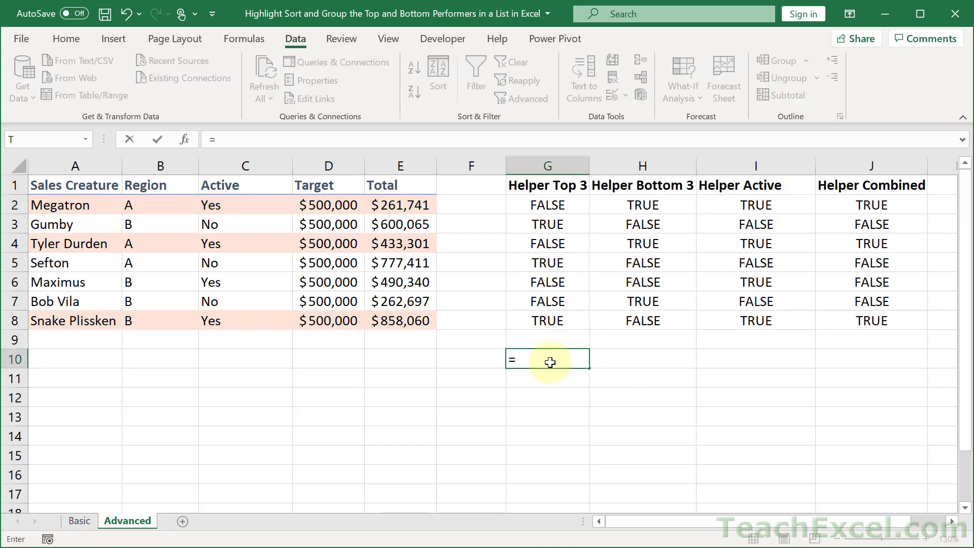
pyautogui.write('and')
pyautogui.press('Tab')
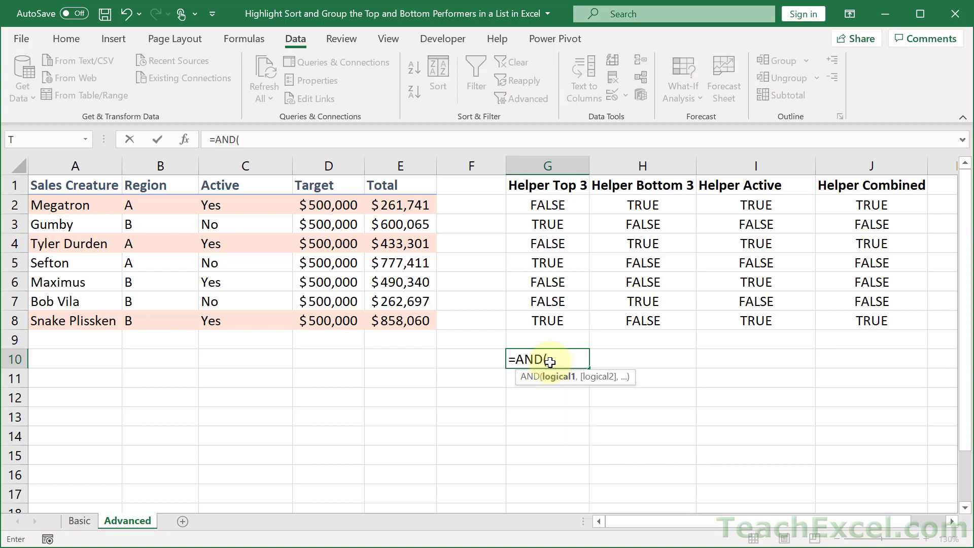
pyautogui.click(228, 205)
pyautogui.write('="Yes"')
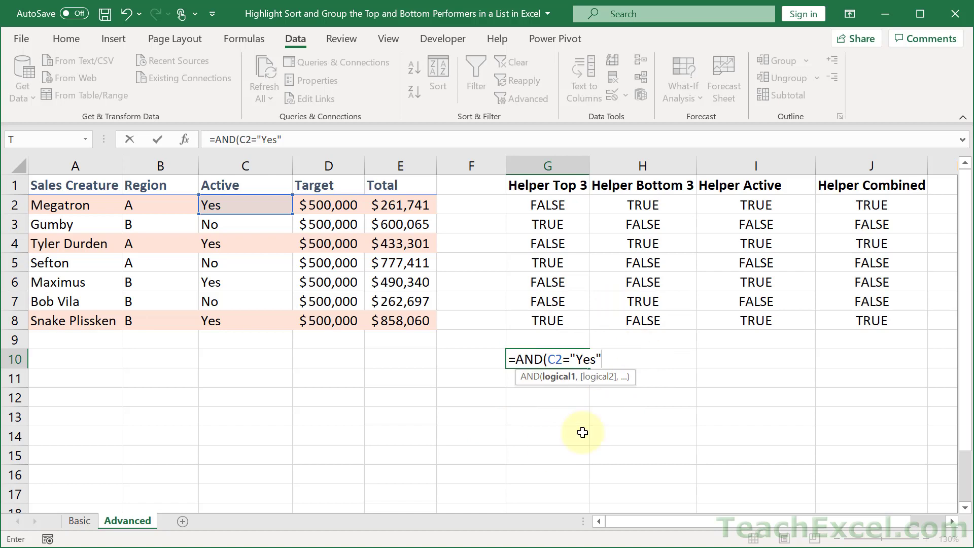
pyautogui.write(')')
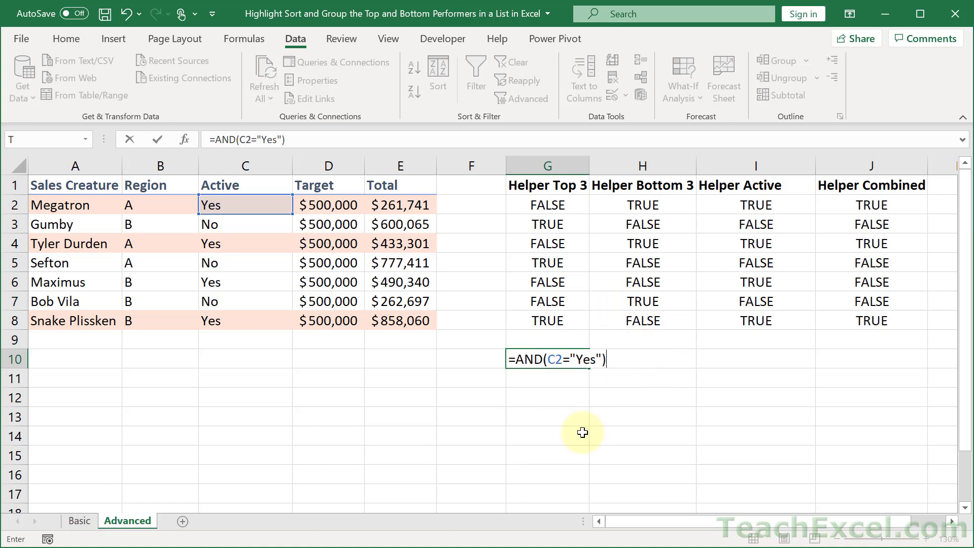
pyautogui.hotkey('ctrl', 'Return')
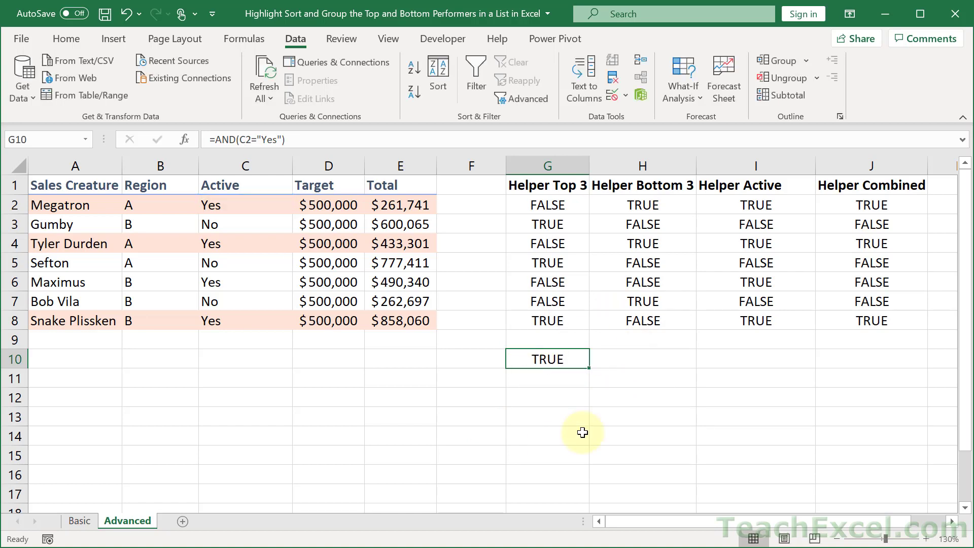
# - Copy the LARGE condition from G2 and nest it in G10 as =AND(C2="Yes",OR(E2>=LARGE($E$2:$E$8,3)))
pyautogui.doubleClick(563, 205)
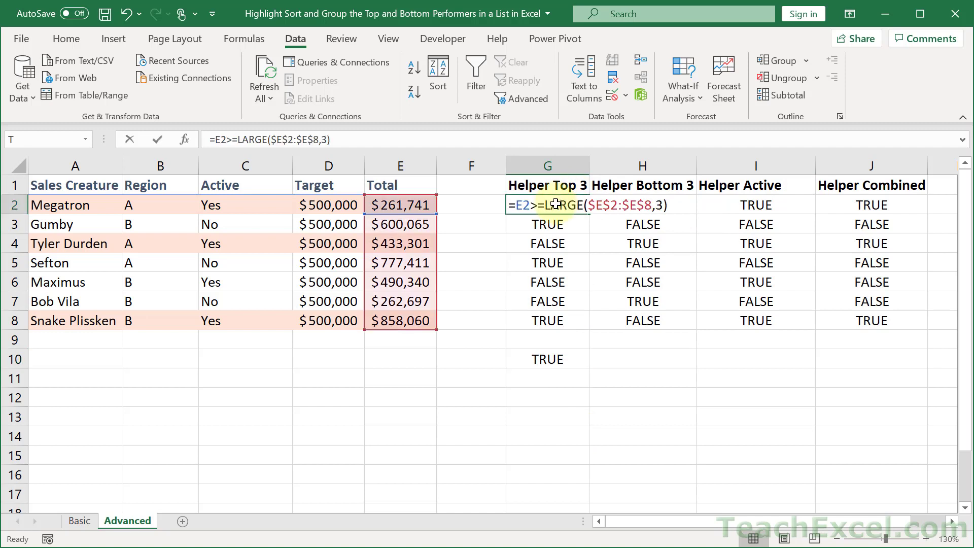
pyautogui.moveTo(520, 202); pyautogui.dragTo(709, 209)
pyautogui.hotkey('ctrl', 'c')
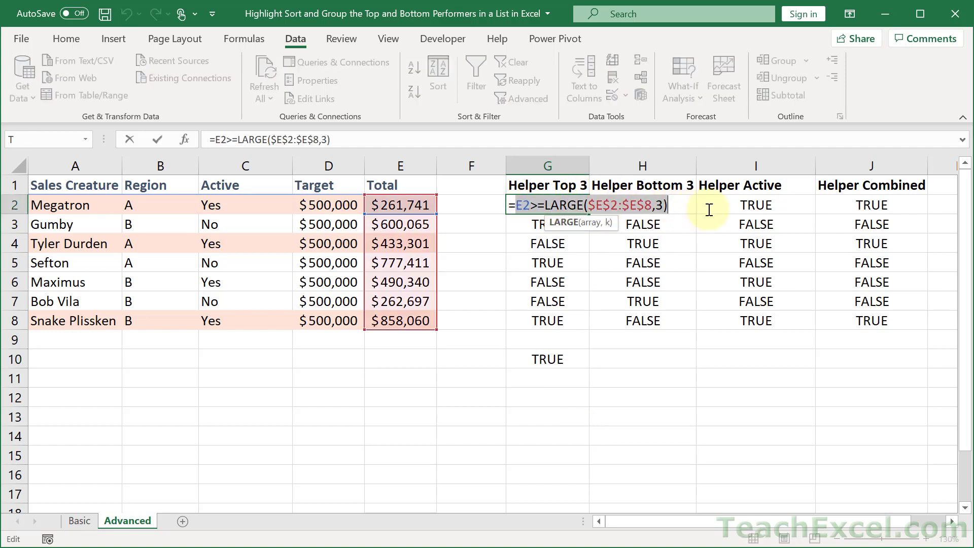
pyautogui.press('Escape')
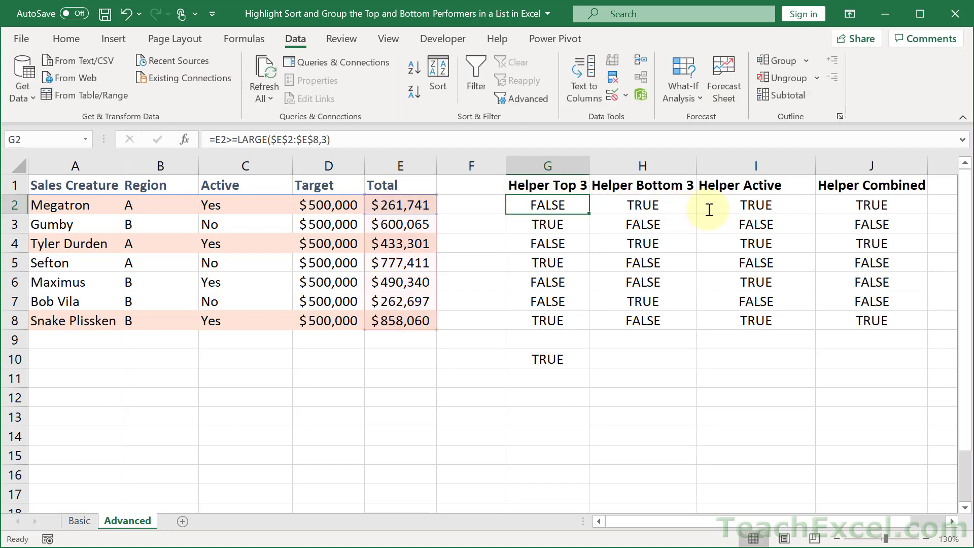
pyautogui.doubleClick(558, 359)
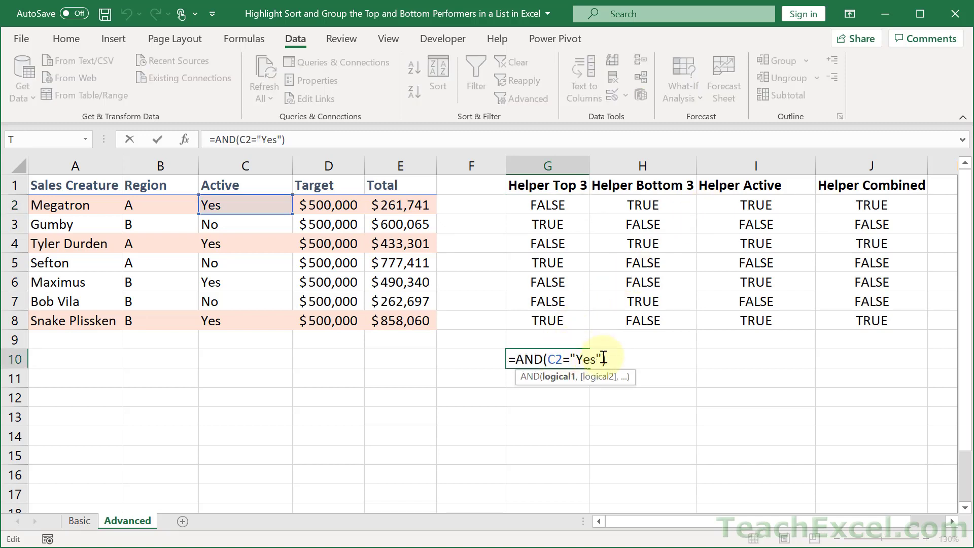
pyautogui.click(604, 359)
pyautogui.write(',')
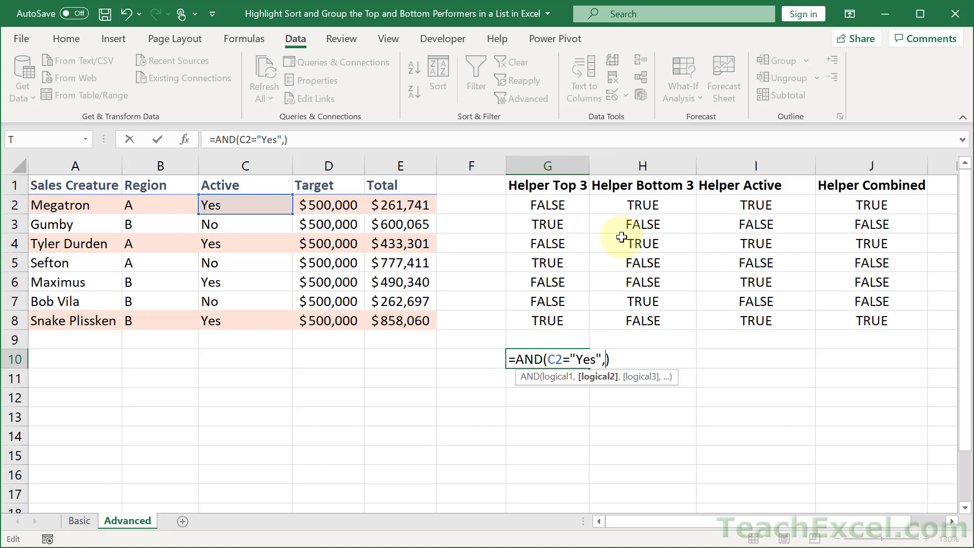
pyautogui.write('or(')
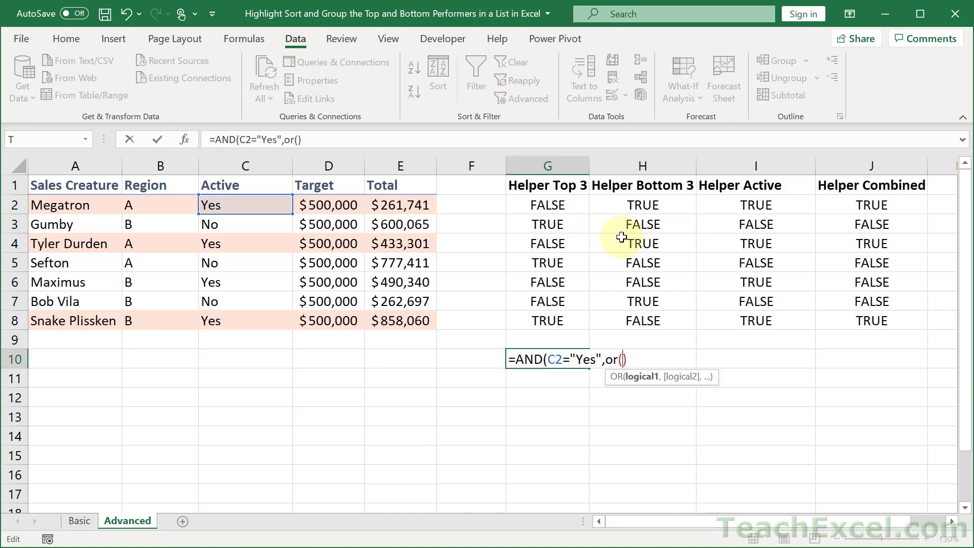
pyautogui.hotkey('ctrl', 'v')
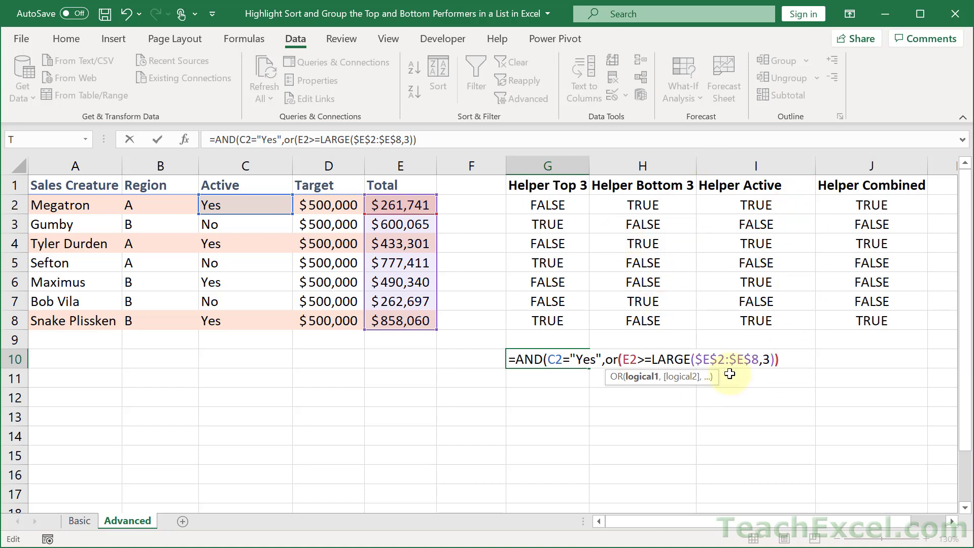
pyautogui.write(')')
pyautogui.hotkey('ctrl', 'Return')
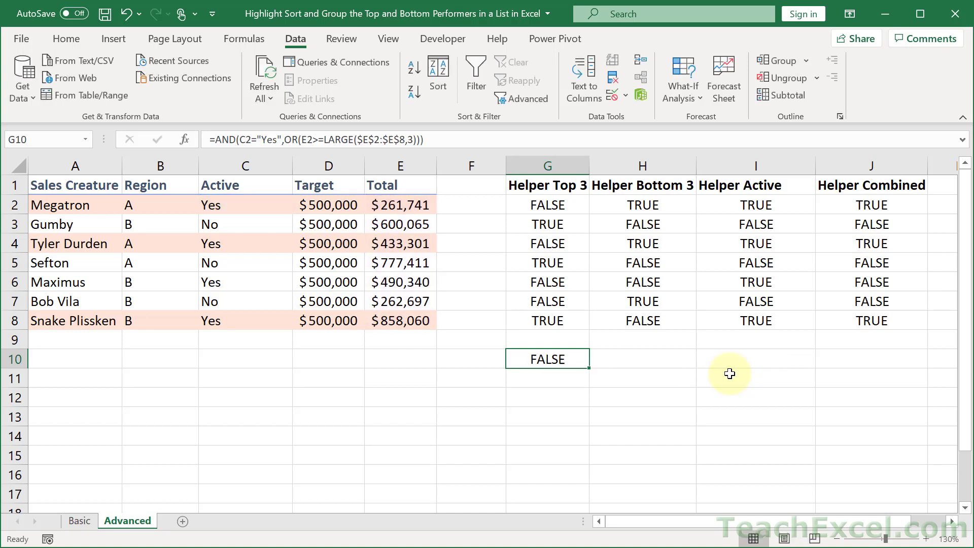
# - Copy the Helper Bottom 3 condition E2<=SMALL($E$2:$E$8,3) from H2 and add it as the second argument of OR in G10
pyautogui.click(647, 204)
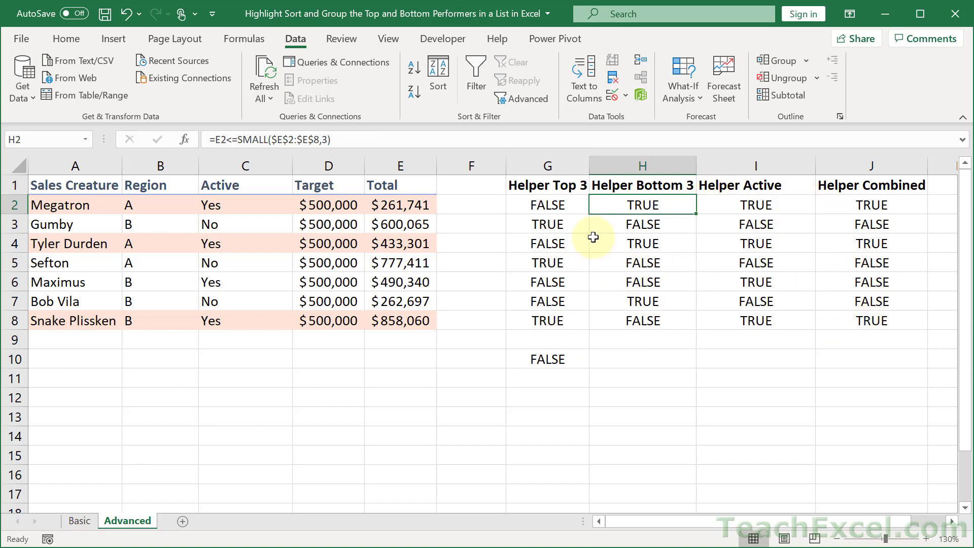
pyautogui.click(550, 223)
pyautogui.click(626, 226)
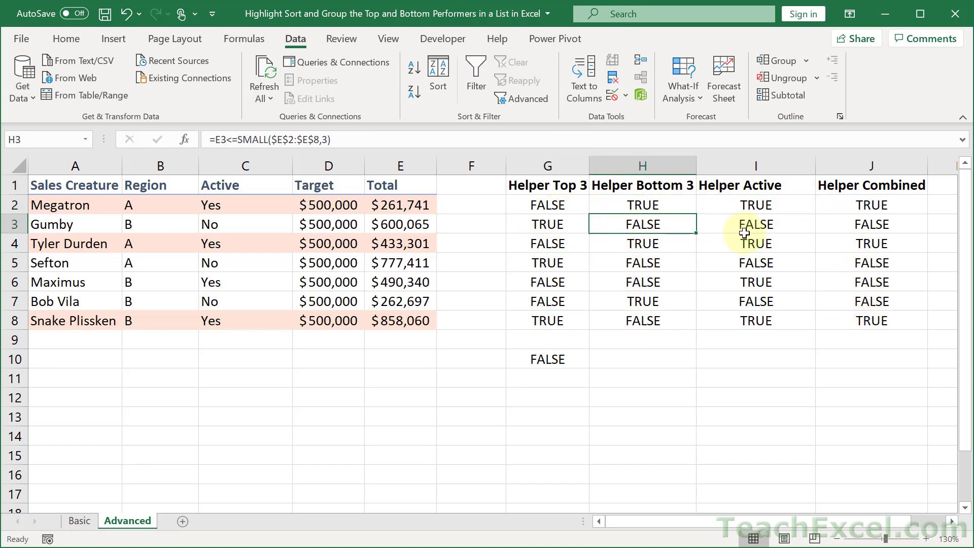
pyautogui.click(767, 226)
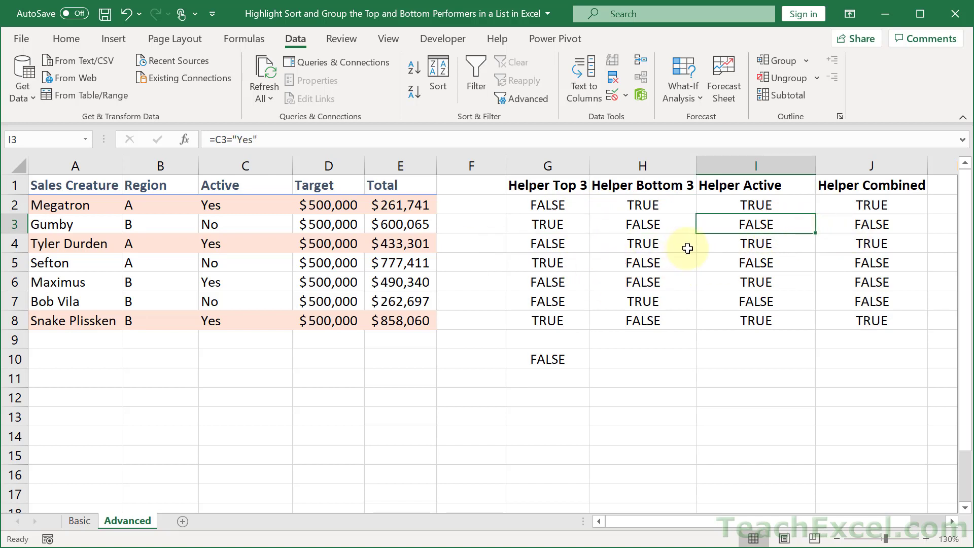
pyautogui.doubleClick(657, 200)
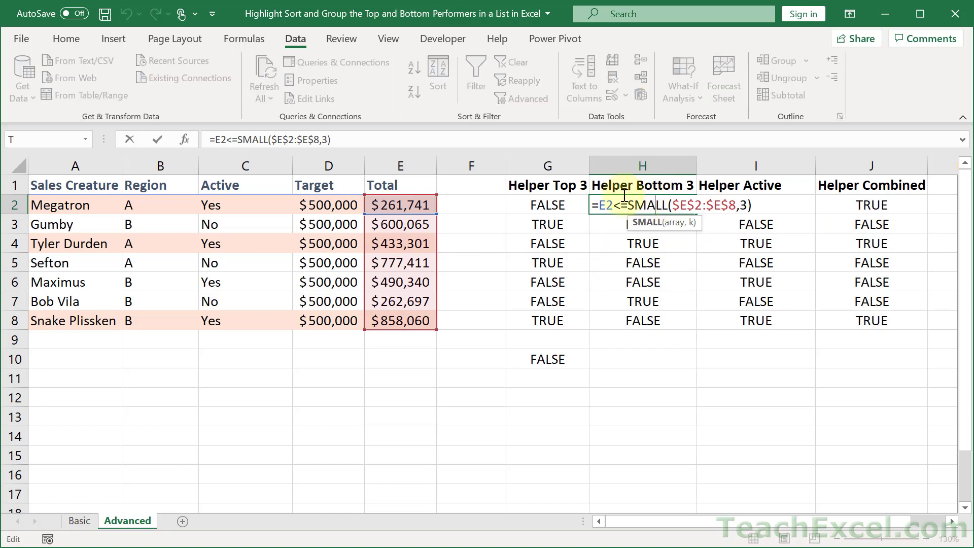
pyautogui.moveTo(602, 198); pyautogui.dragTo(788, 223)
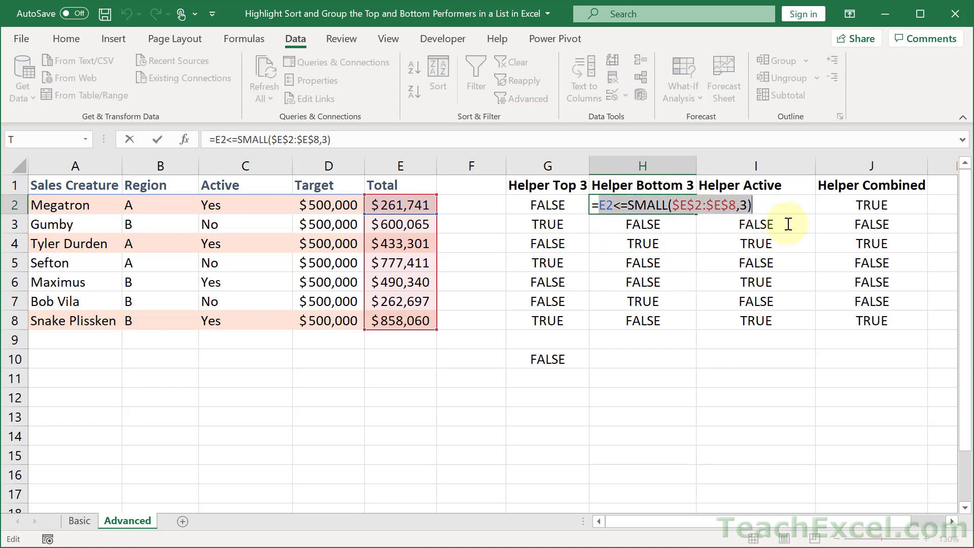
pyautogui.press('Escape')
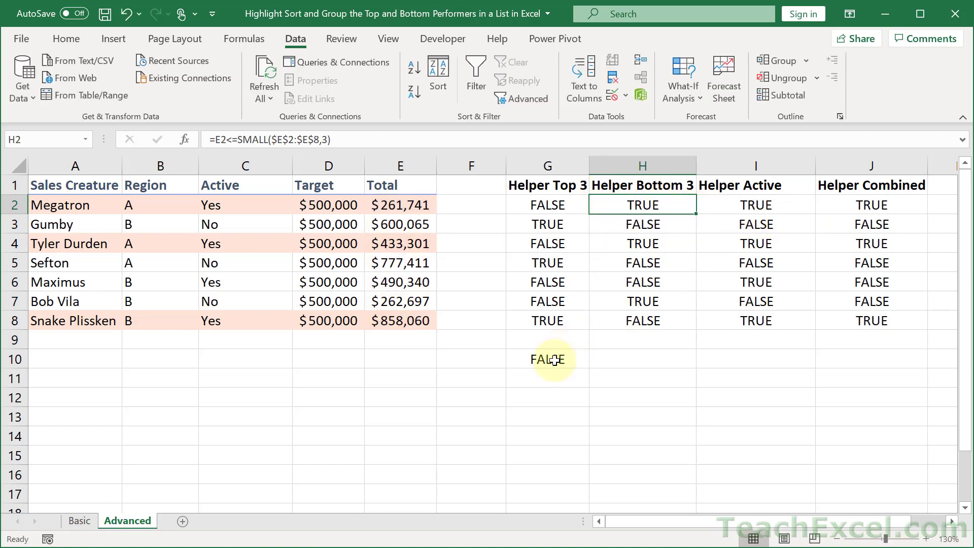
pyautogui.doubleClick(557, 359)
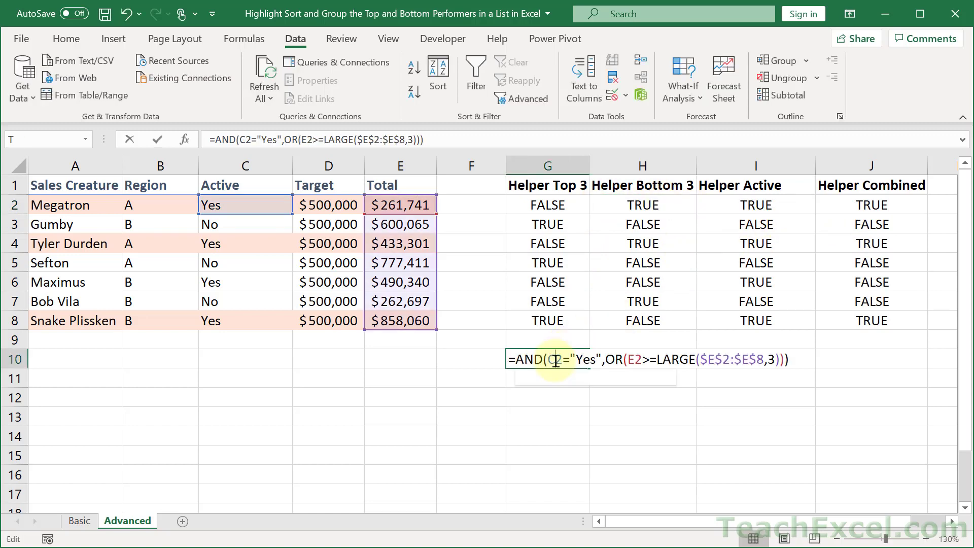
pyautogui.click(780, 358)
pyautogui.write(',')
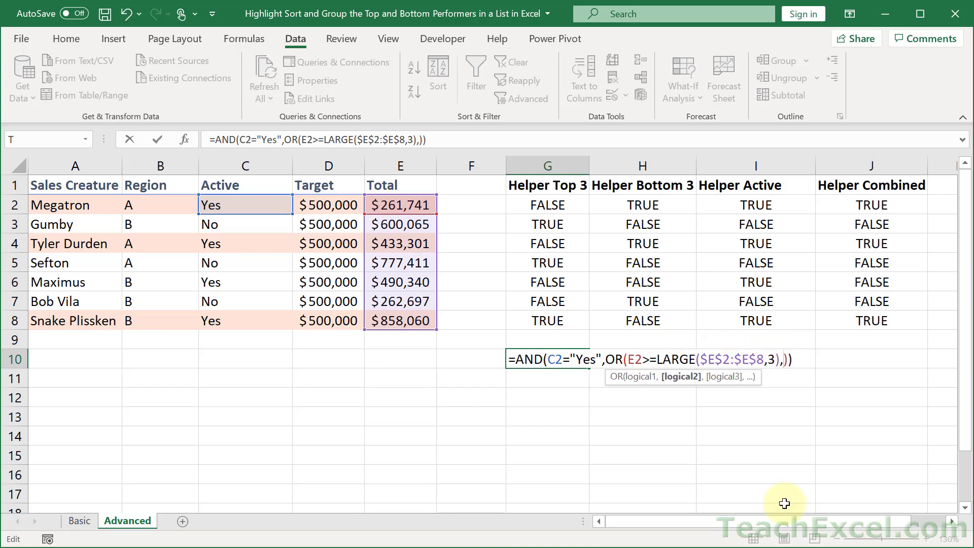
pyautogui.write('E2<=SMALL($E$2:$E$8,3)')
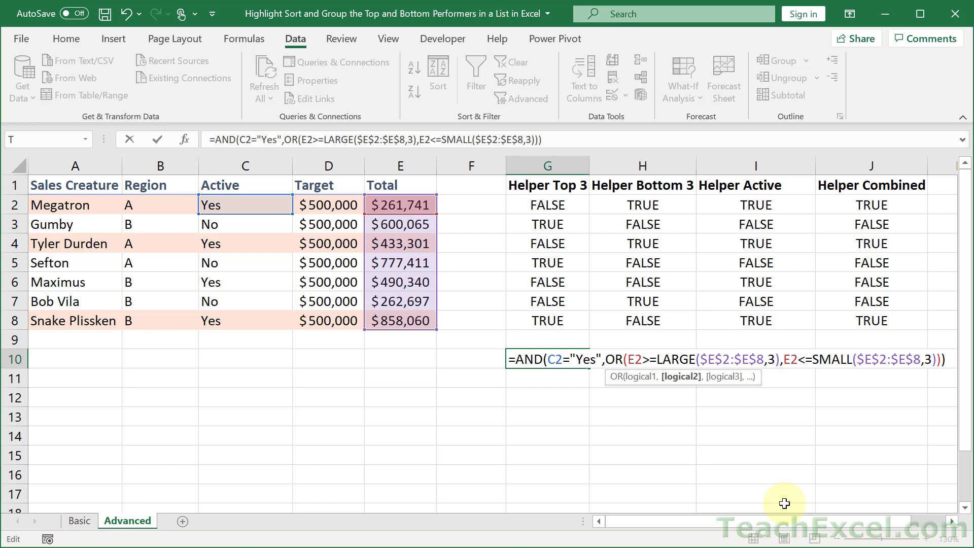
pyautogui.hotkey('ctrl', 'Return')
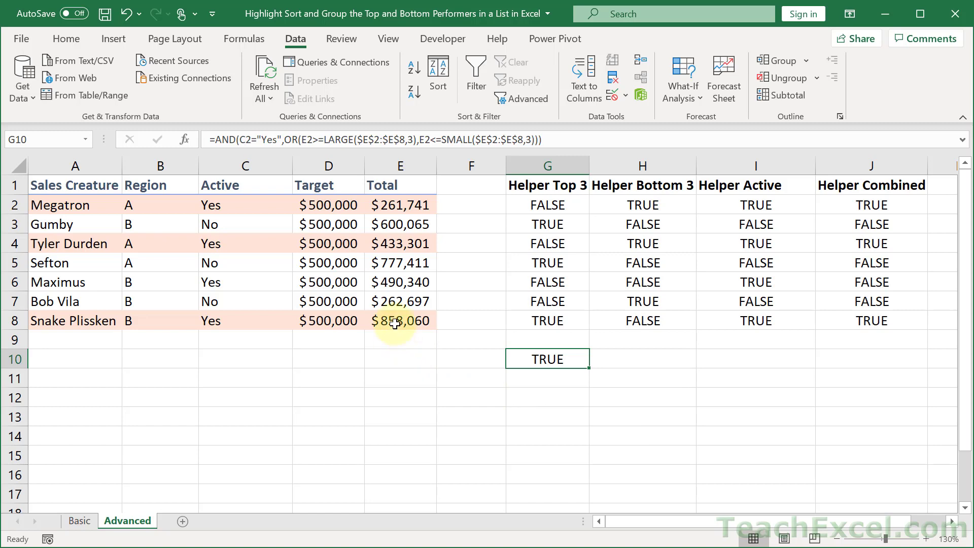
# - Clear the conditional formatting rules from the data rows A2:E8
pyautogui.moveTo(398, 321); pyautogui.dragTo(63, 211)
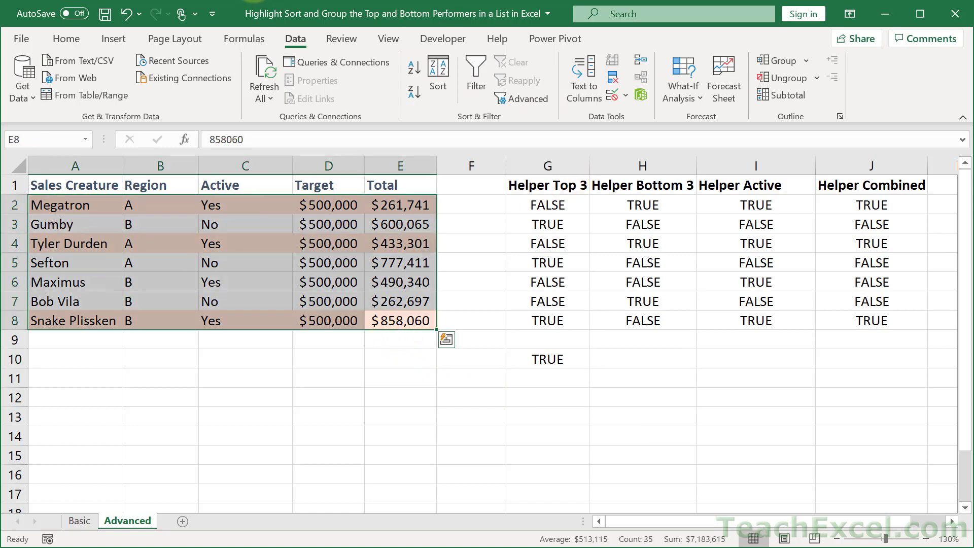
pyautogui.click(57, 44)
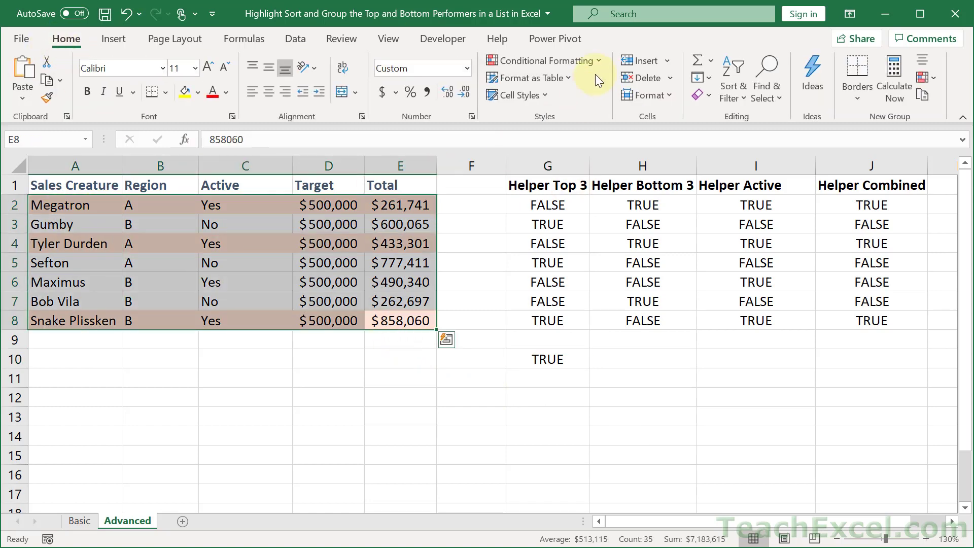
pyautogui.click(596, 60)
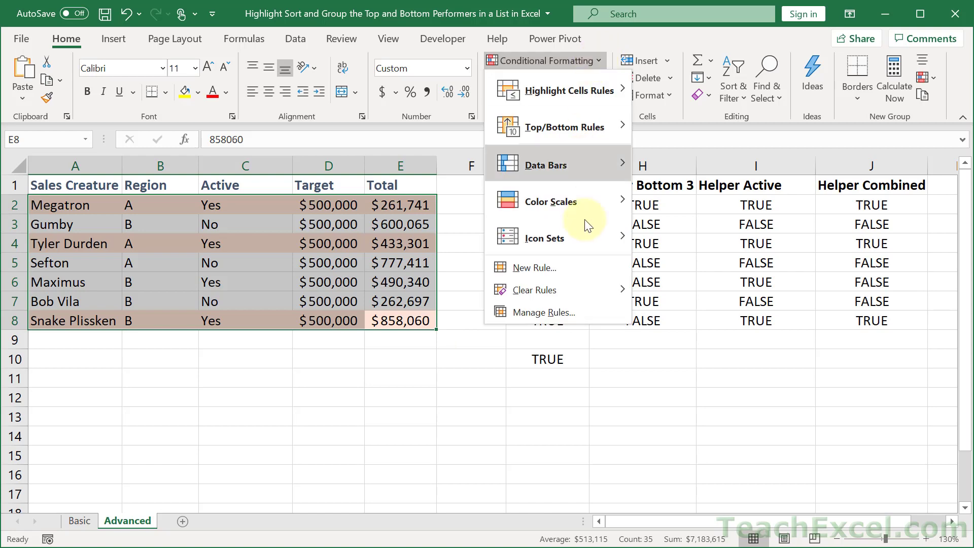
pyautogui.moveTo(601, 289)
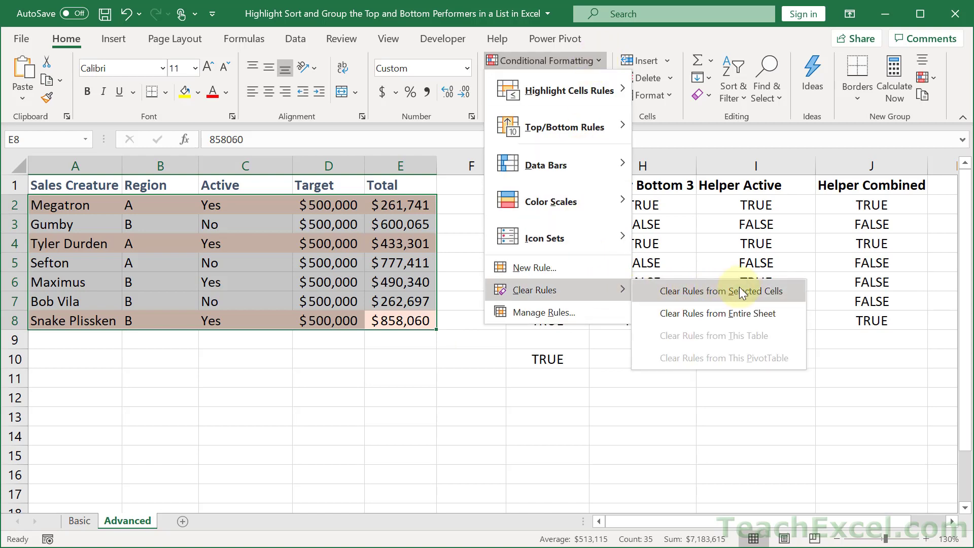
pyautogui.click(720, 292)
# - Copy the full combined AND/OR formula from G10, leaving the cell unchanged
pyautogui.click(544, 360)
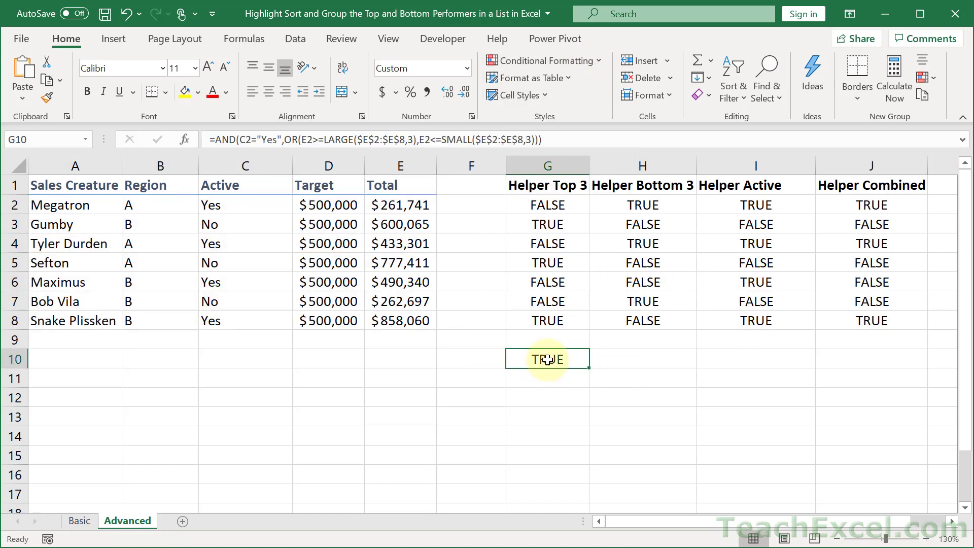
pyautogui.doubleClick(544, 360)
pyautogui.moveTo(507, 358); pyautogui.dragTo(972, 366)
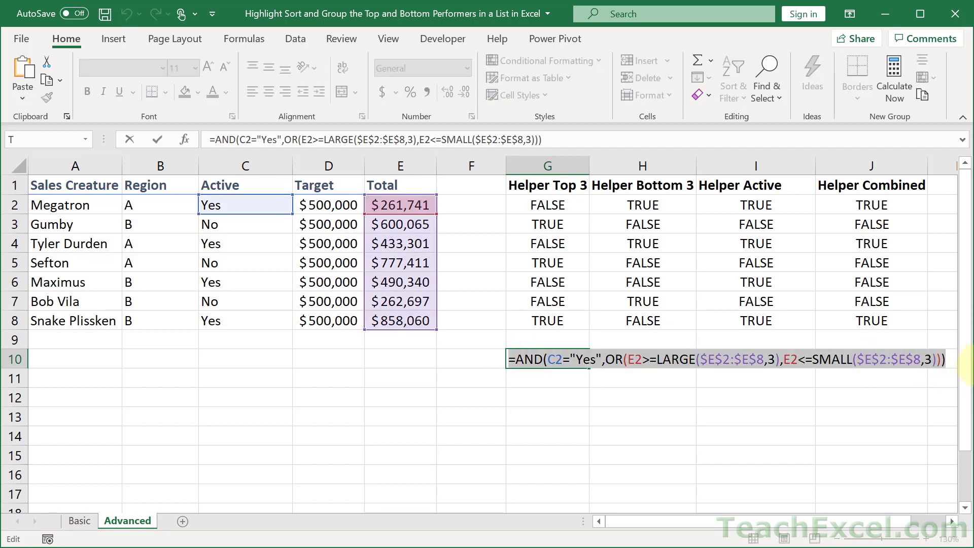
pyautogui.press('Escape')
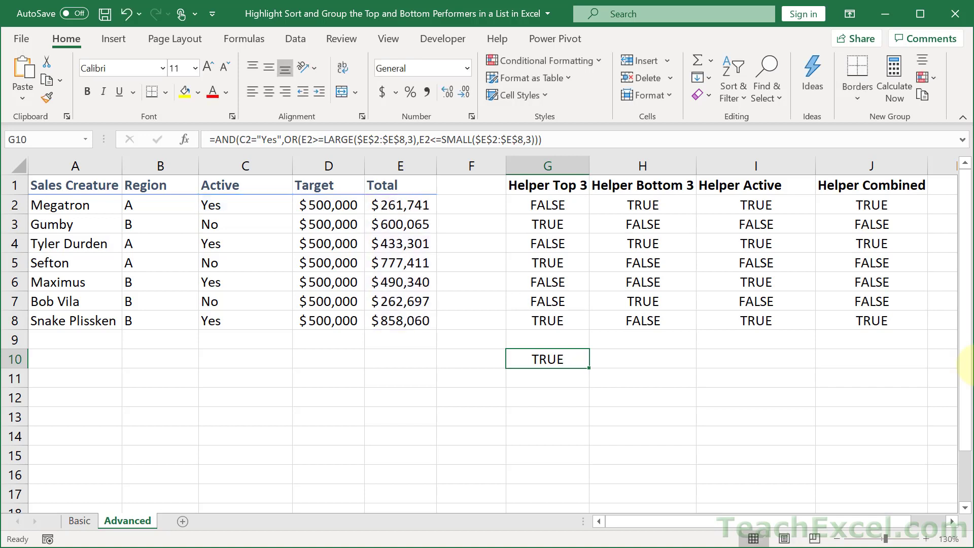
# - Start a formula-based conditional formatting rule for E2:E8 with =AND(C2="Yes",OR(E2>=LARGE($E$2:$E$8,3),E2<=SMALL($E$2:$E$8,3)))
pyautogui.click(391, 202)
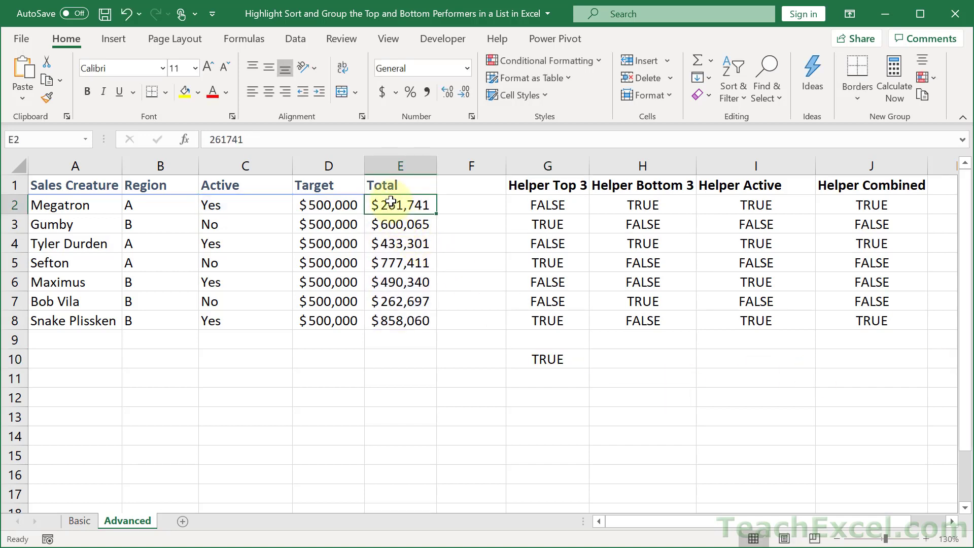
pyautogui.moveTo(391, 201); pyautogui.dragTo(395, 320)
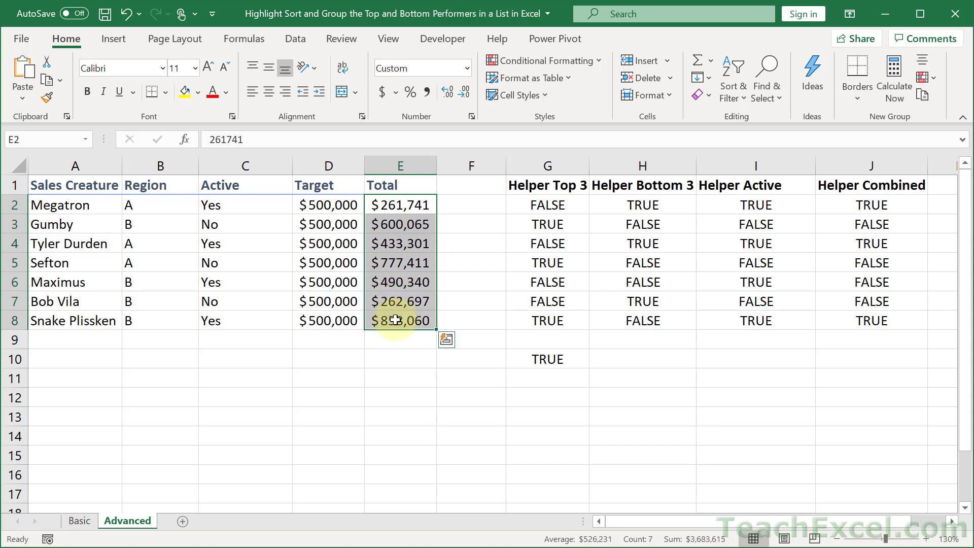
pyautogui.click(543, 65)
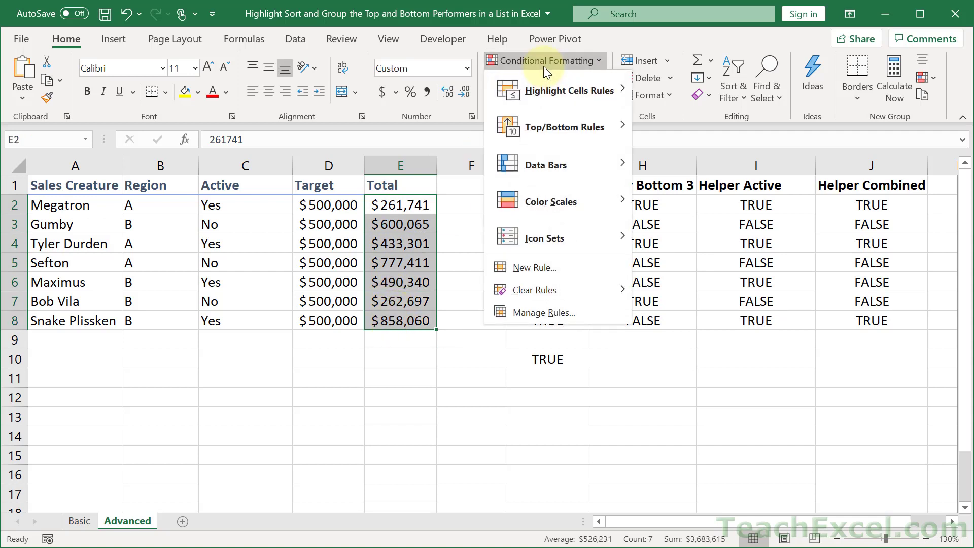
pyautogui.click(586, 264)
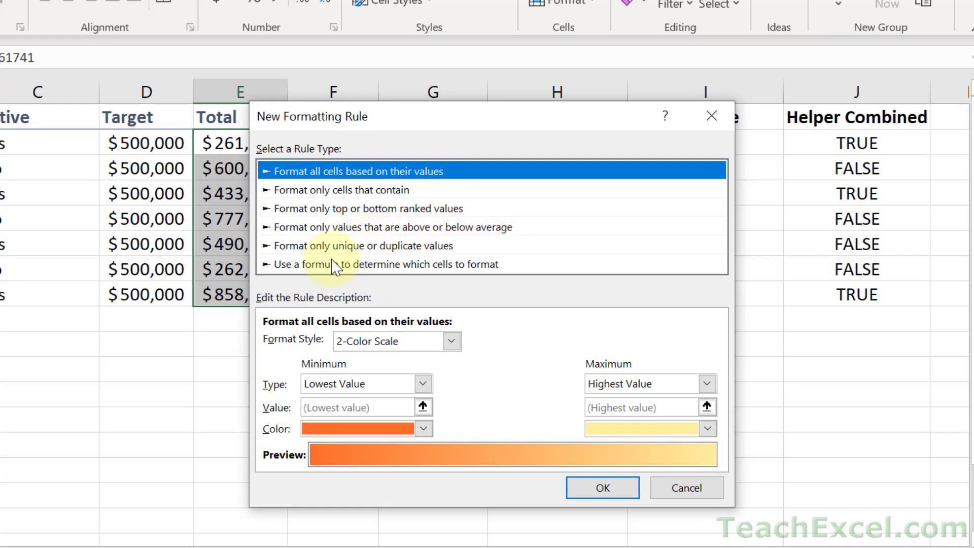
pyautogui.click(465, 265)
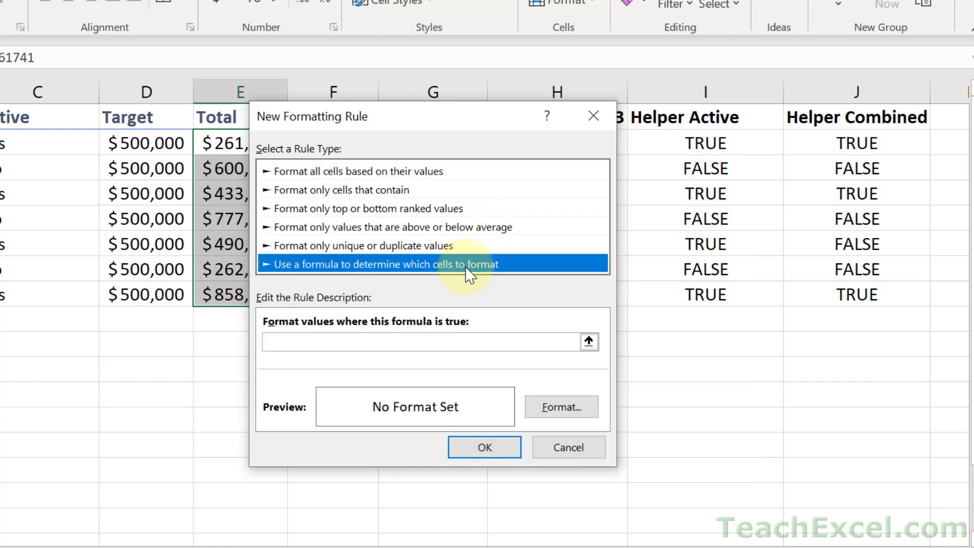
pyautogui.click(399, 341)
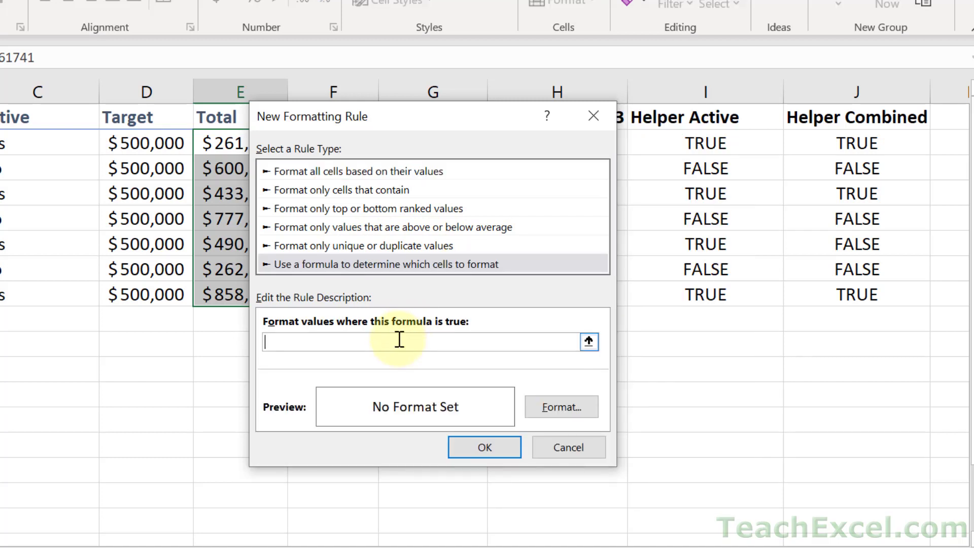
pyautogui.write('=OR(E2>=LARGE($E$2:$E$8,3),E2<=SMALL($E$2:$E$8,3))')
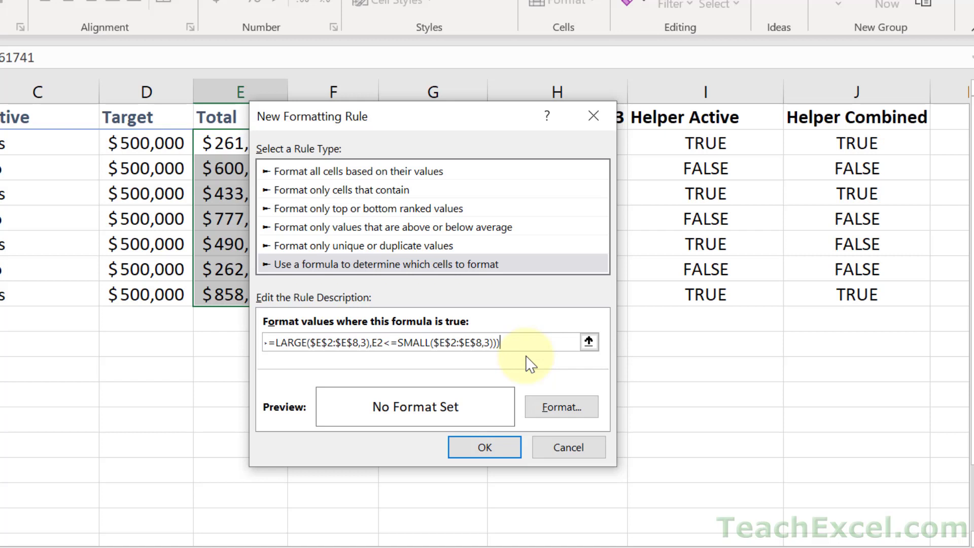
pyautogui.write('+')
pyautogui.press('Left')
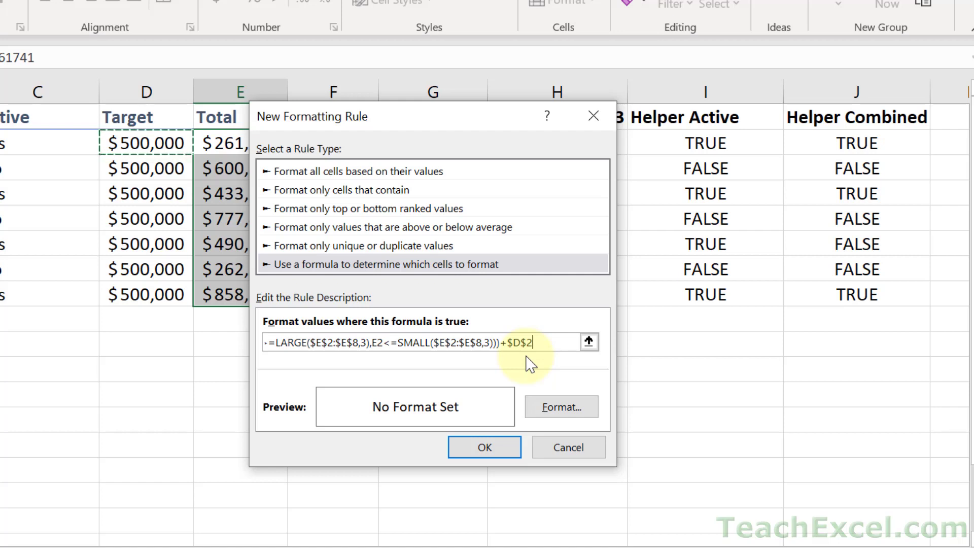
pyautogui.press('BackSpace')
pyautogui.press('BackSpace')
pyautogui.press('BackSpace')
pyautogui.press('BackSpace')
pyautogui.press('BackSpace')
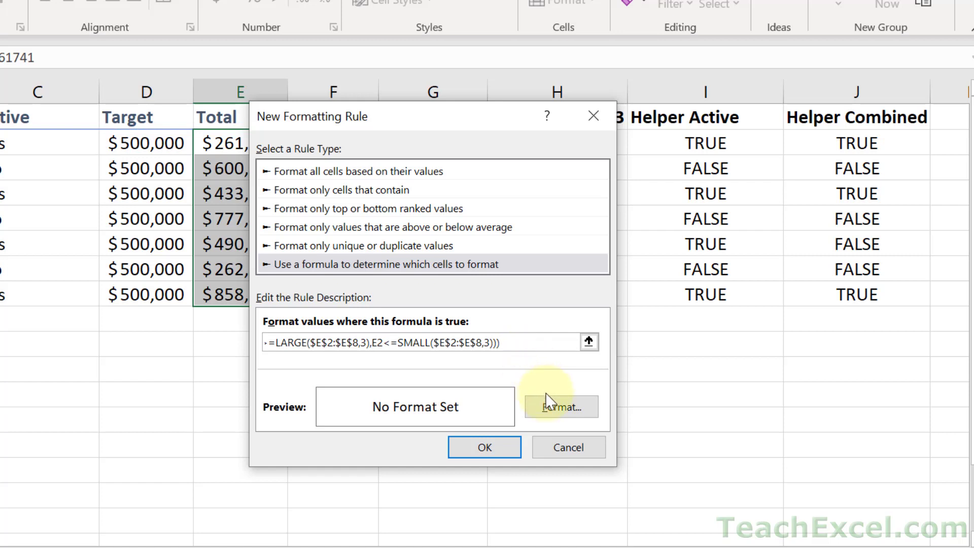
# - Give the formula rule a light blue background fill and apply it to the totals in E2:E8
pyautogui.click(556, 409)
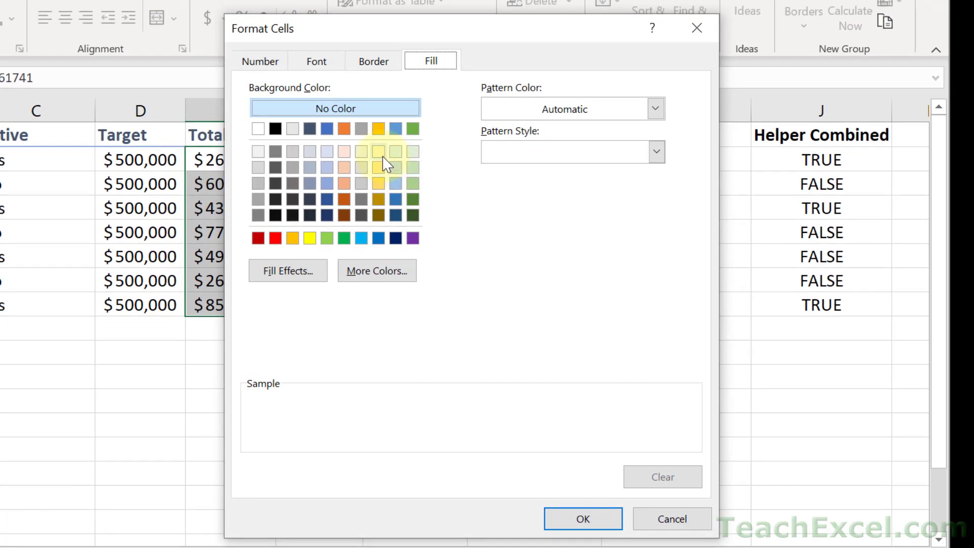
pyautogui.click(327, 151)
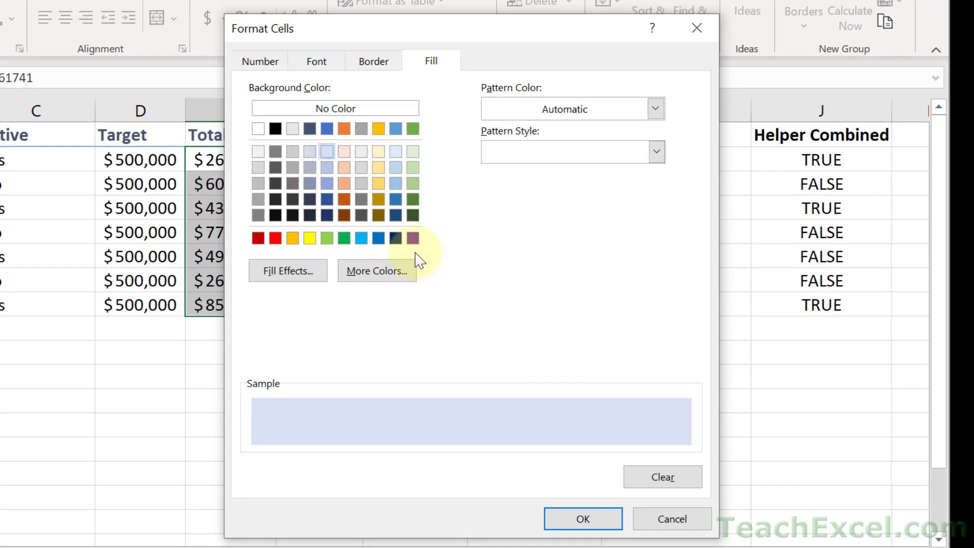
pyautogui.click(587, 523)
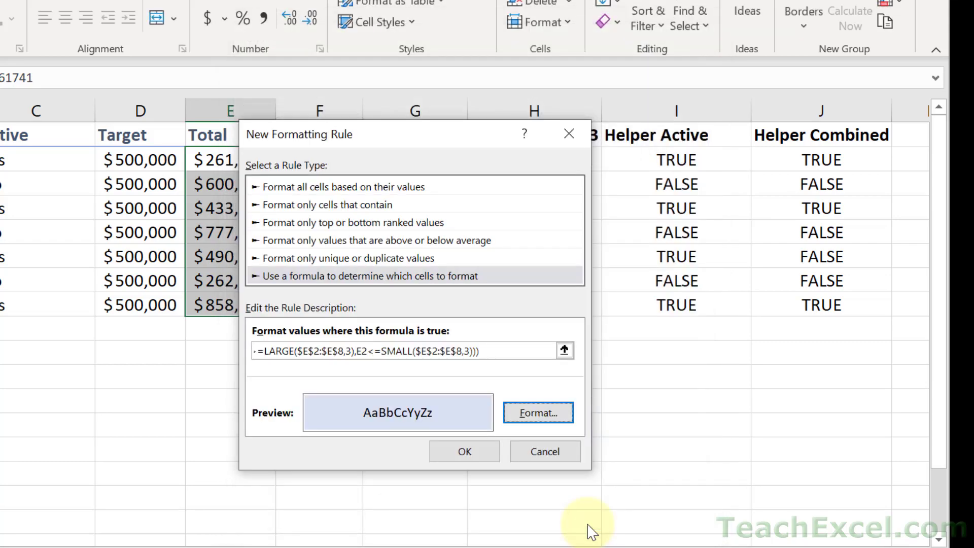
pyautogui.click(445, 451)
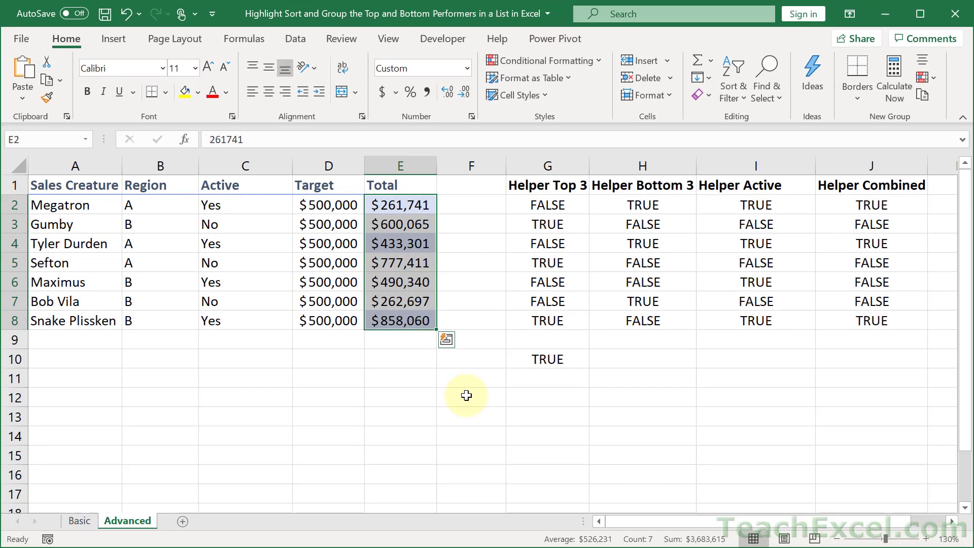
pyautogui.click(317, 399)
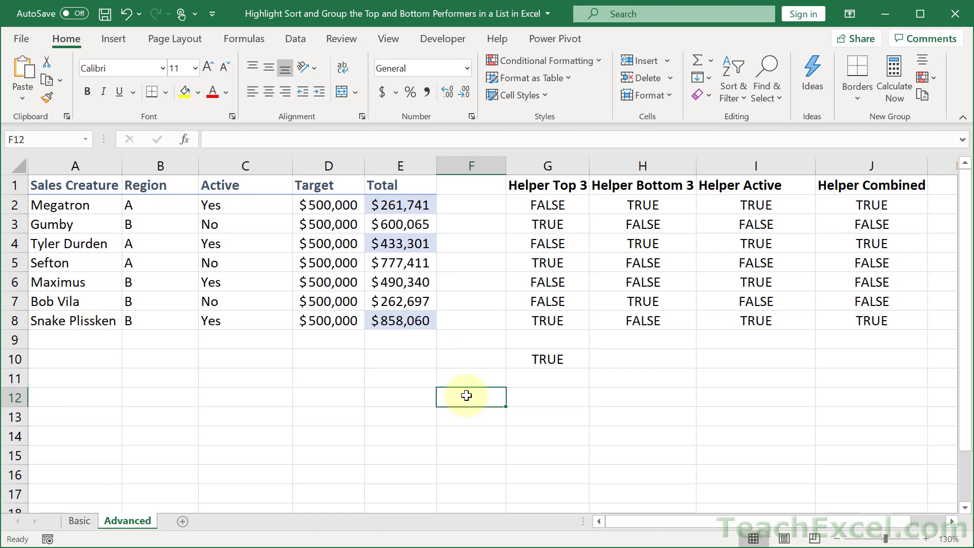
pyautogui.doubleClick(522, 355)
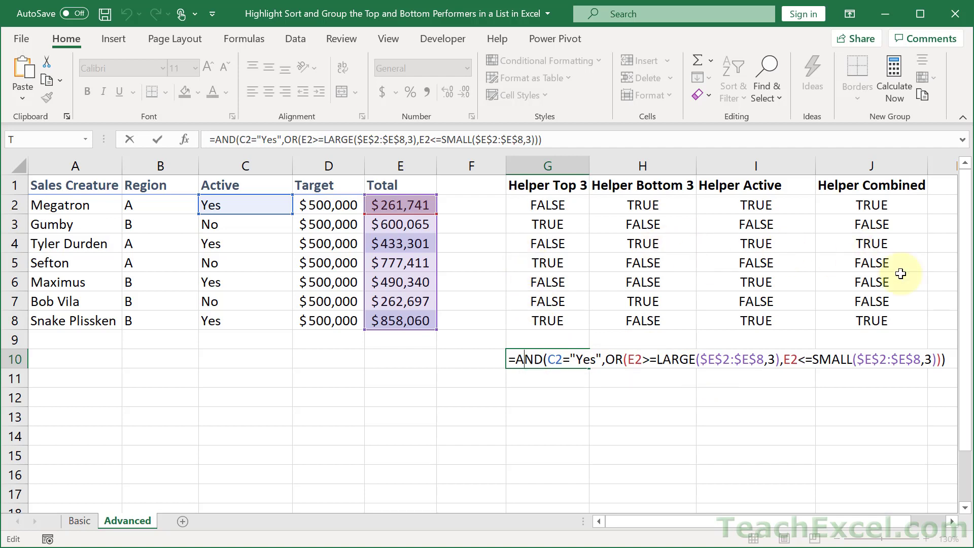
pyautogui.hotkey('ctrl', 'Return')
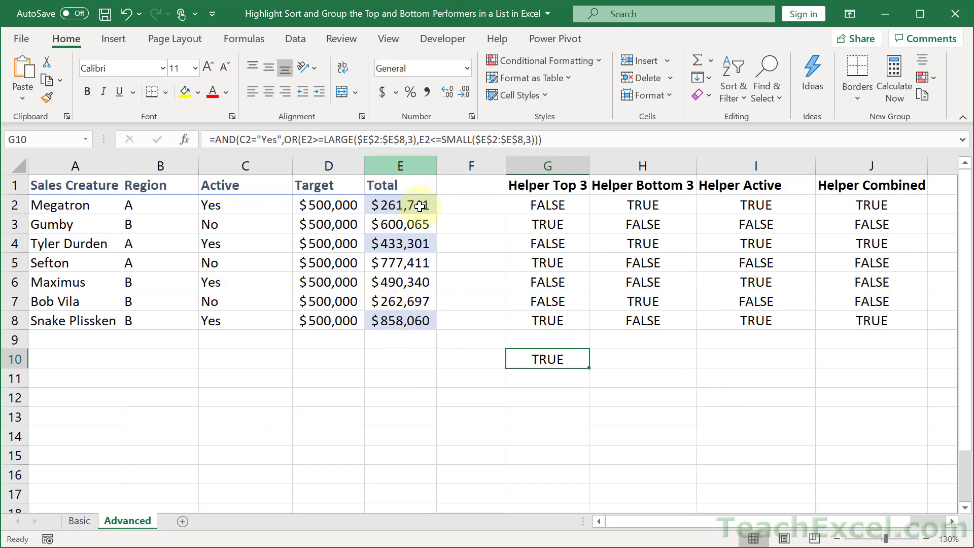
# - Turn on filtering for the sales table's header row
pyautogui.click(401, 186)
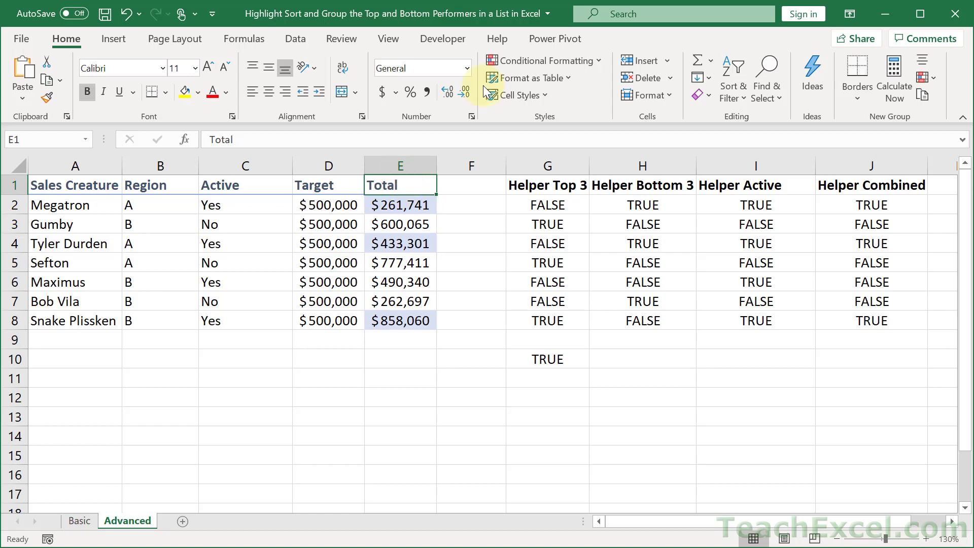
pyautogui.click(287, 38)
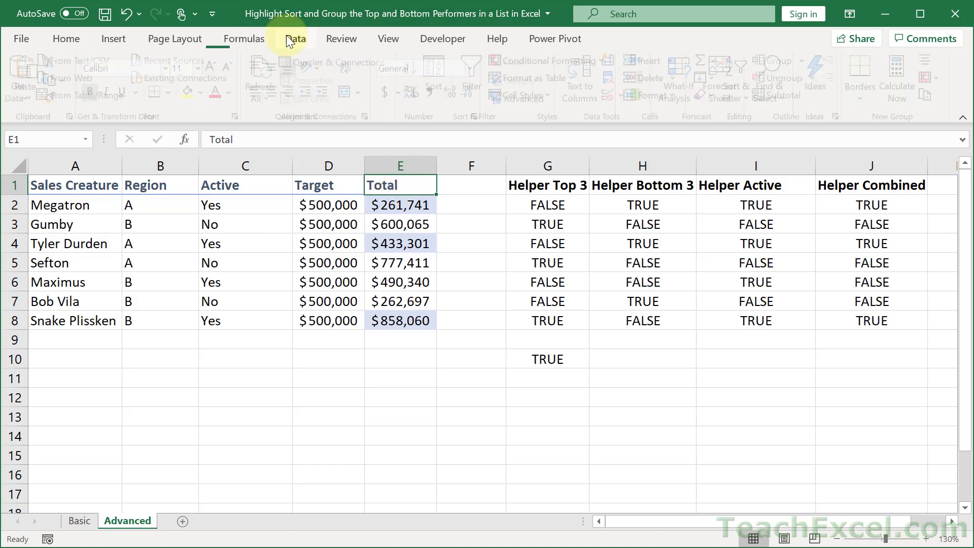
pyautogui.click(477, 76)
# - Filter the Total column by the light blue cell color and undo that filter
pyautogui.click(430, 187)
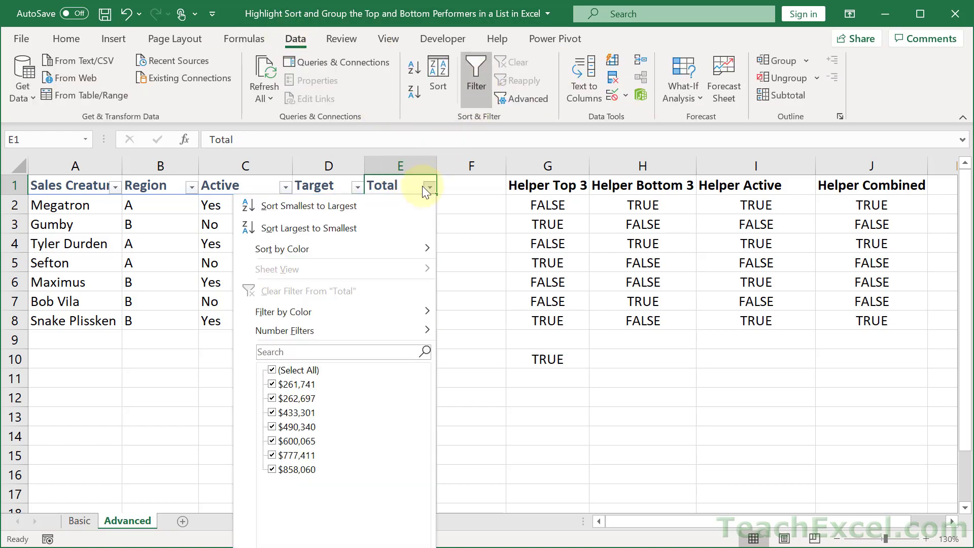
pyautogui.moveTo(313, 309)
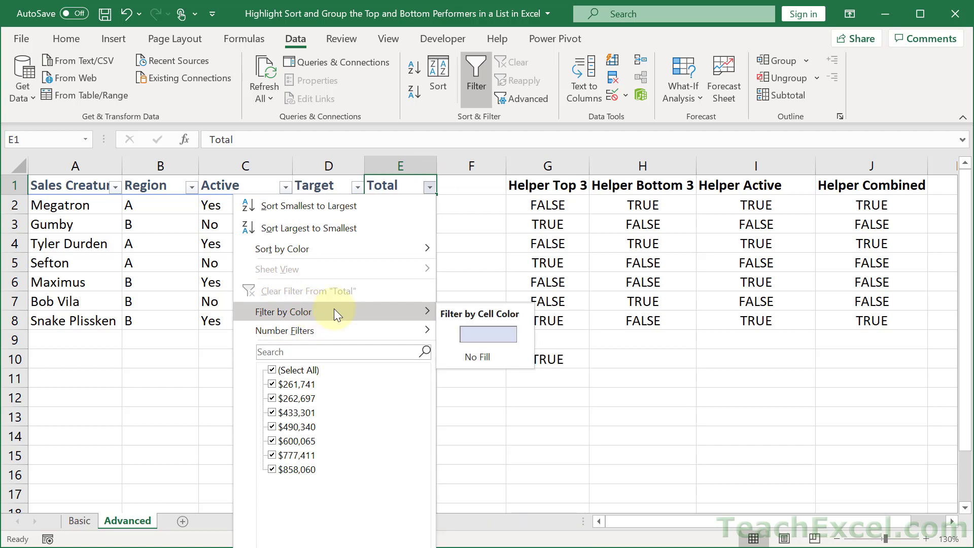
pyautogui.click(501, 334)
pyautogui.click(431, 377)
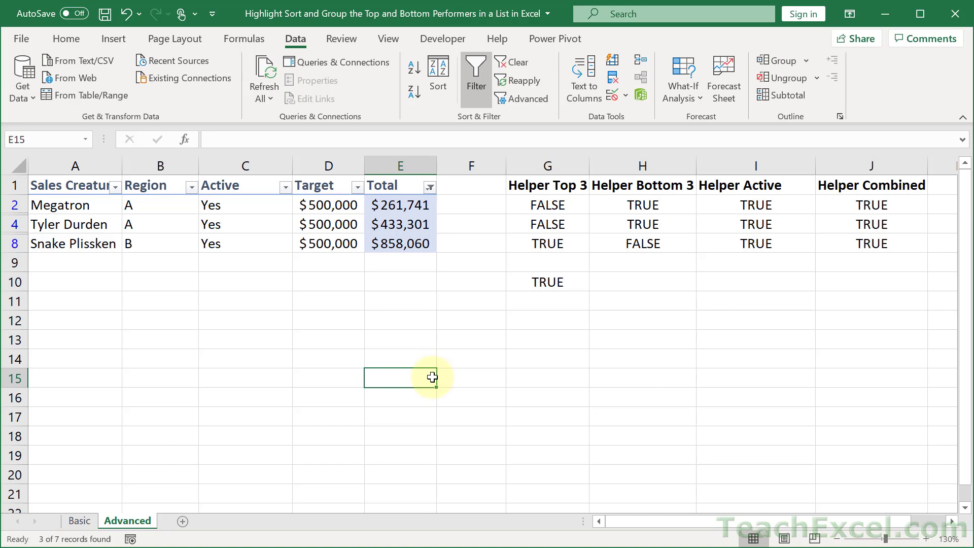
pyautogui.hotkey('ctrl', 'z')
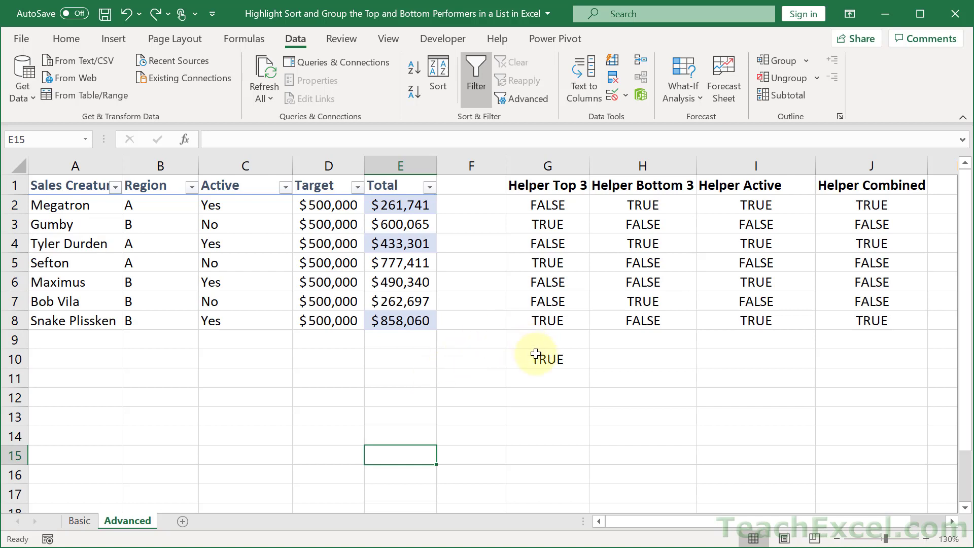
pyautogui.doubleClick(527, 203)
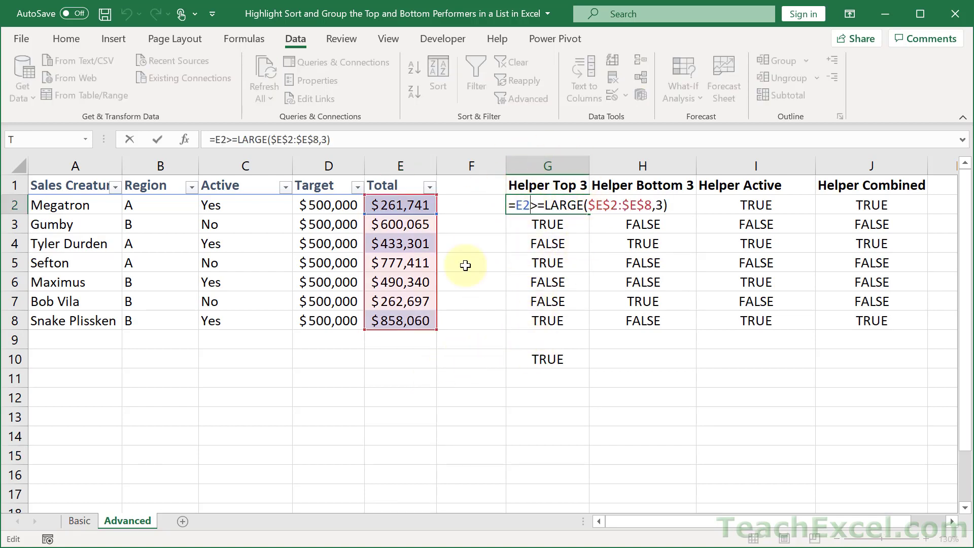
pyautogui.press('Escape')
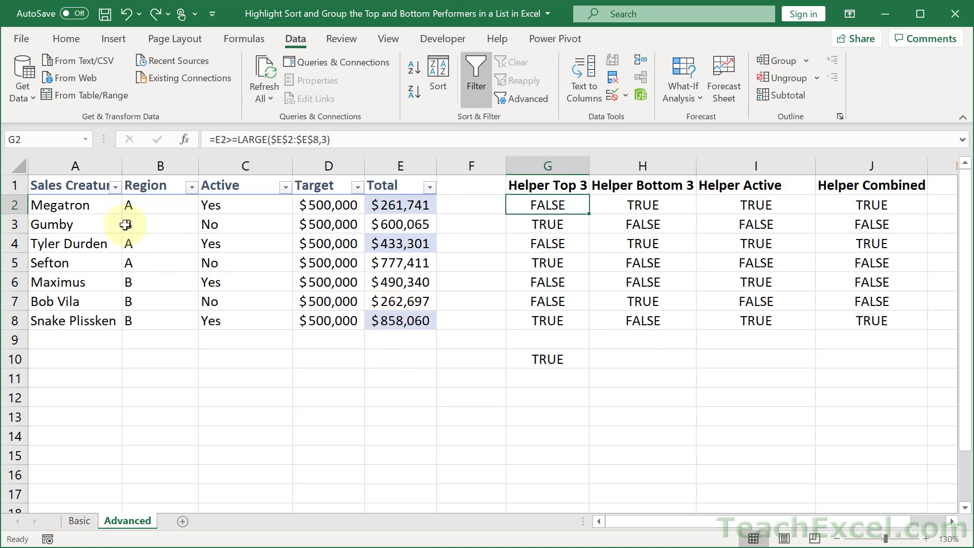
# - Clear the conditional formatting rules from the totals in E2:E8
pyautogui.moveTo(388, 205); pyautogui.dragTo(398, 319)
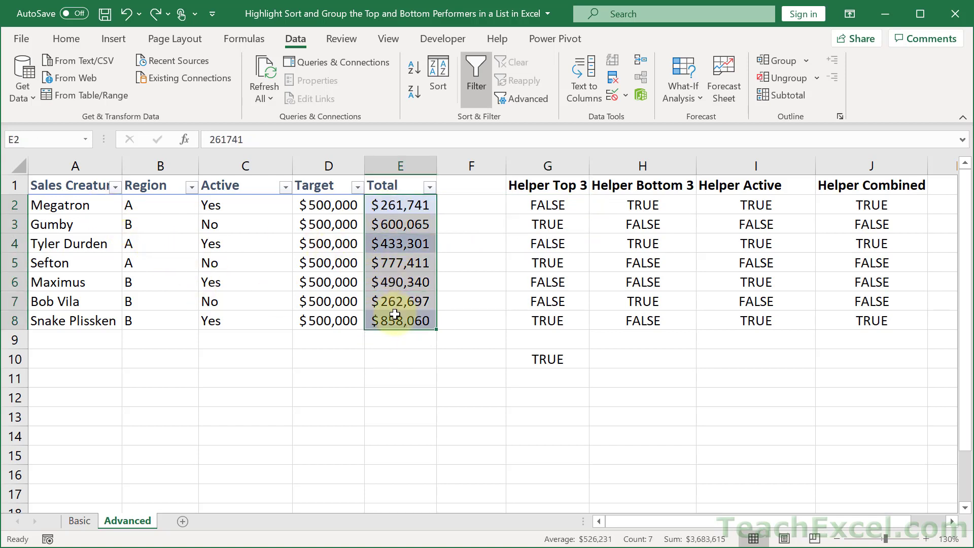
pyautogui.click(76, 37)
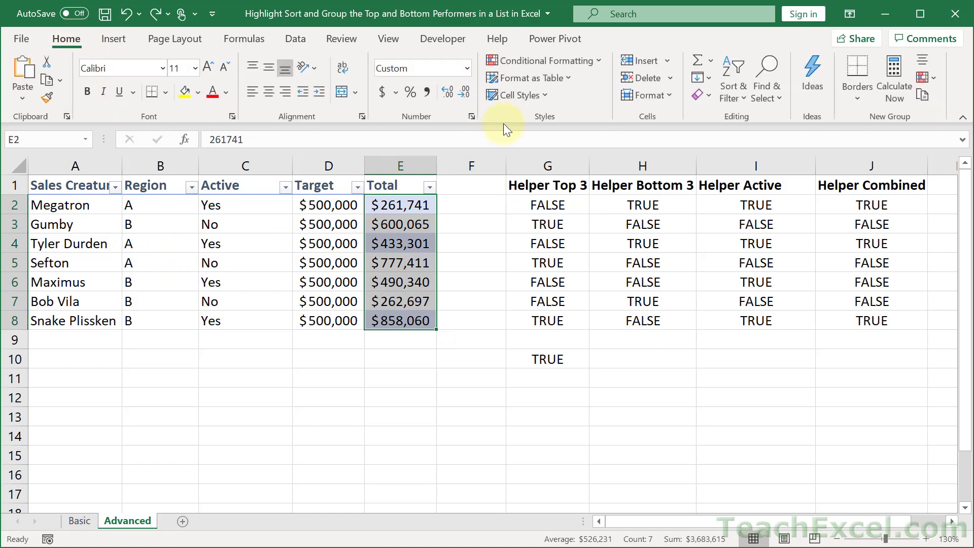
pyautogui.click(546, 62)
pyautogui.moveTo(554, 288)
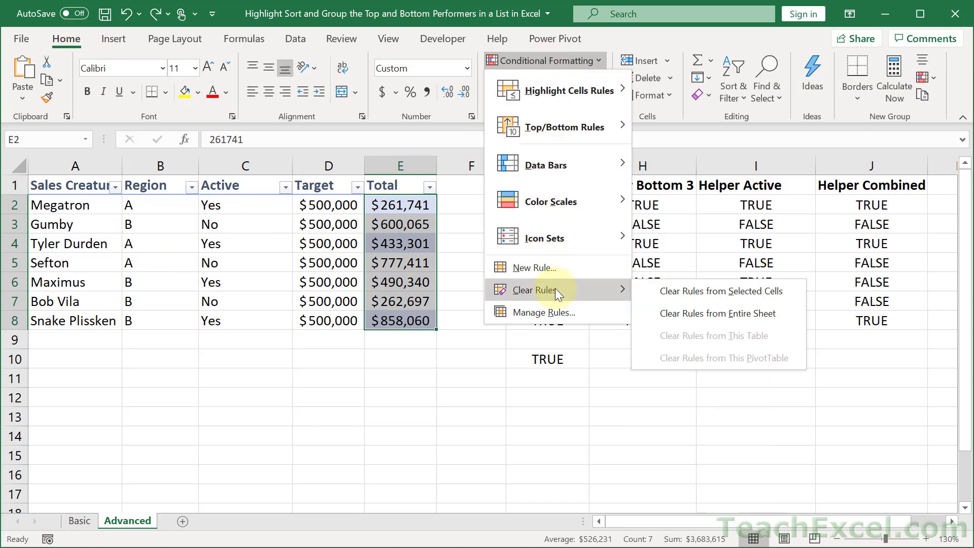
pyautogui.click(685, 292)
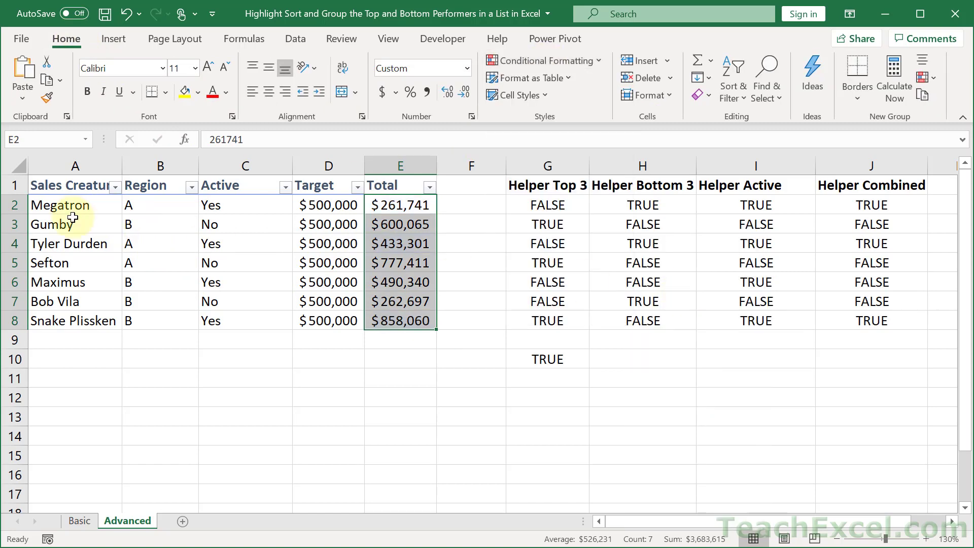
# - Copy the formula =AND(C2="Yes",OR(E2>=LARGE($E$2:$E$8,3),E2<=SMALL($E$2:$E$8,3))) from G10 and leave the cell unedited
pyautogui.doubleClick(523, 363)
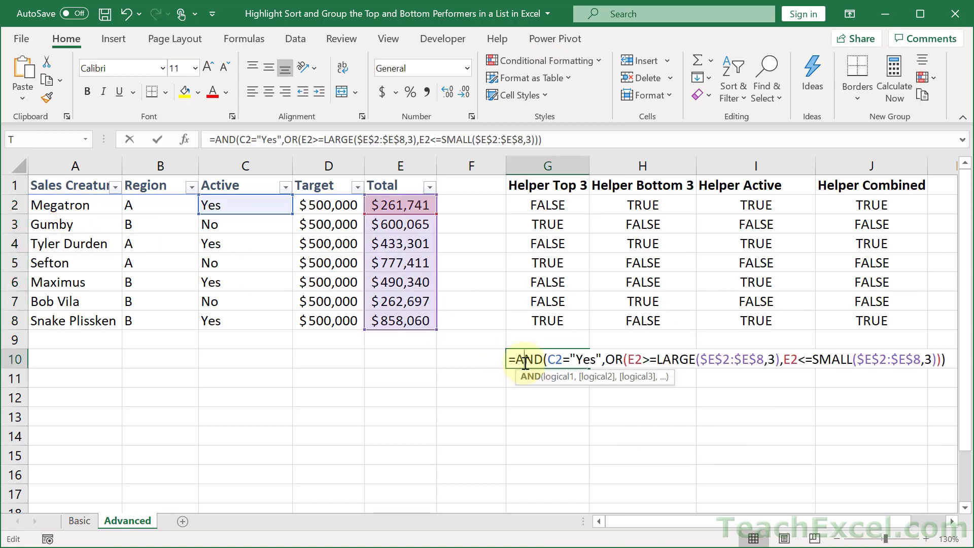
pyautogui.click(511, 359)
pyautogui.hotkey('shift', 'End')
pyautogui.hotkey('ctrl', 'c')
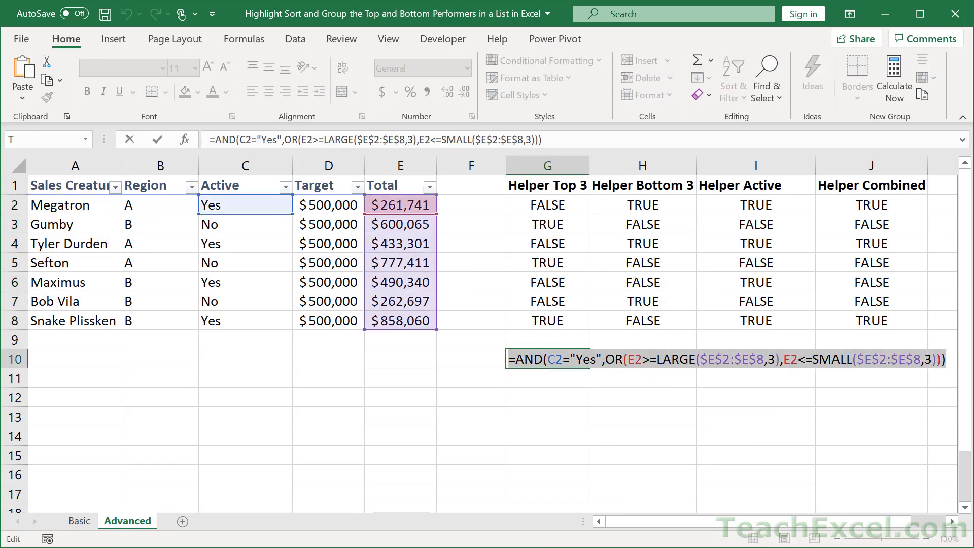
pyautogui.press('Escape')
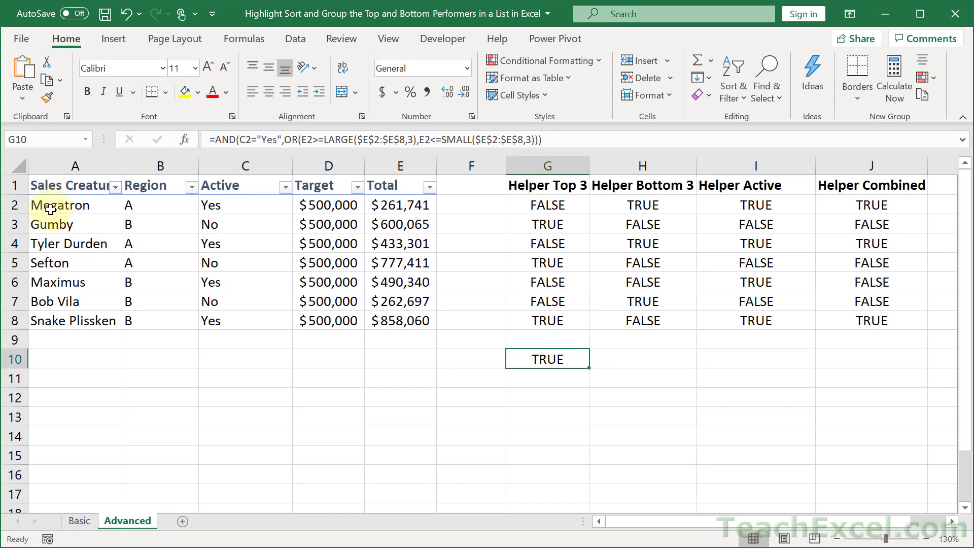
pyautogui.click(315, 188)
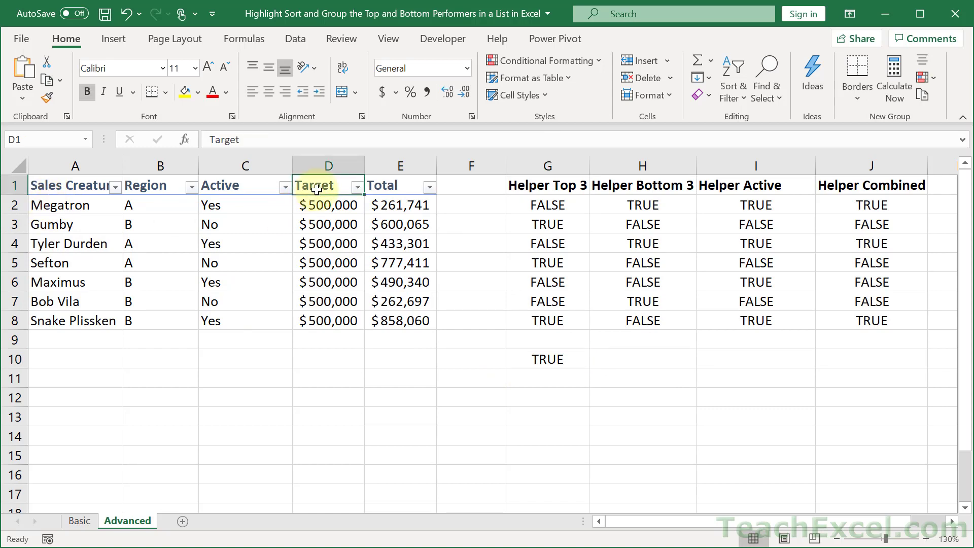
# - Turn off filtering for the sales table's header row
pyautogui.click(282, 38)
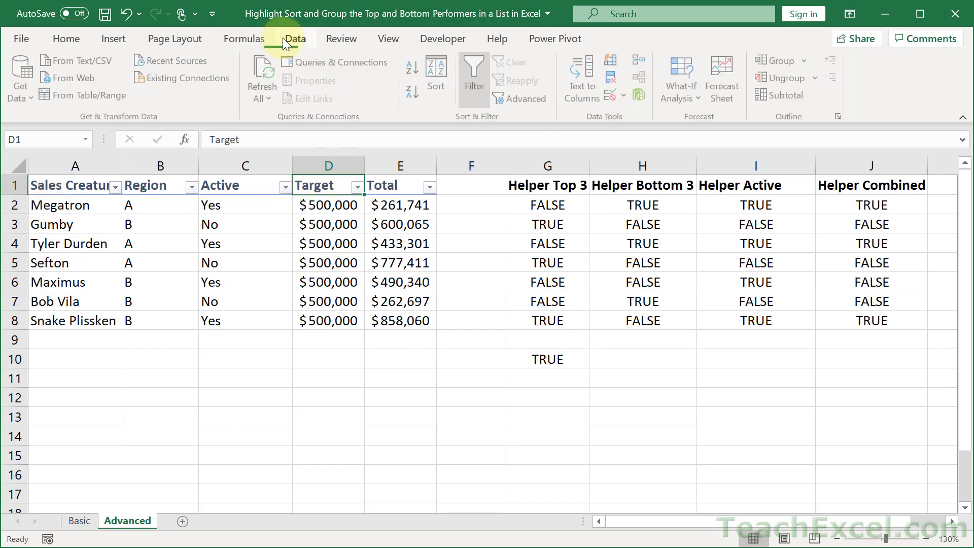
pyautogui.click(463, 82)
# - Try to highlight active top or bottom 3 sellers in A2:E8 with a conditional formatting rule using the copied AND/OR formula and a light blue fill
pyautogui.moveTo(40, 197); pyautogui.dragTo(388, 321)
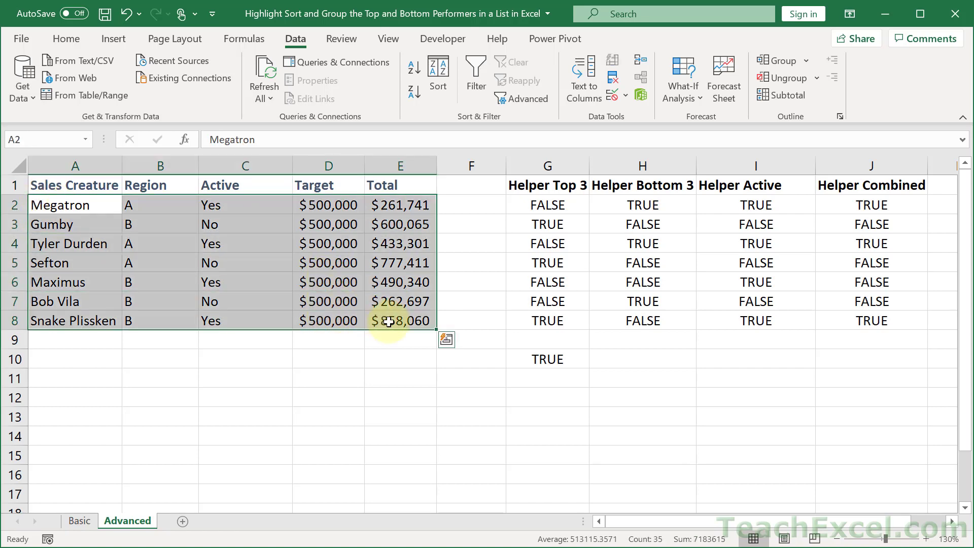
pyautogui.click(60, 43)
pyautogui.click(555, 65)
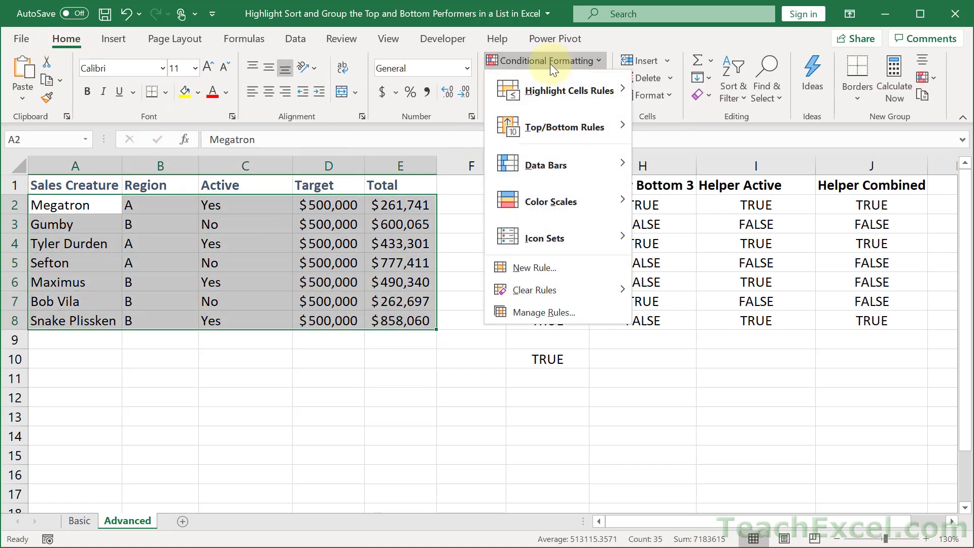
pyautogui.click(556, 267)
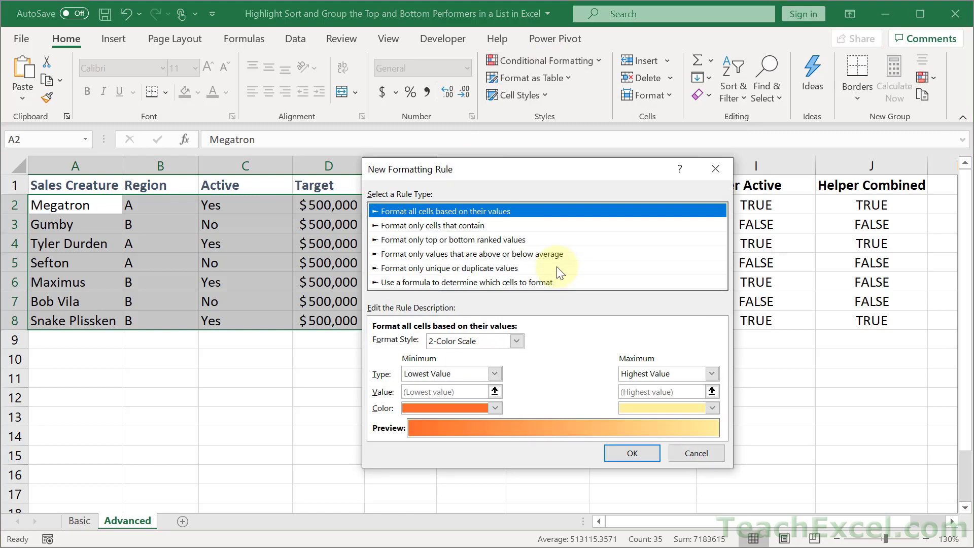
pyautogui.click(513, 279)
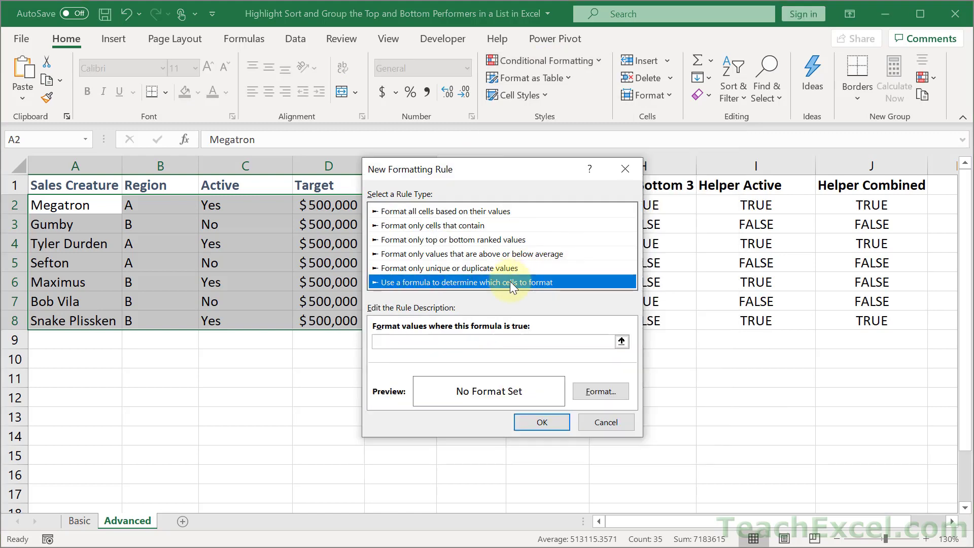
pyautogui.click(482, 342)
pyautogui.hotkey('ctrl', 'v')
pyautogui.click(600, 391)
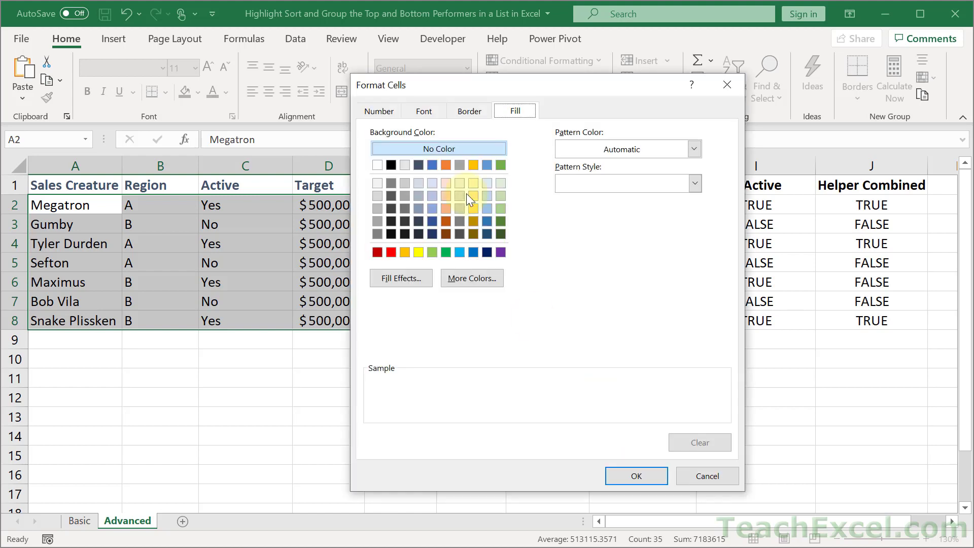
pyautogui.click(431, 183)
pyautogui.click(636, 476)
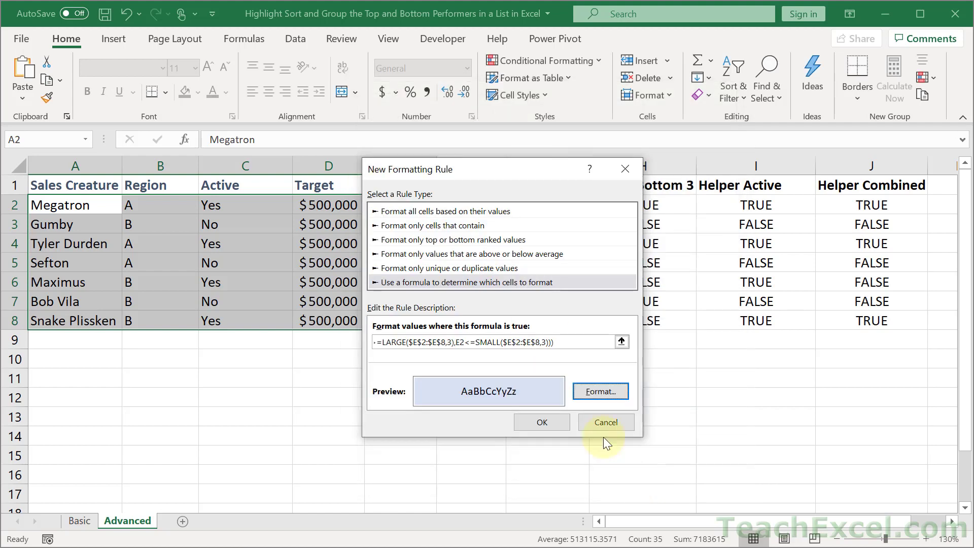
pyautogui.click(550, 426)
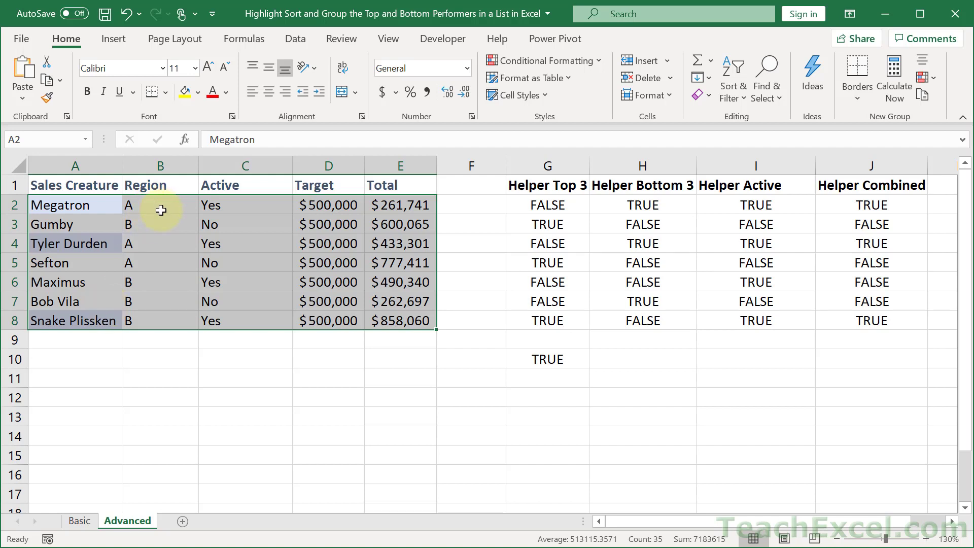
# - Review the row 2 formulas in the Helper Top 3, Helper Bottom 3 and Helper Active columns without changing them
pyautogui.doubleClick(525, 203)
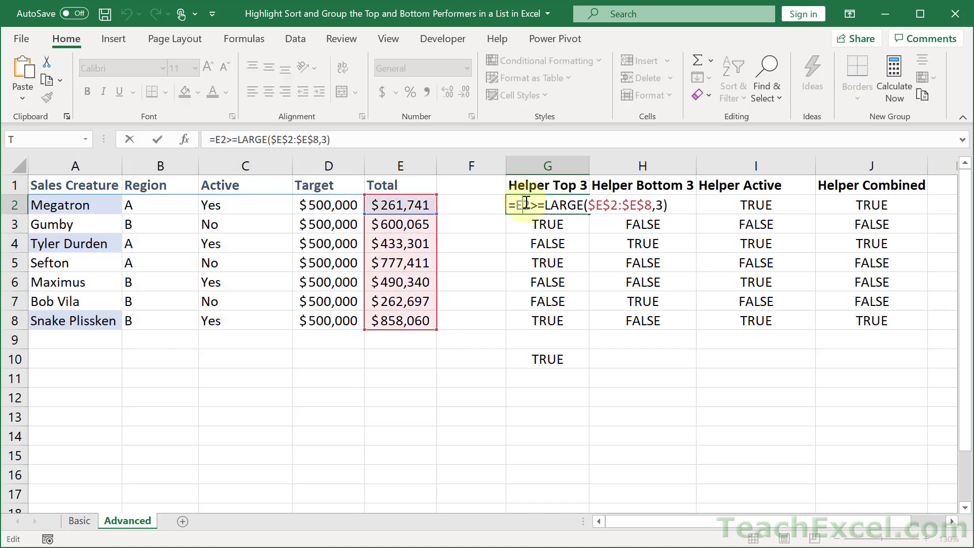
pyautogui.press('Escape')
pyautogui.click(644, 203)
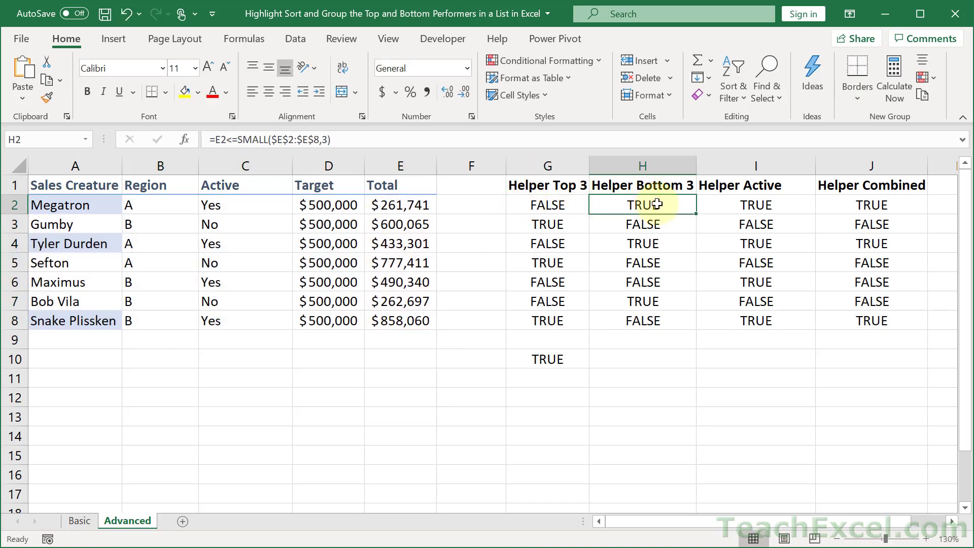
pyautogui.doubleClick(603, 204)
pyautogui.press('Escape')
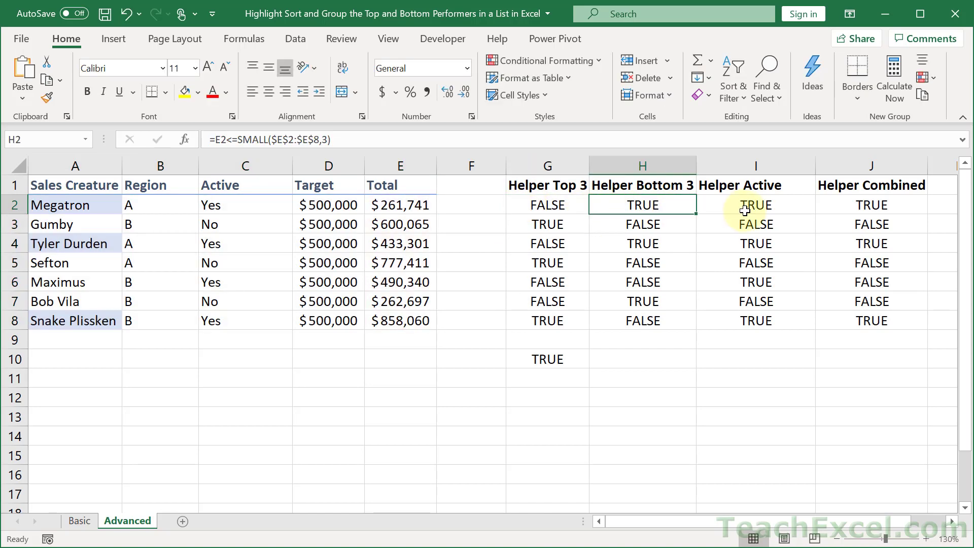
pyautogui.click(738, 203)
pyautogui.hotkey('ctrl', 'Down')
pyautogui.doubleClick(738, 202)
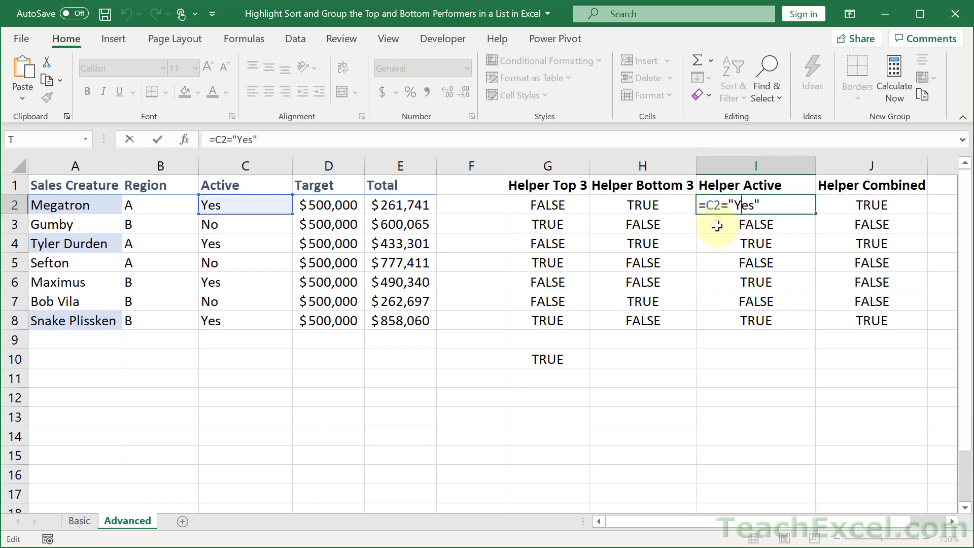
pyautogui.press('Escape')
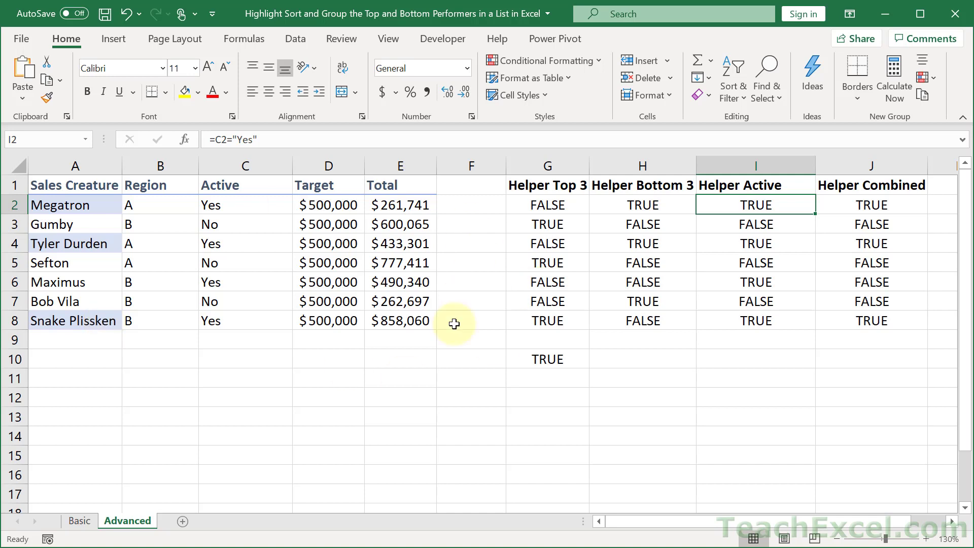
# - Compare how the cell references differ between the Helper Top 3 formulas in G2 and G3, leaving both unedited
pyautogui.moveTo(104, 203); pyautogui.dragTo(430, 326)
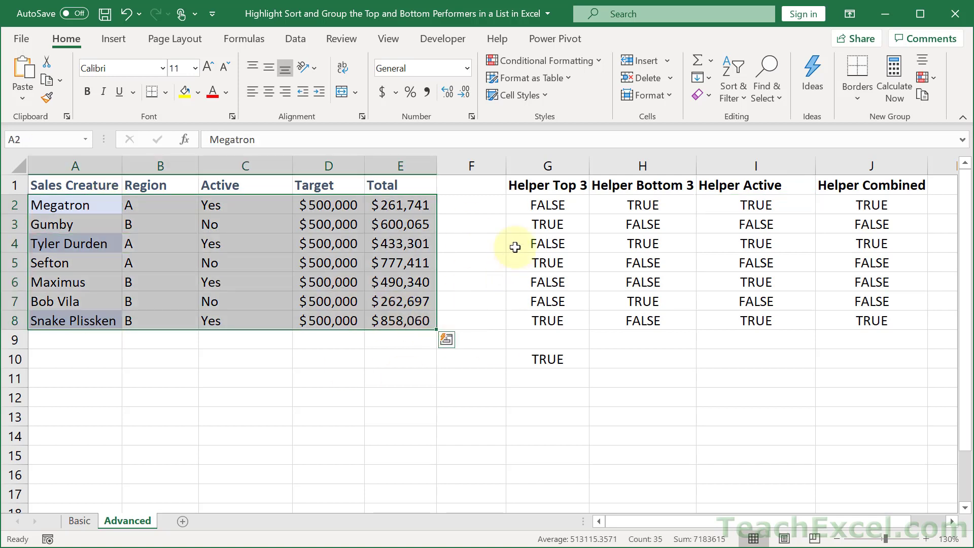
pyautogui.click(531, 208)
pyautogui.doubleClick(531, 208)
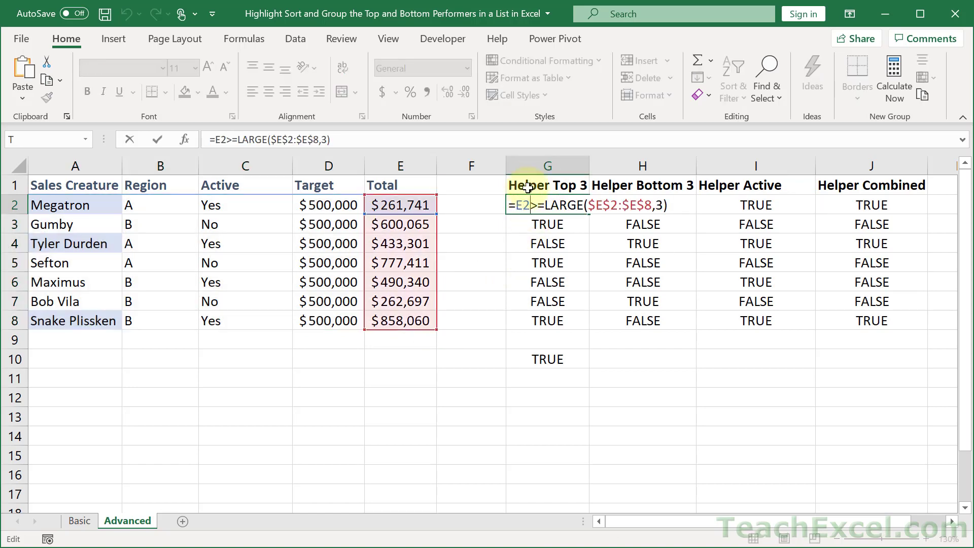
pyautogui.press('Escape')
pyautogui.doubleClick(531, 222)
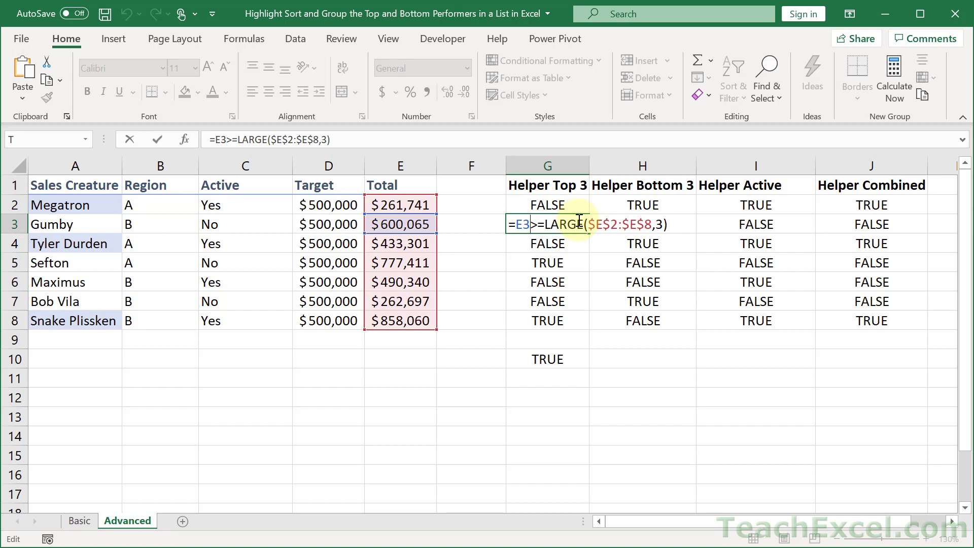
pyautogui.press('Escape')
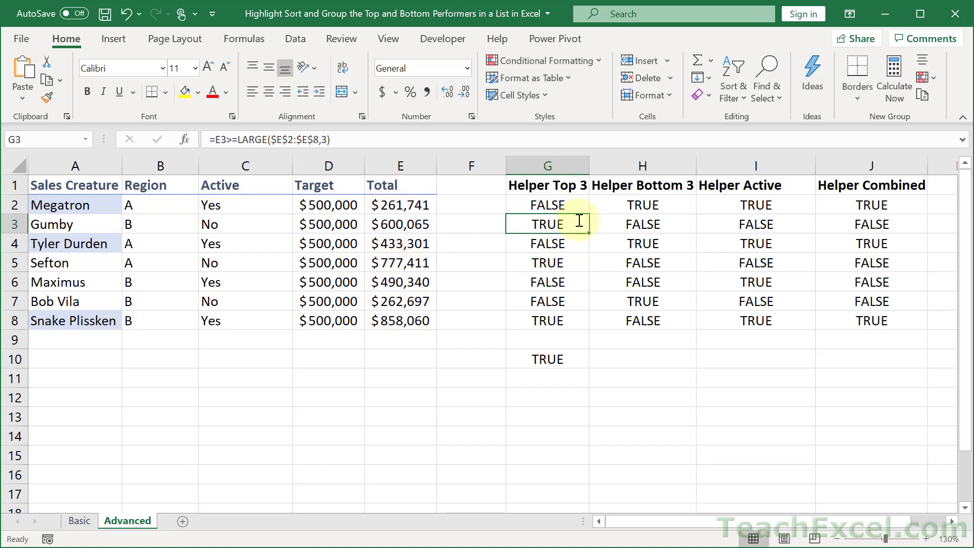
# - Lock the columns of the relative references in G10 to get =AND($C2="Yes",OR($E2>=LARGE($E$2:$E$8,3),$E2<=SMALL($E$2:$E$8,3))), and copy the formula
pyautogui.click(537, 360)
pyautogui.doubleClick(537, 360)
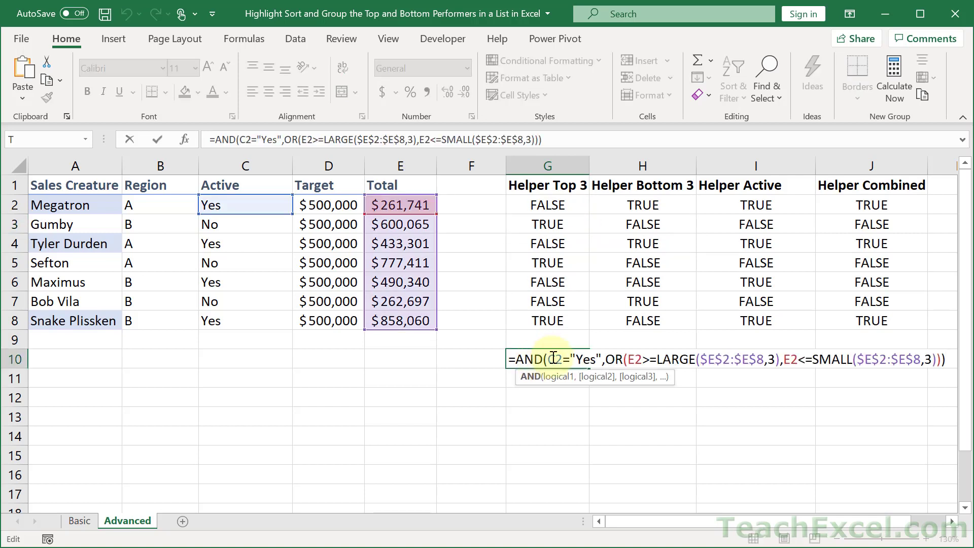
pyautogui.click(548, 359)
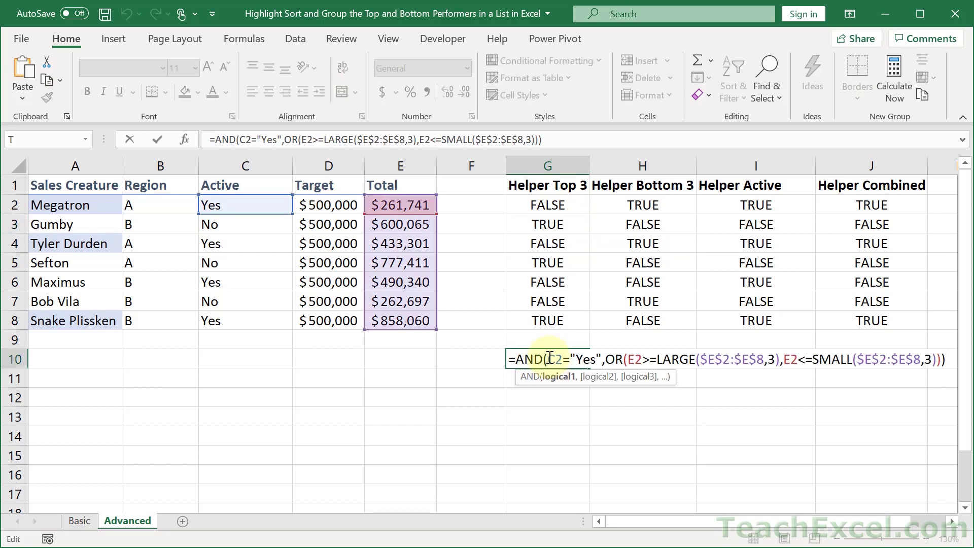
pyautogui.write('$')
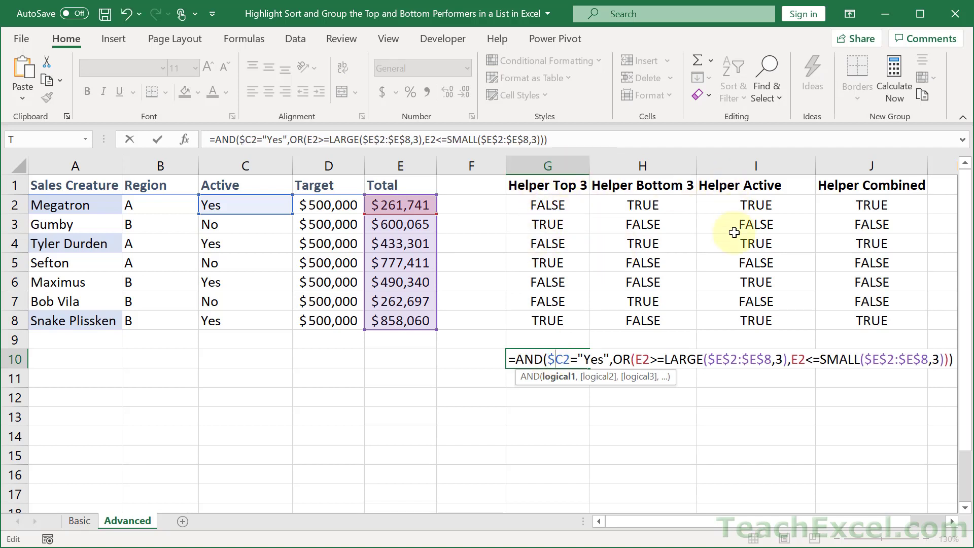
pyautogui.click(636, 358)
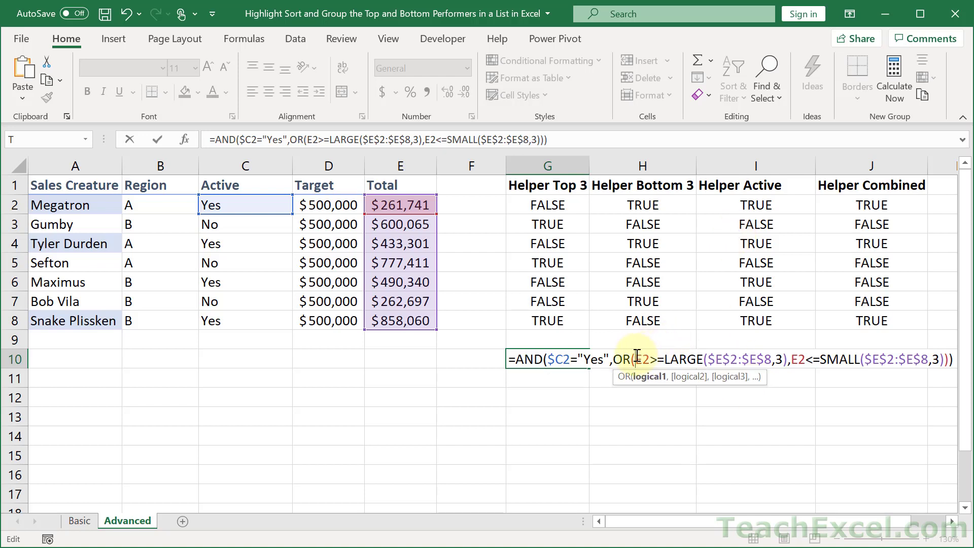
pyautogui.write('$')
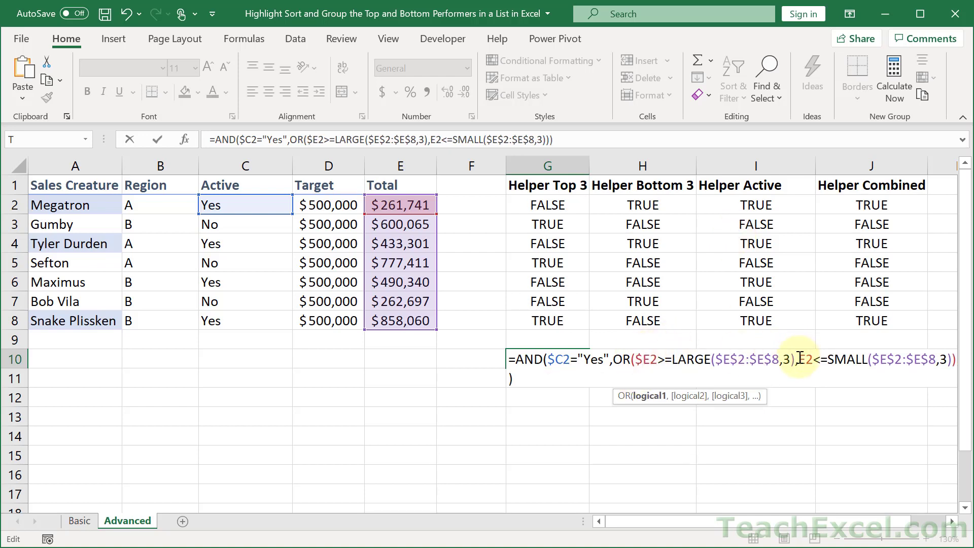
pyautogui.click(799, 359)
pyautogui.write('$')
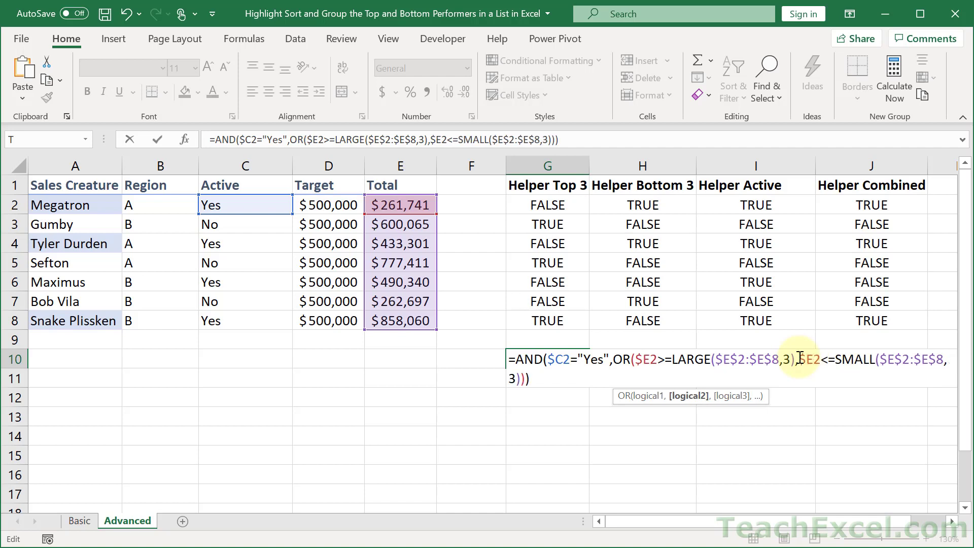
pyautogui.moveTo(589, 381); pyautogui.dragTo(498, 352)
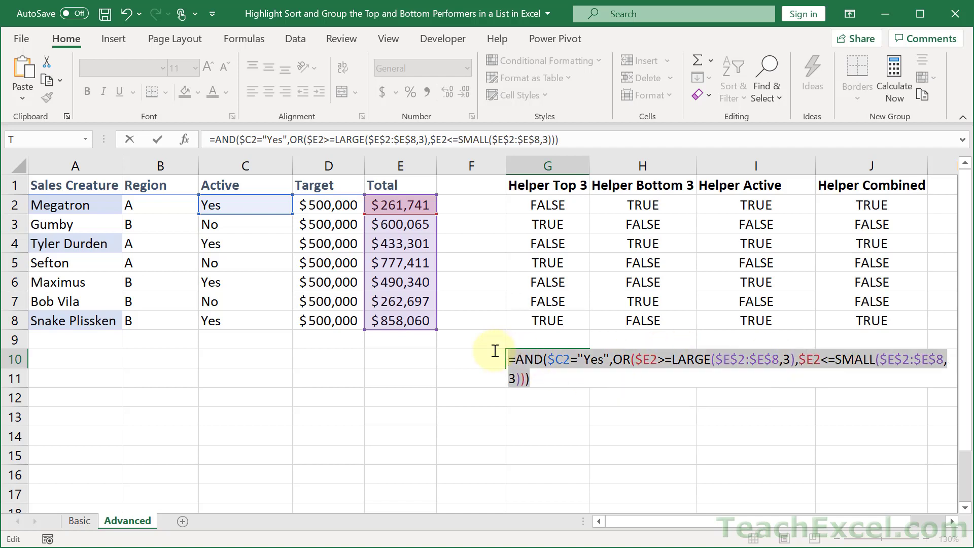
pyautogui.press('Return')
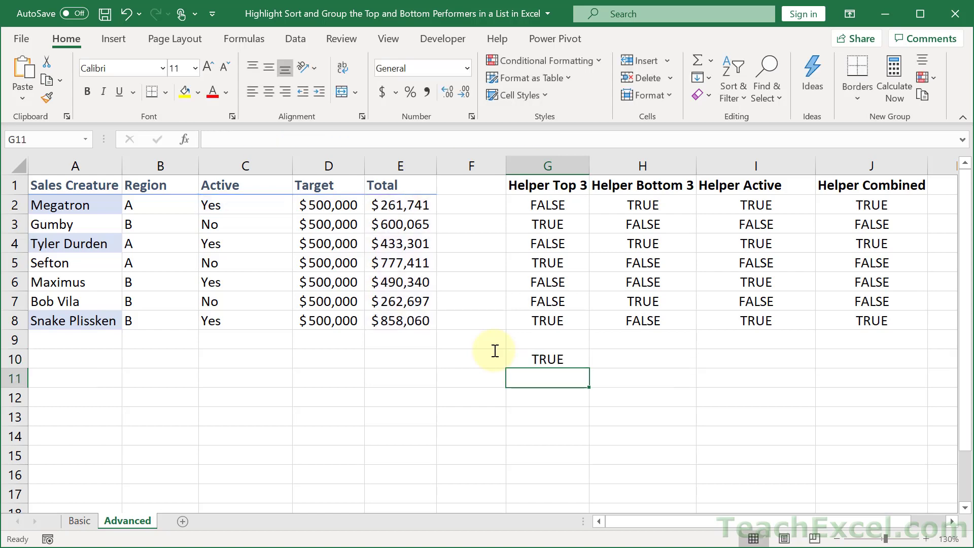
# - Clear the conditional formatting rules from the sales data in A2:E8
pyautogui.moveTo(108, 205); pyautogui.dragTo(394, 329)
pyautogui.click(554, 60)
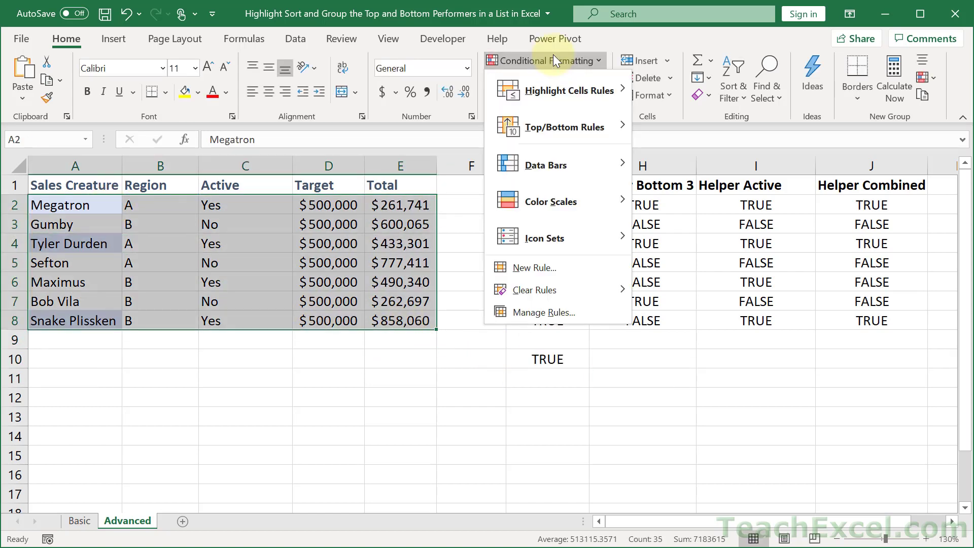
pyautogui.moveTo(564, 288)
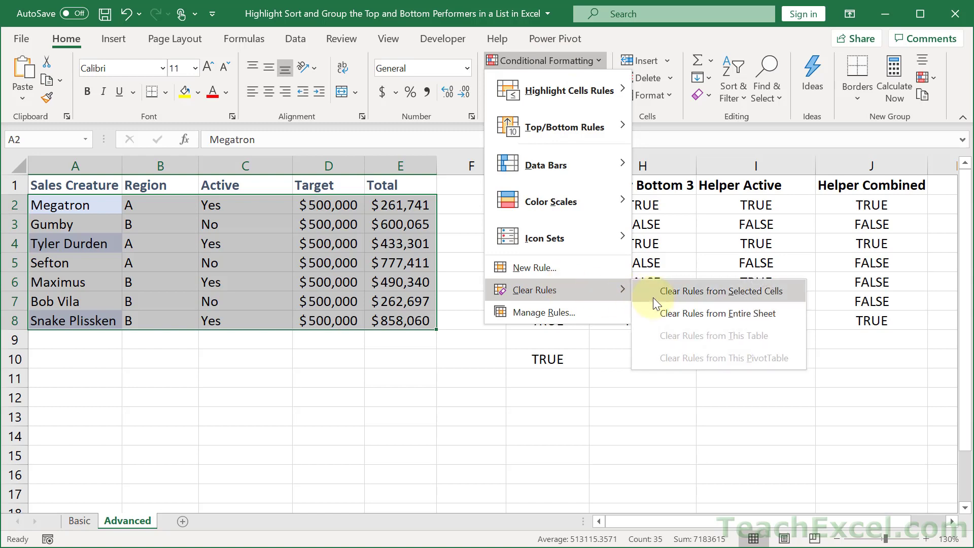
pyautogui.click(653, 296)
# - Create a formula-based conditional formatting rule for A2:E8 using the copied formula with the locked $C2 and $E2 references
pyautogui.click(549, 63)
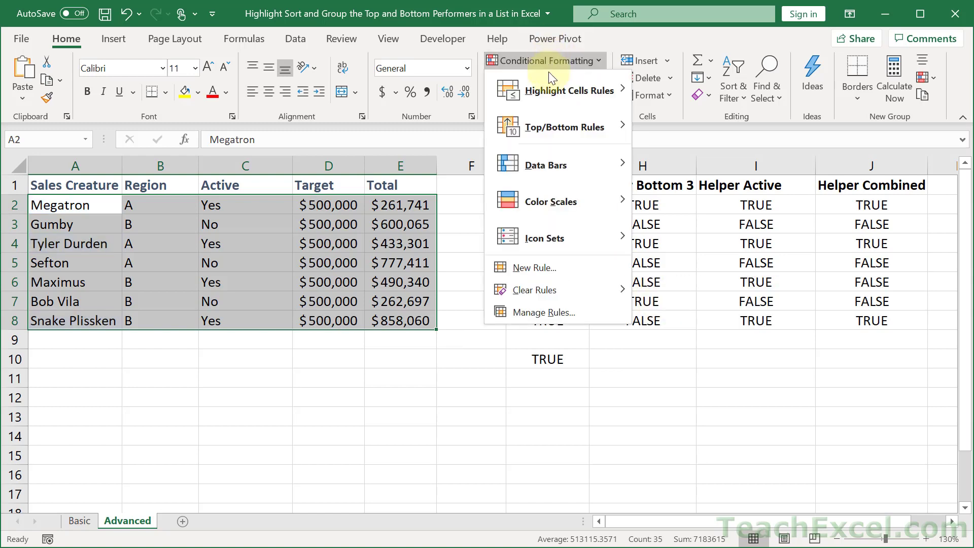
pyautogui.click(564, 264)
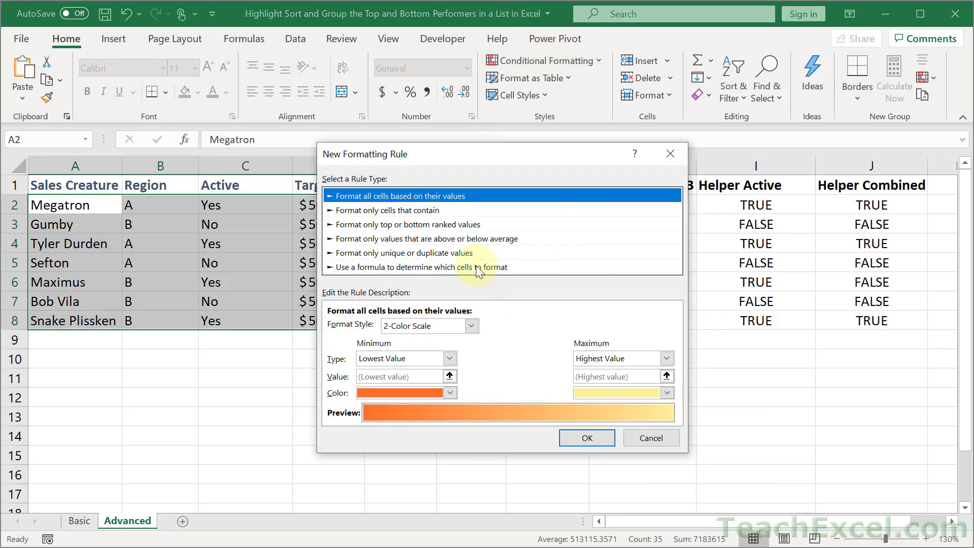
pyautogui.click(476, 254)
pyautogui.click(475, 266)
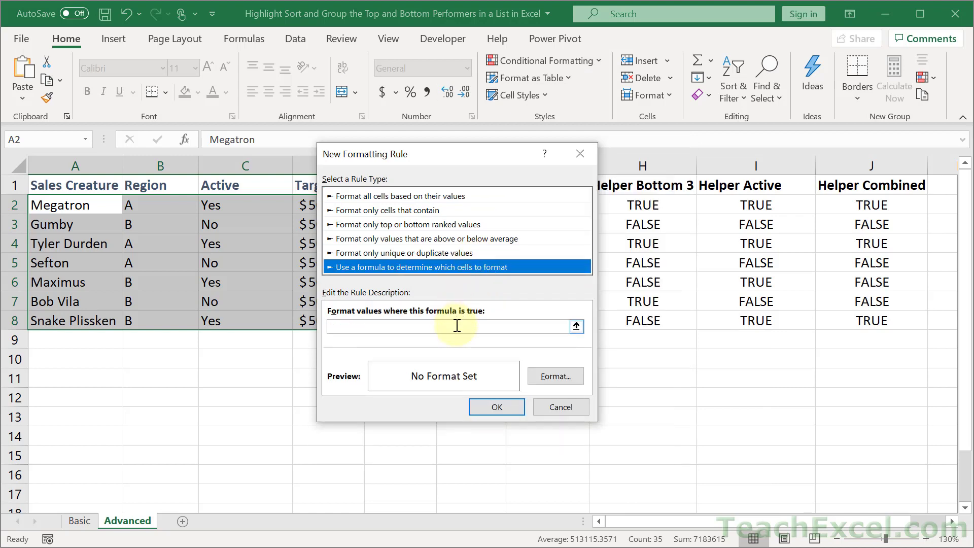
pyautogui.click(456, 326)
pyautogui.hotkey('ctrl', 'v')
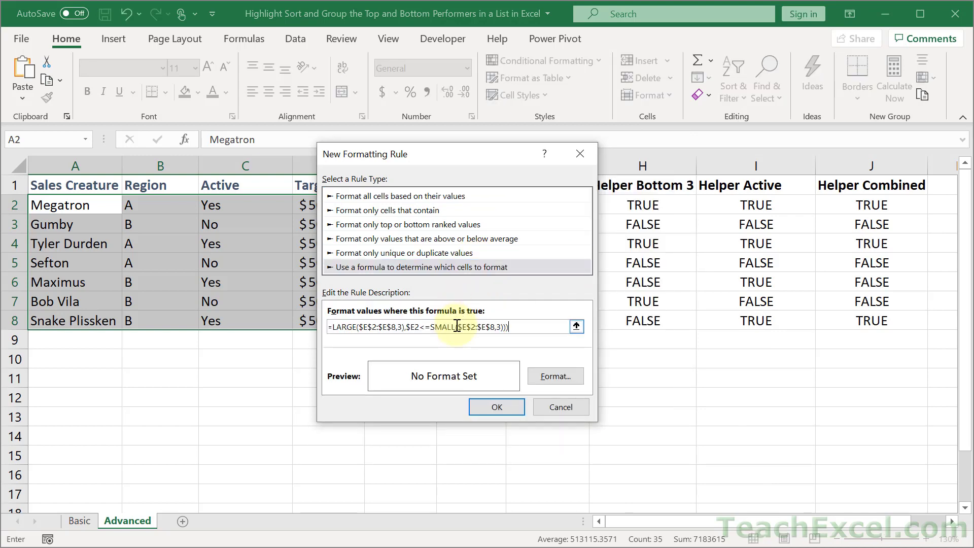
# - Give the new formatting rule a light blue fill and apply it to the sales data
pyautogui.click(534, 373)
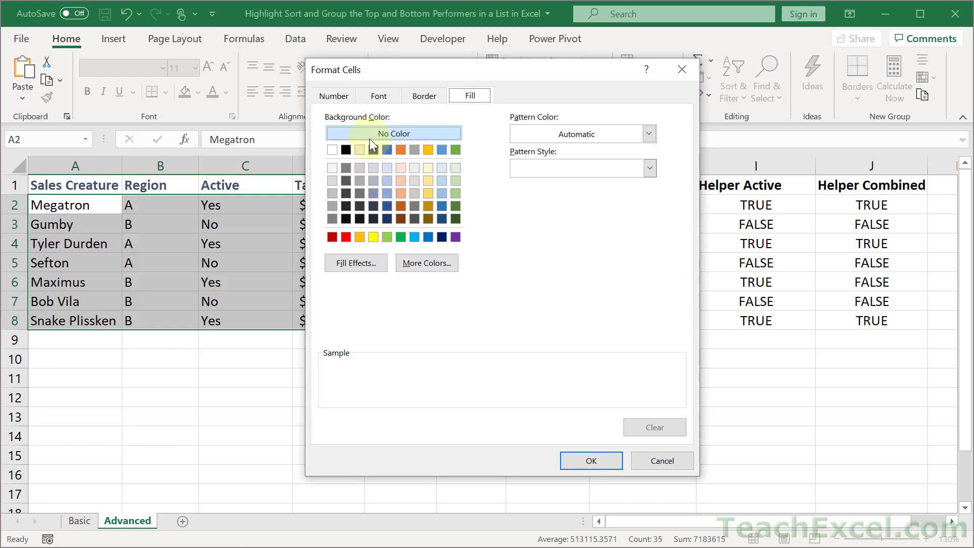
pyautogui.click(386, 169)
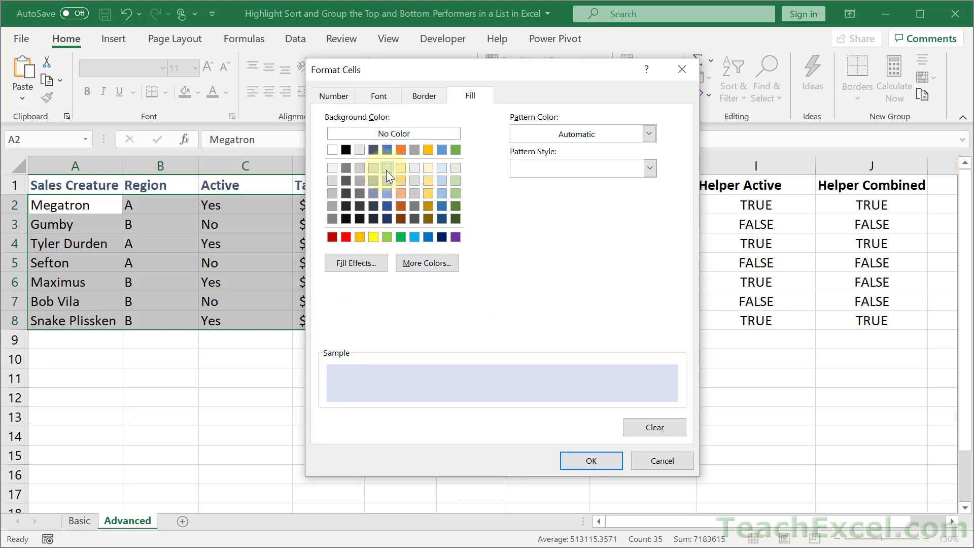
pyautogui.click(603, 465)
pyautogui.click(495, 404)
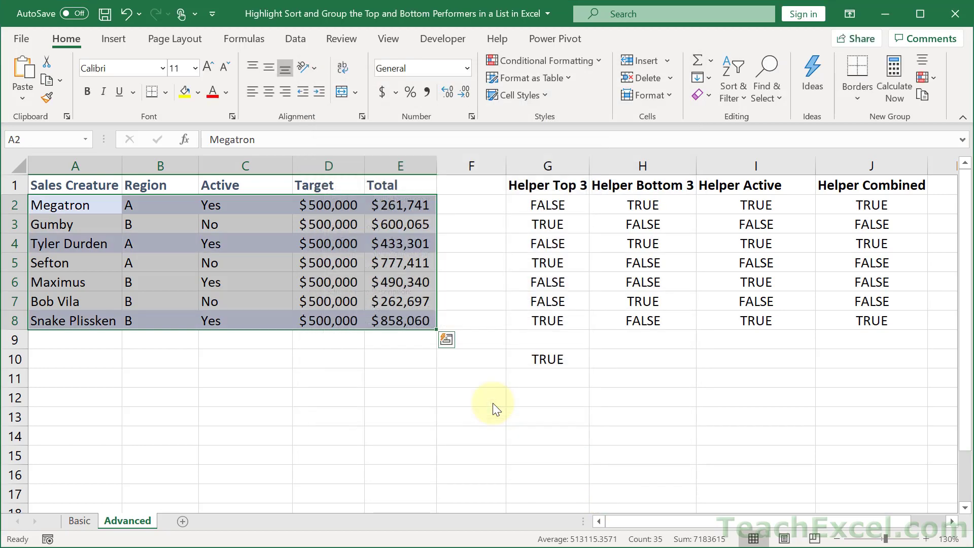
pyautogui.click(480, 206)
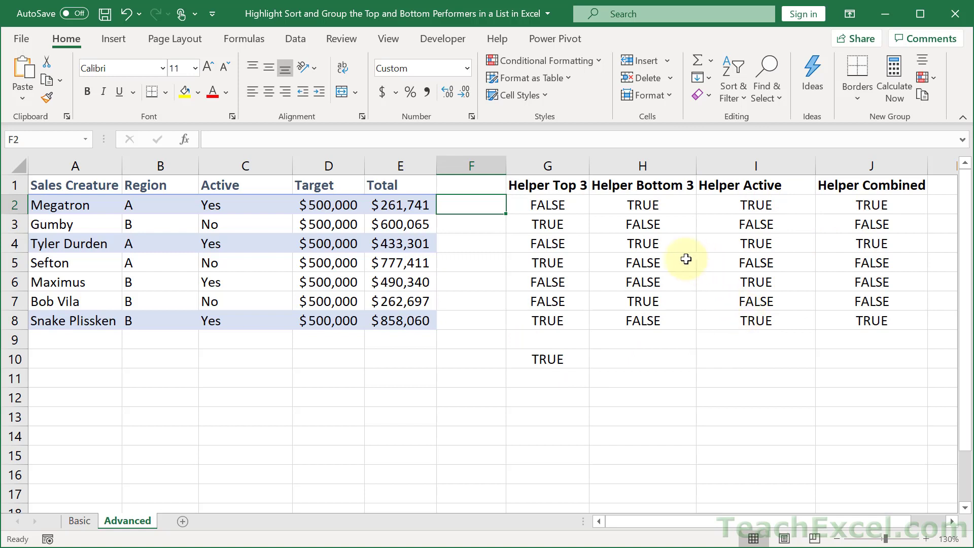
pyautogui.click(644, 187)
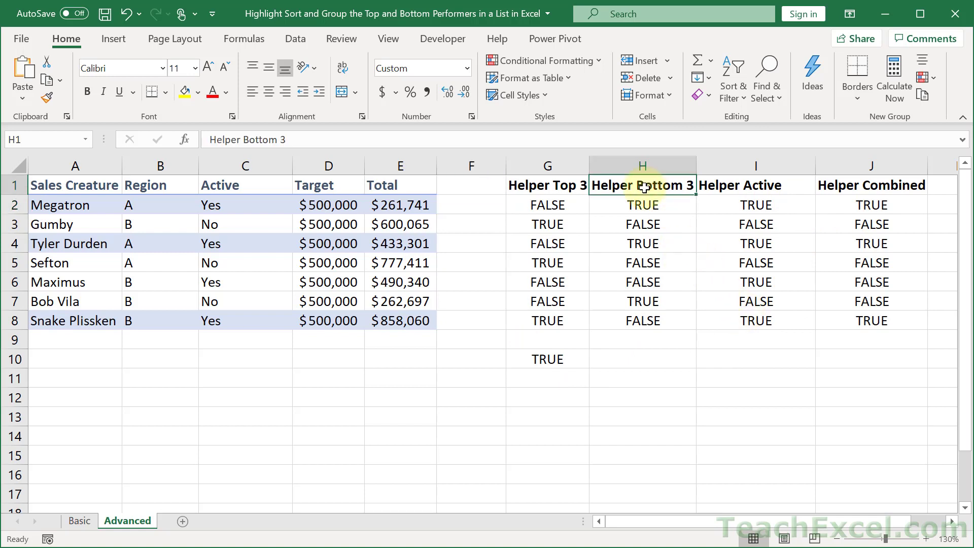
pyautogui.click(721, 194)
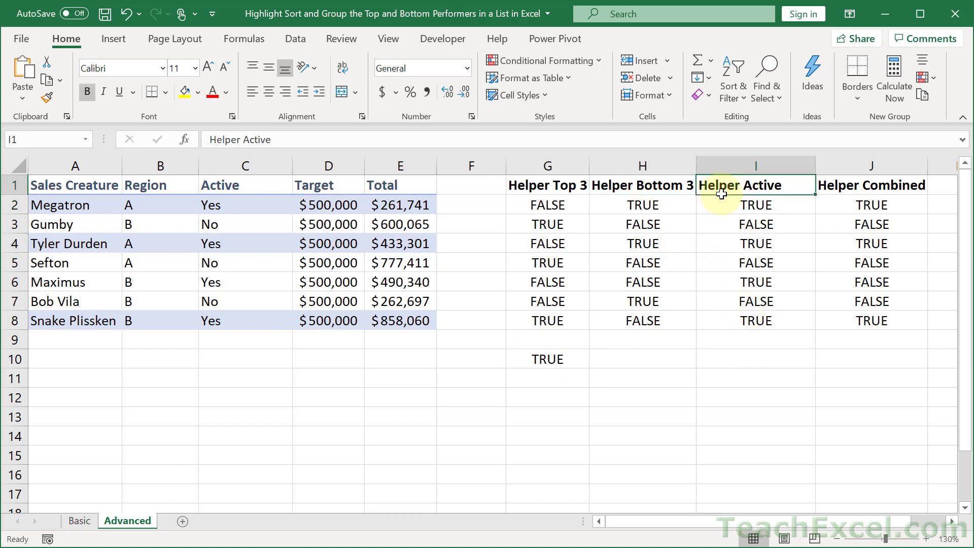